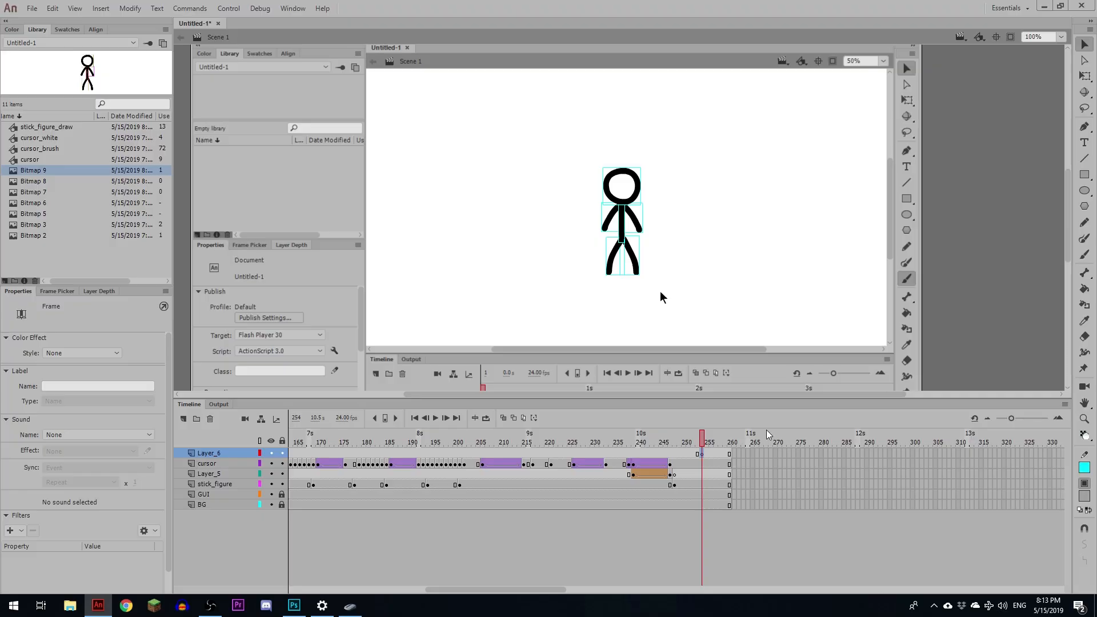
# - Open the Convert to Symbol dialog for the stick figure and copy a screenshot of the dialog area
pyautogui.hotkey('ctrl', 'a')
pyautogui.press('F8')
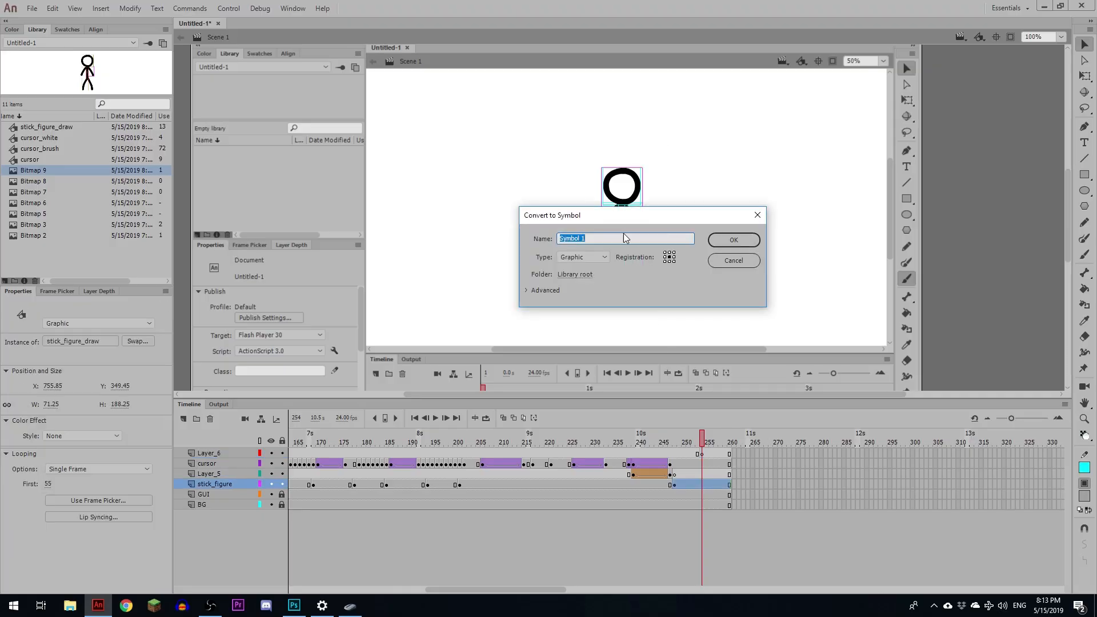
pyautogui.moveTo(643, 217)
pyautogui.mouseDown()
pyautogui.moveTo(605, 182)
pyautogui.moveTo(635, 200)
pyautogui.mouseUp()
pyautogui.press('Print')
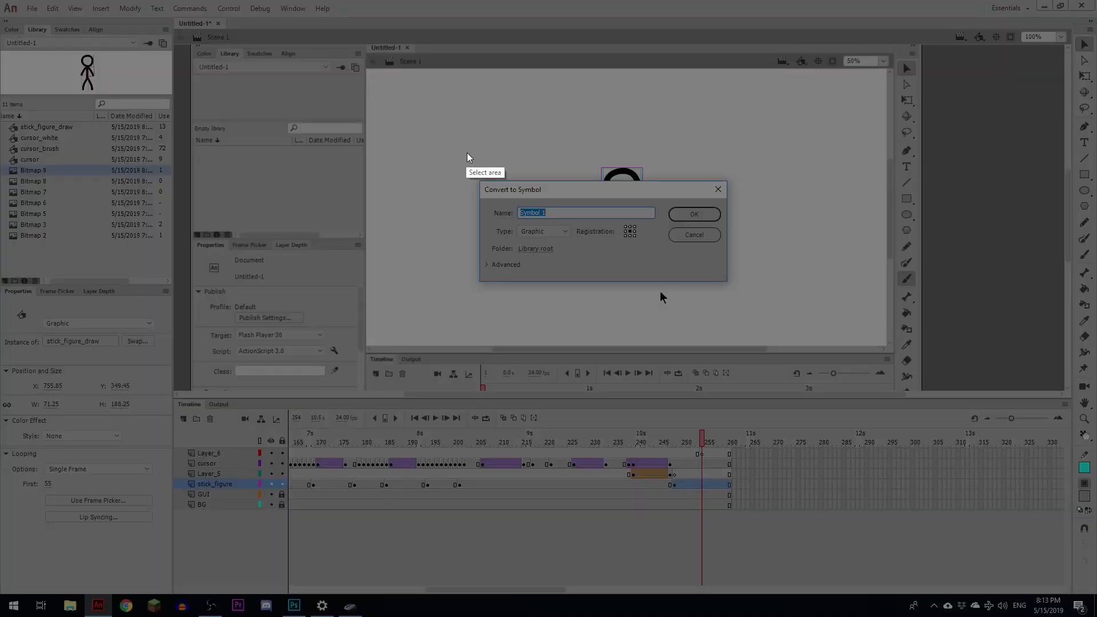
pyautogui.moveTo(479, 180); pyautogui.dragTo(736, 295)
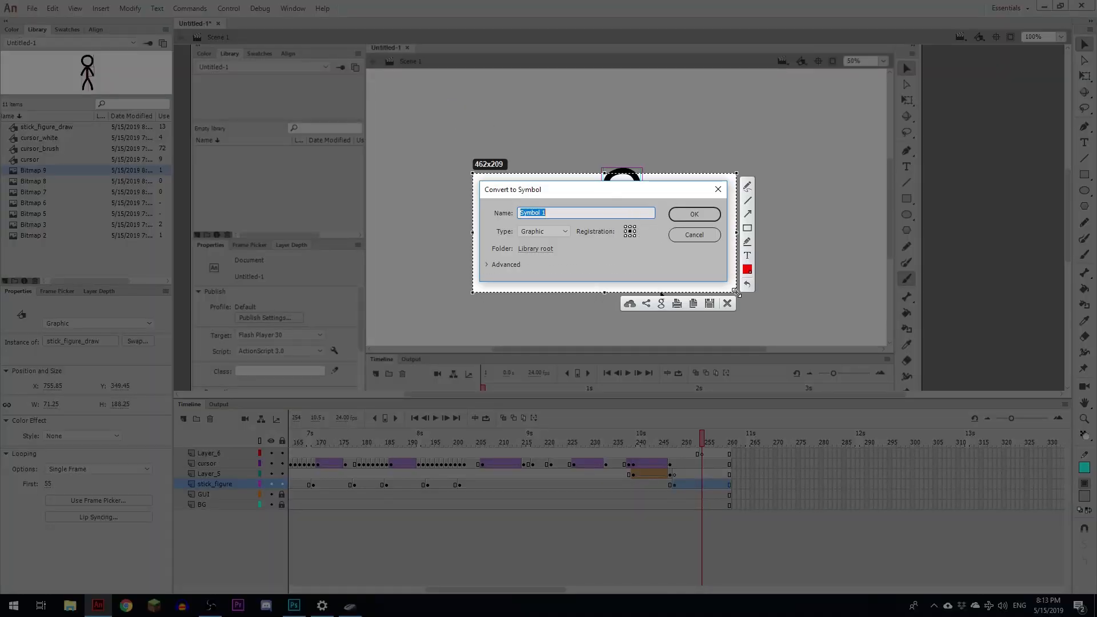
pyautogui.hotkey('ctrl', 'c')
# - Switch to Photoshop, paste the screenshot, and marquee-select exactly the Convert to Symbol dialog
pyautogui.hotkey('alt', 'Tab')
pyautogui.hotkey('ctrl', 'v')
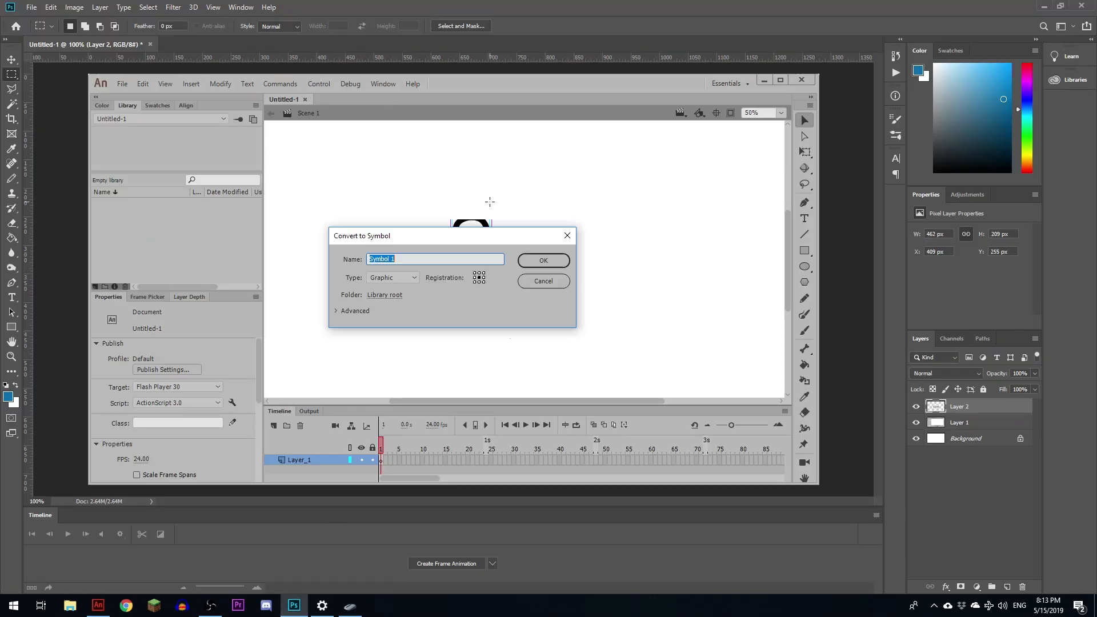
pyautogui.click(462, 253)
pyautogui.click(463, 253)
pyautogui.moveTo(351, 284); pyautogui.dragTo(376, 258)
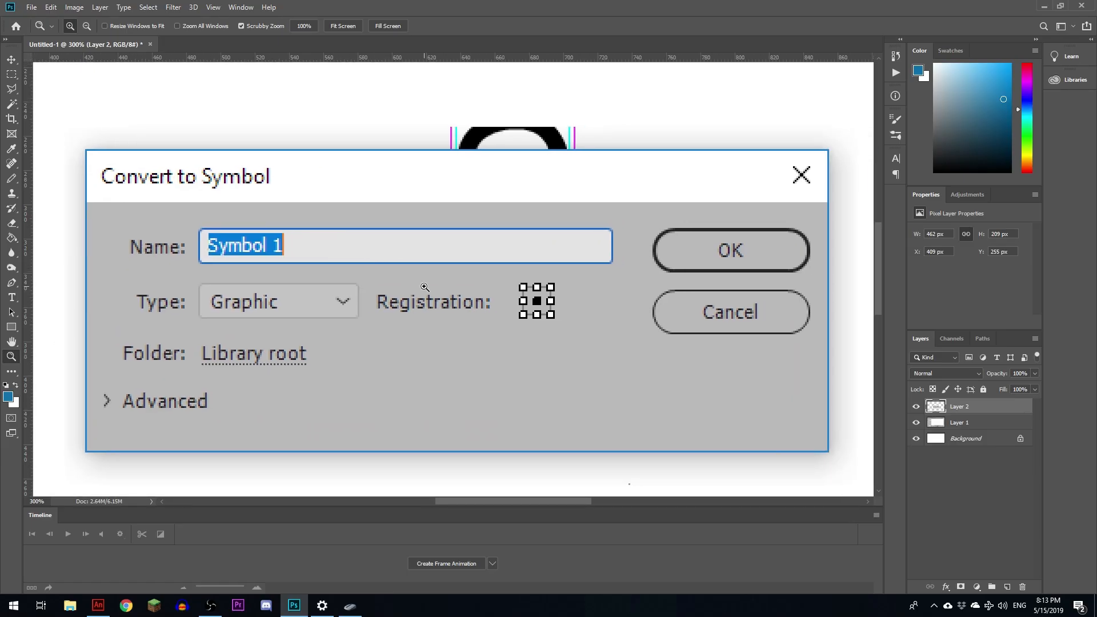
pyautogui.press('m')
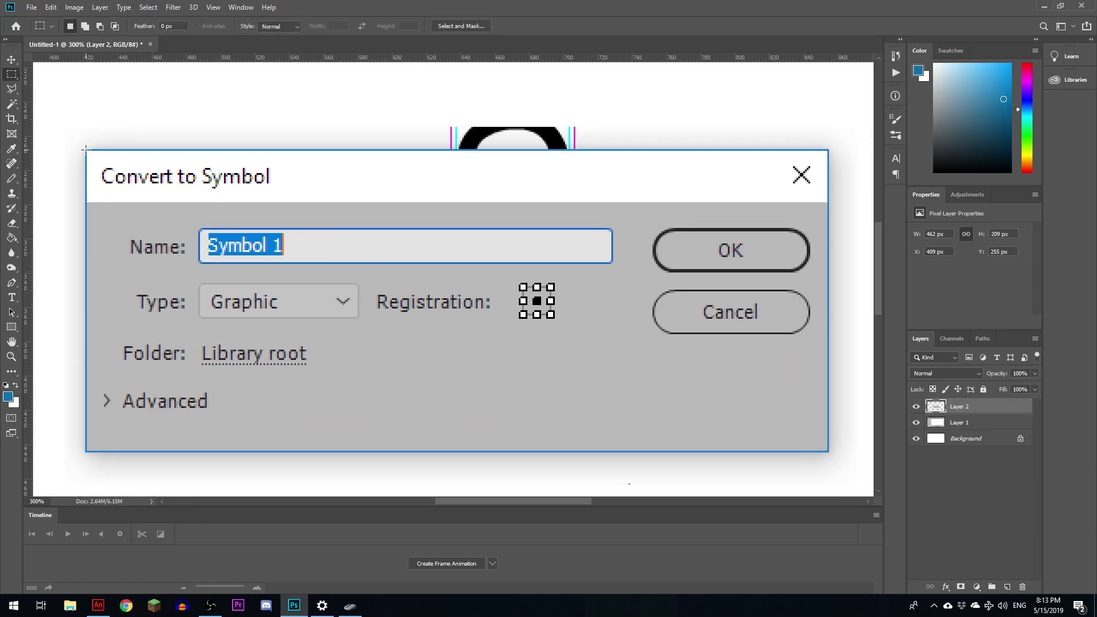
pyautogui.moveTo(85, 149); pyautogui.dragTo(830, 453)
# - Switch back to Animate, cancel the dialog, and paste the cropped dialog image on Layer_6 at frame 255
pyautogui.hotkey('alt', 'Tab')
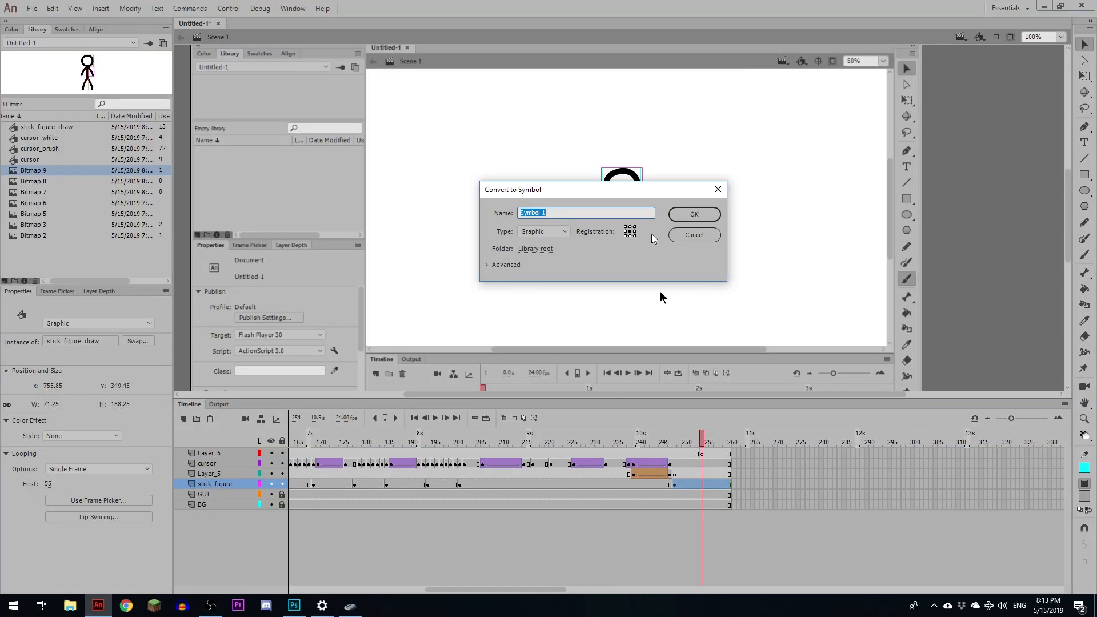
pyautogui.click(700, 239)
pyautogui.click(706, 454)
pyautogui.hotkey('ctrl', 'v')
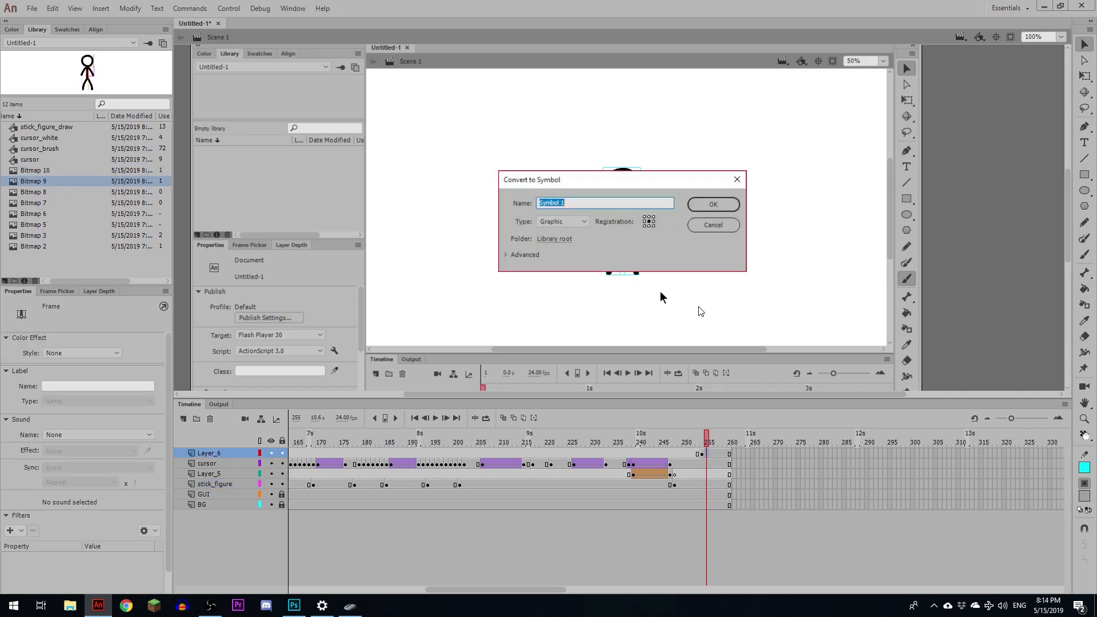
pyautogui.click(657, 230)
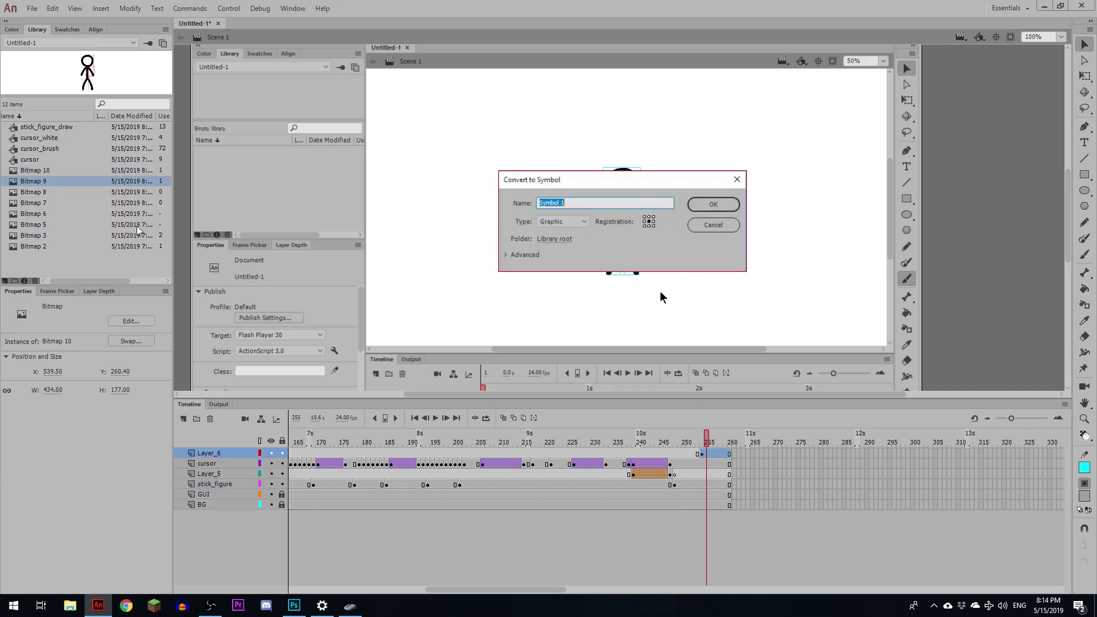
# - Rename Bitmap 9, Bitmap 8, Bitmap 7 and Bitmap 6 in the library as convertsymbol, ref1, ref2 and brush down
pyautogui.doubleClick(37, 182)
pyautogui.write('convertsymbol')
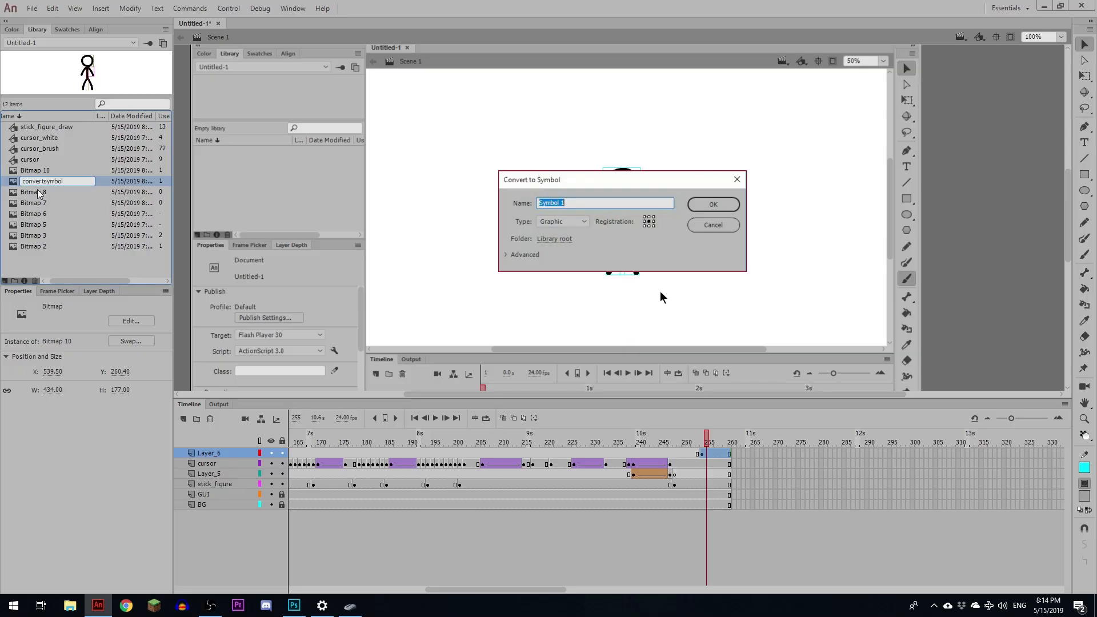
pyautogui.click(36, 190)
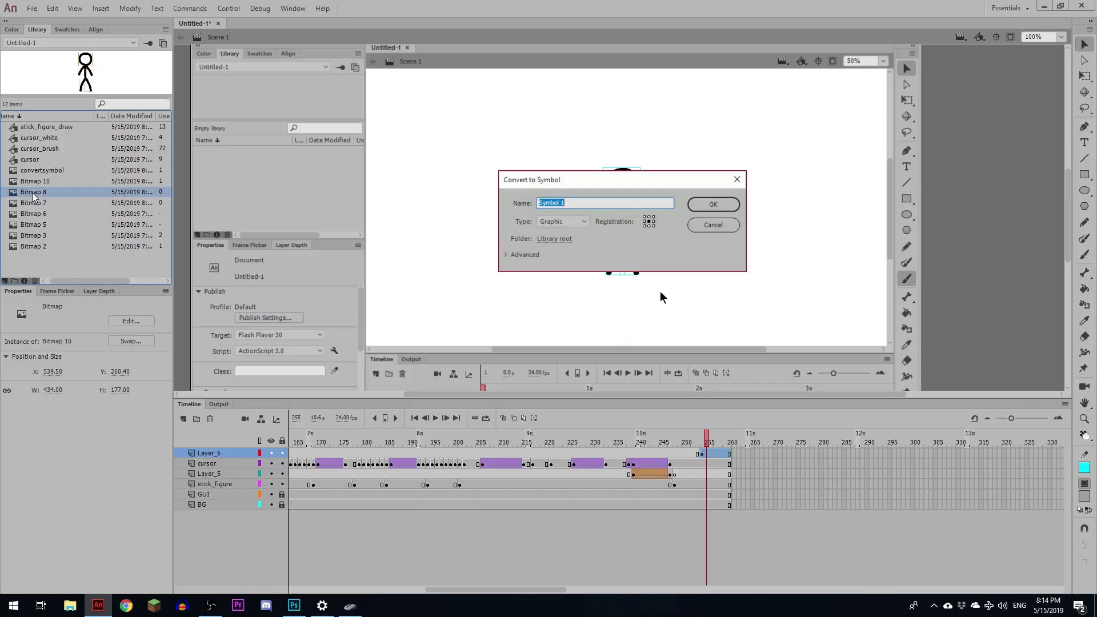
pyautogui.doubleClick(33, 192)
pyautogui.write('ref1')
pyautogui.doubleClick(33, 204)
pyautogui.write('ref2')
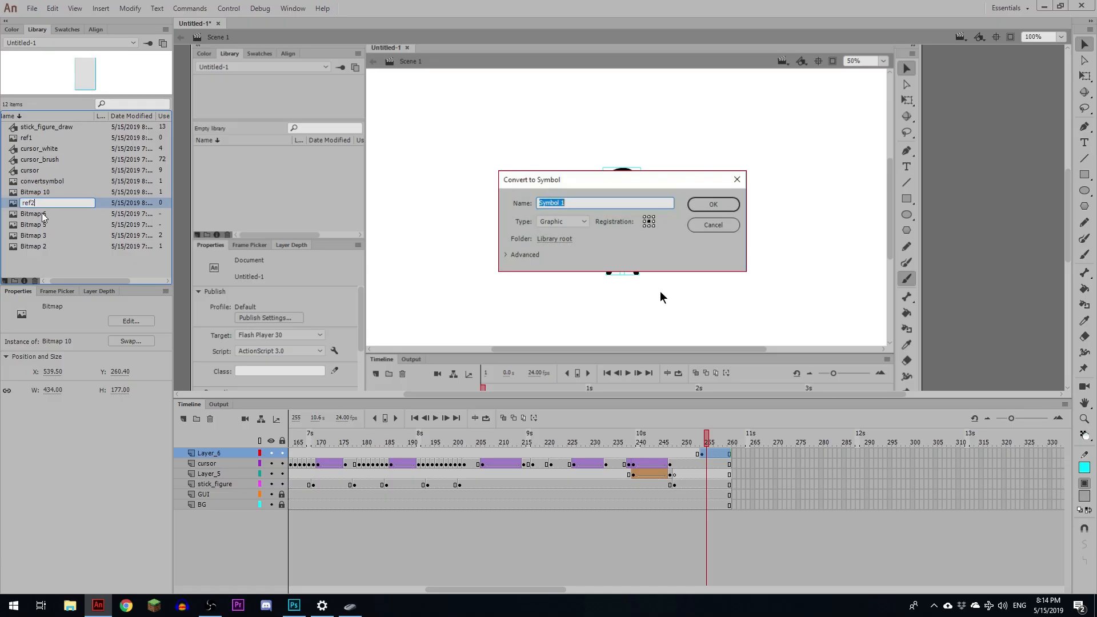
pyautogui.doubleClick(34, 213)
pyautogui.write('brush down')
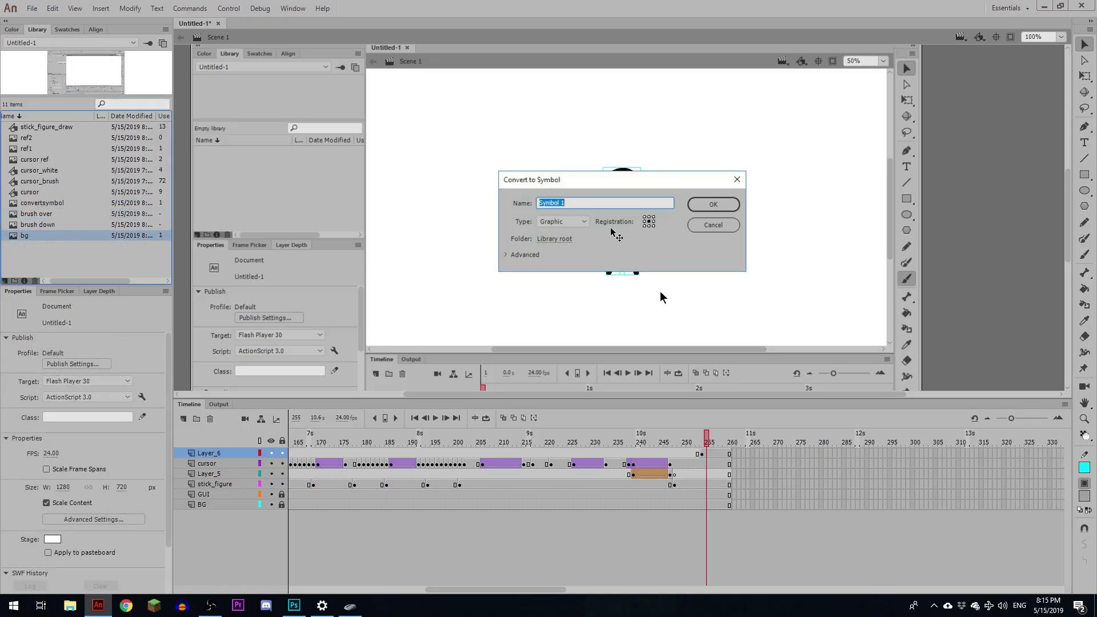
# - Turn off smoothing and choose the compression in the properties of the convertsymbol bitmap
pyautogui.click(38, 205)
pyautogui.rightClick(38, 207)
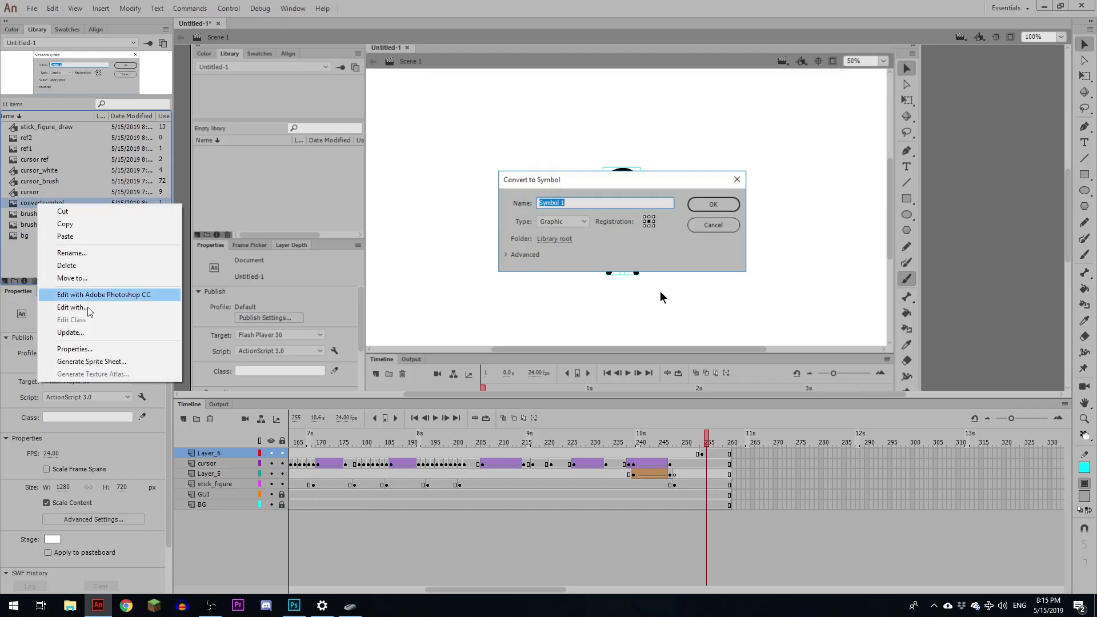
pyautogui.click(91, 346)
pyautogui.click(468, 265)
pyautogui.click(474, 281)
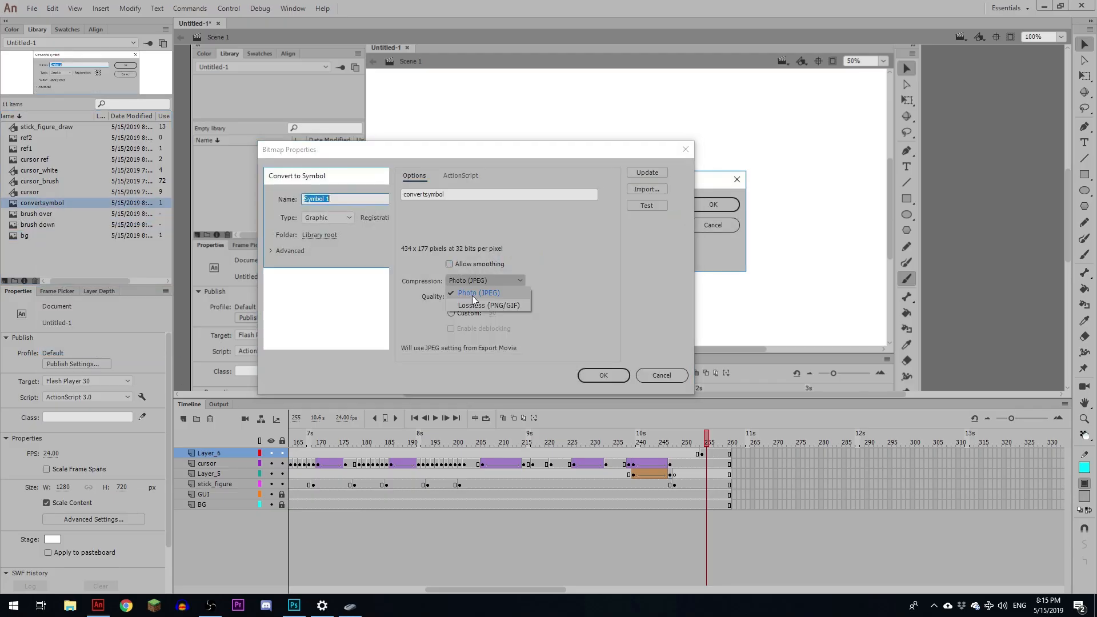
pyautogui.click(471, 296)
pyautogui.click(601, 375)
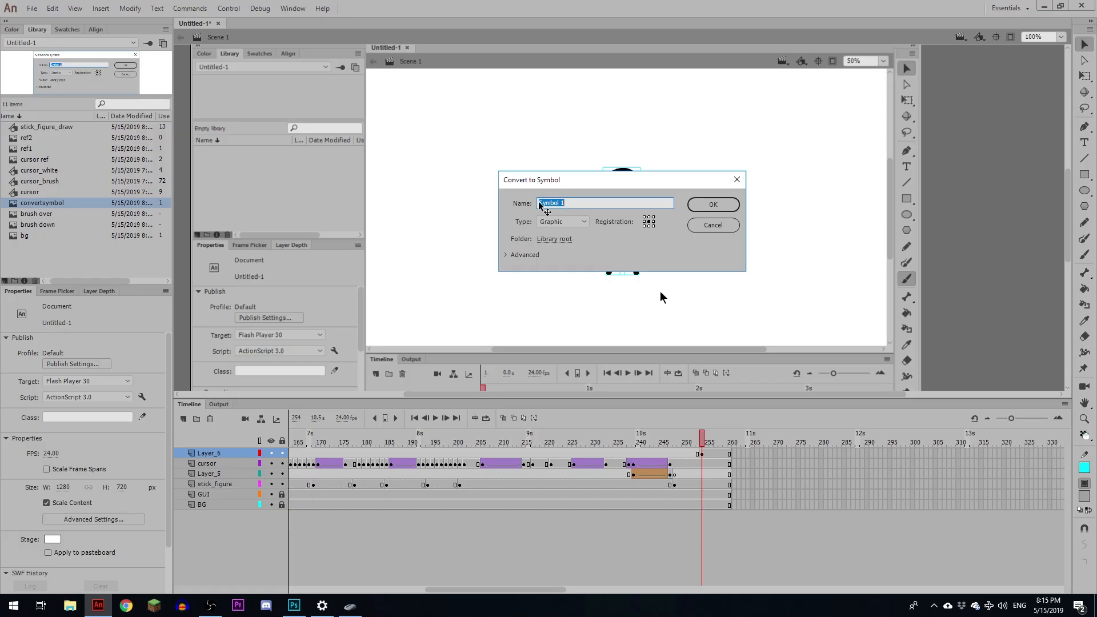
# - Convert the pasted dialog image to a graphic symbol named "convert to symbol" and enter it for editing
pyautogui.hotkey('ctrl', 'v')
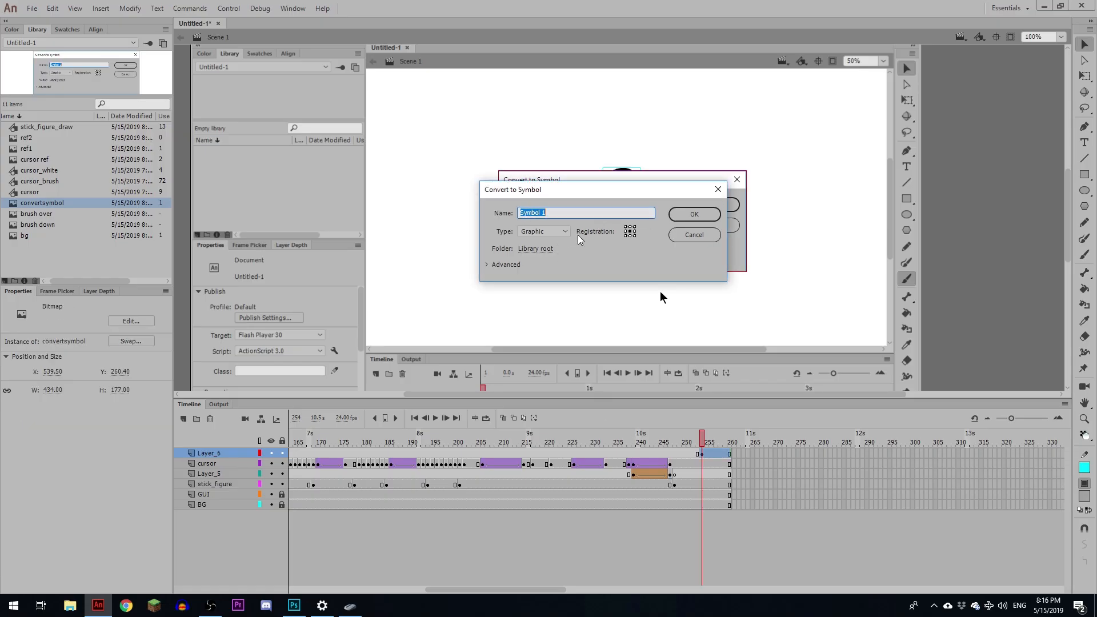
pyautogui.moveTo(563, 191); pyautogui.dragTo(544, 292)
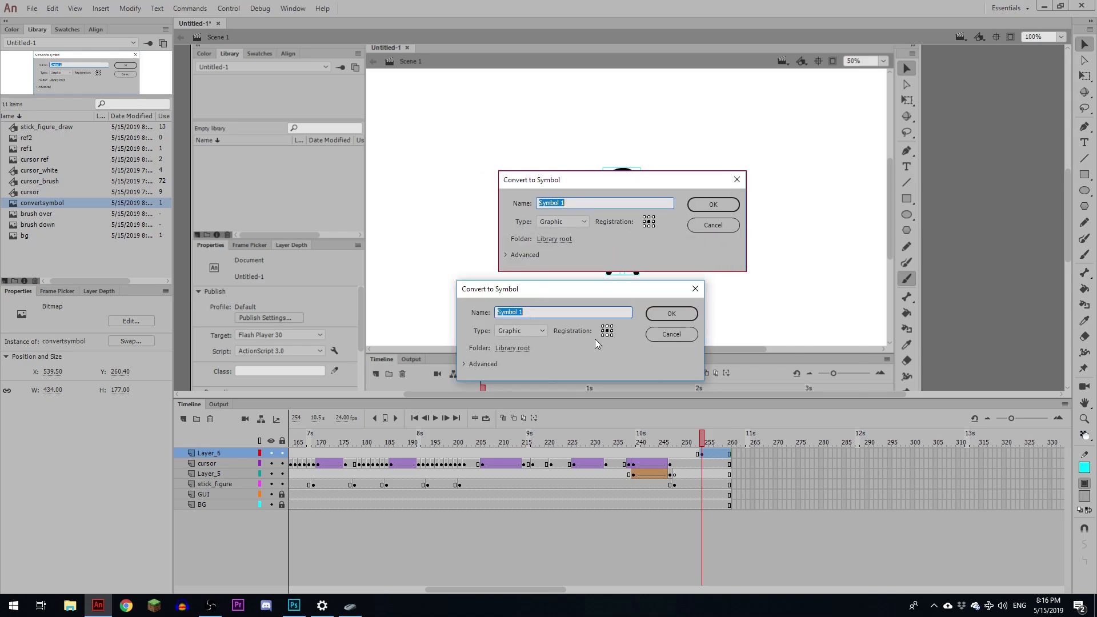
pyautogui.write('convert to s')
pyautogui.press('Return')
pyautogui.doubleClick(598, 237)
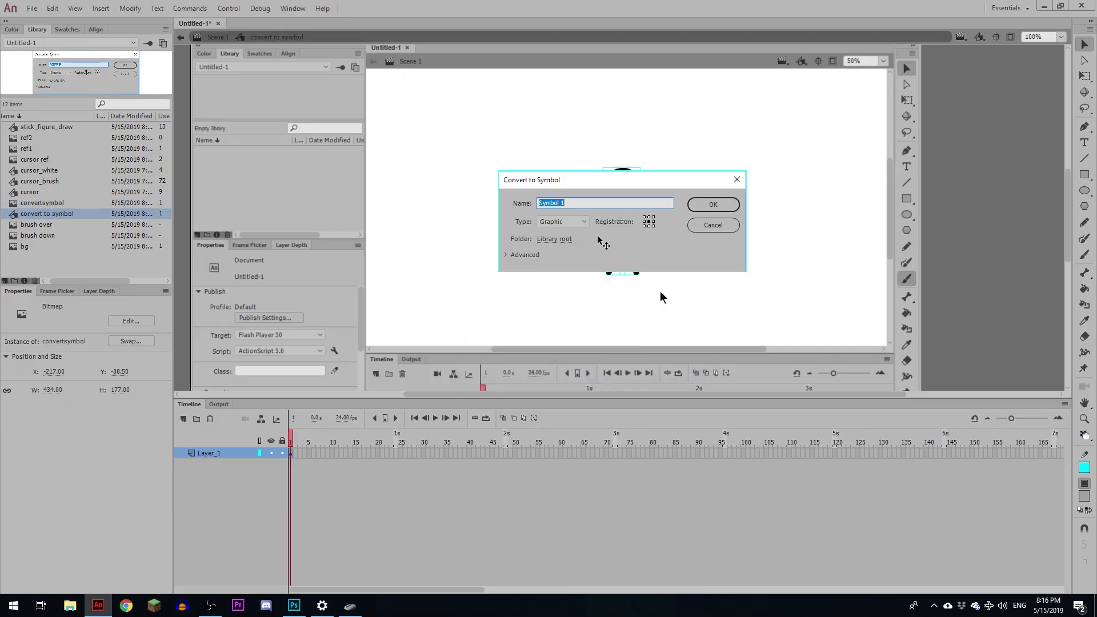
# - Add a layer inside the symbol and set the Rectangle tool to no stroke with the name field's #E3E3E3 fill
pyautogui.hotkey('ctrl', '=')
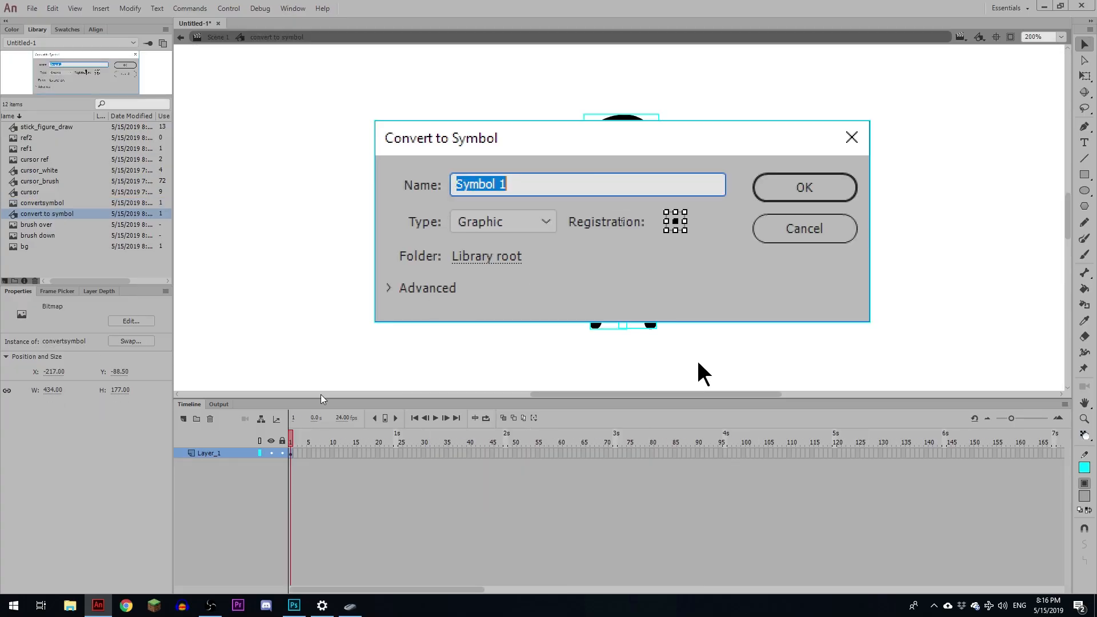
pyautogui.click(187, 419)
pyautogui.press('z')
pyautogui.click(499, 200)
pyautogui.click(581, 209)
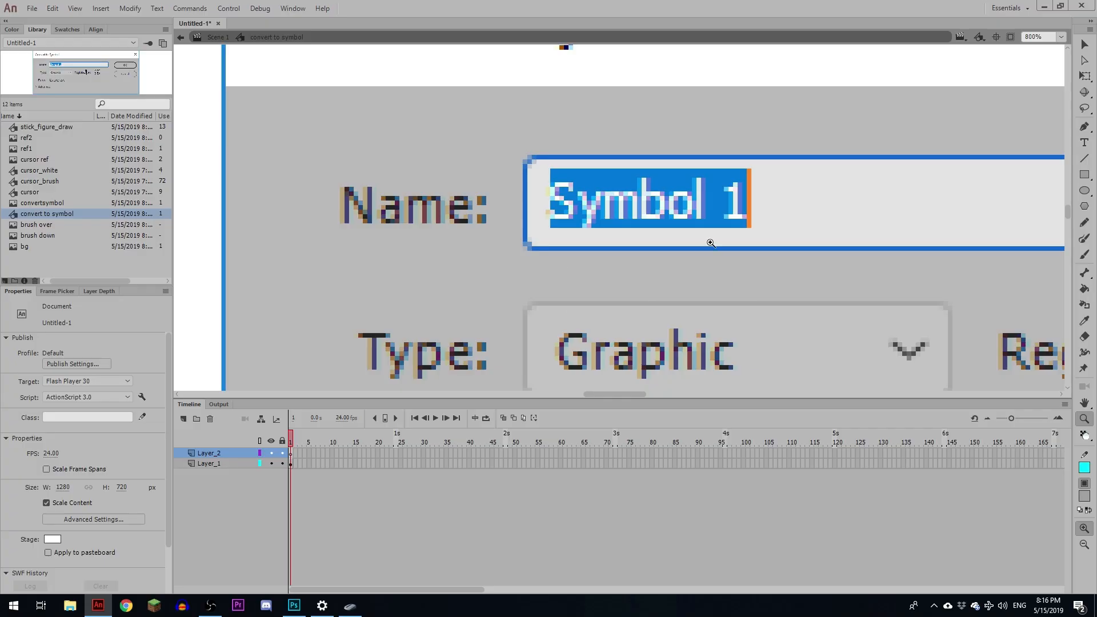
pyautogui.press('r')
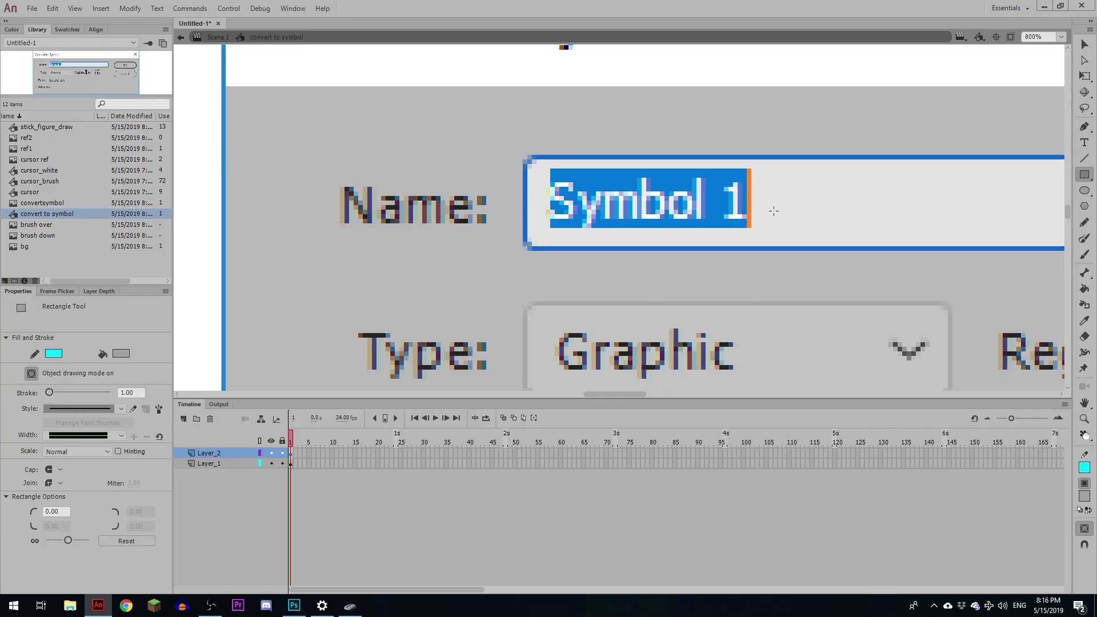
pyautogui.click(129, 357)
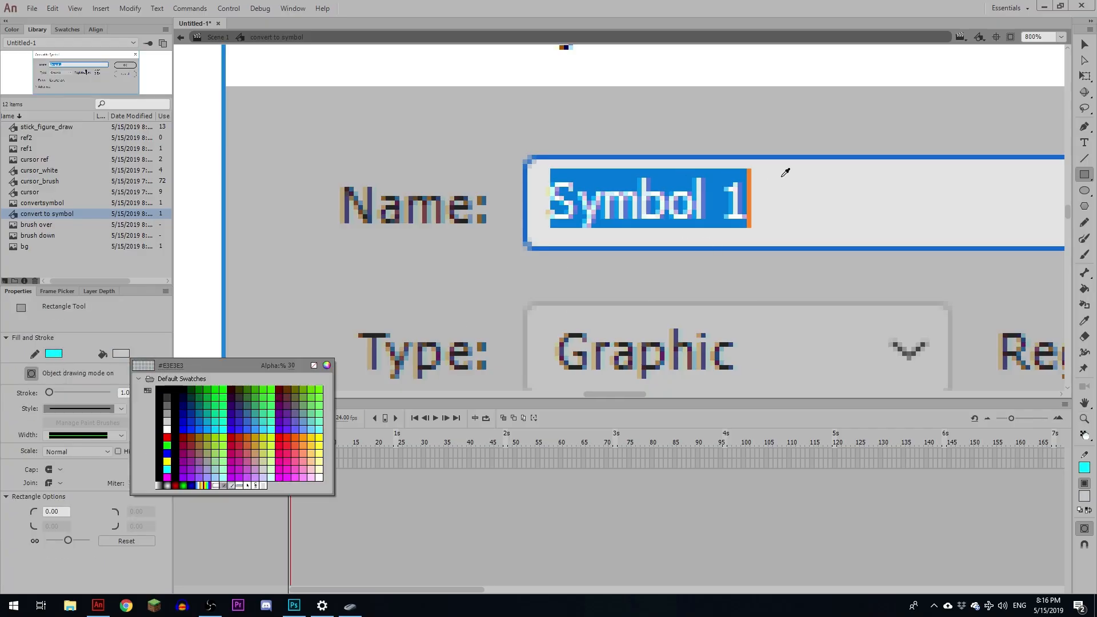
pyautogui.click(527, 166)
pyautogui.click(52, 352)
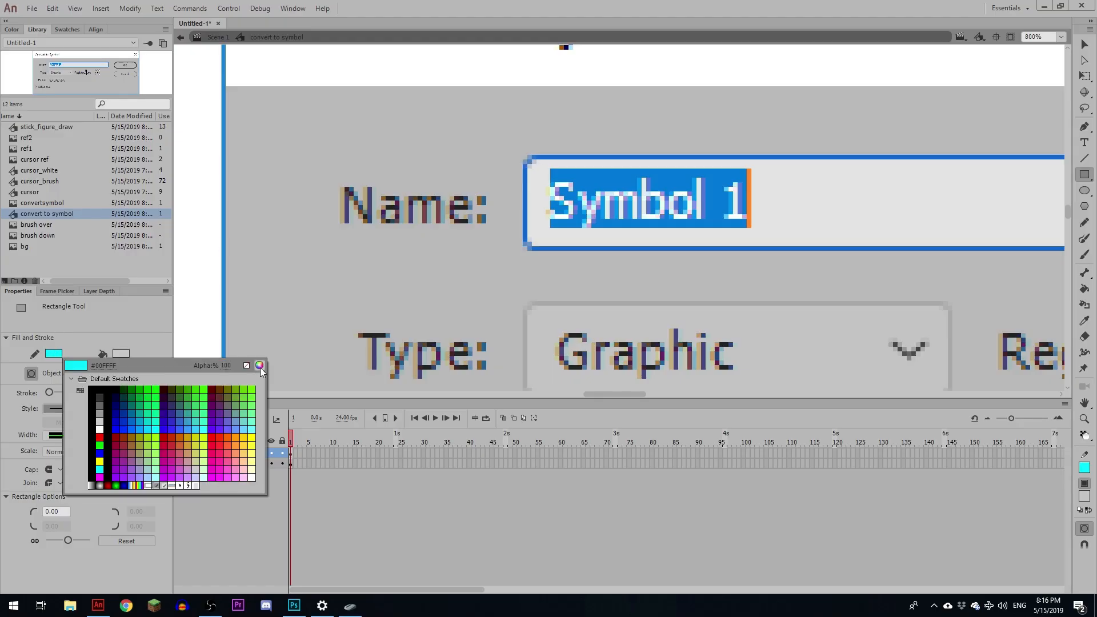
pyautogui.click(259, 369)
# - Cover the Symbol 1 text with a rectangle about 51.6 by 15.9 px and make its fill fully opaque
pyautogui.moveTo(538, 164)
pyautogui.mouseDown()
pyautogui.moveTo(606, 198)
pyautogui.moveTo(774, 234)
pyautogui.mouseUp()
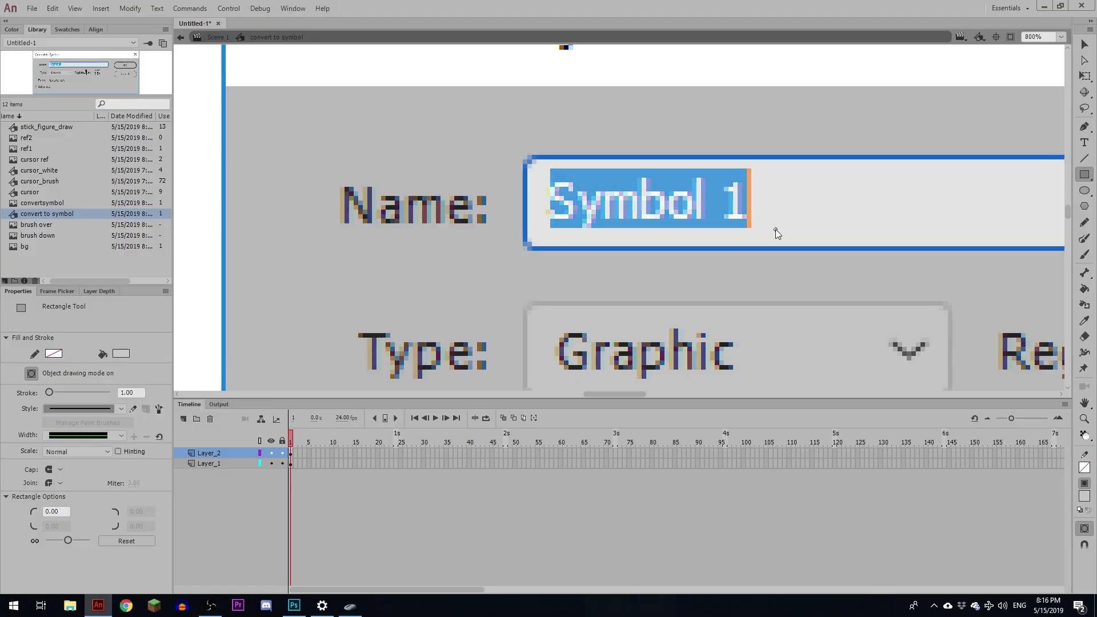
pyautogui.press('v')
pyautogui.click(120, 403)
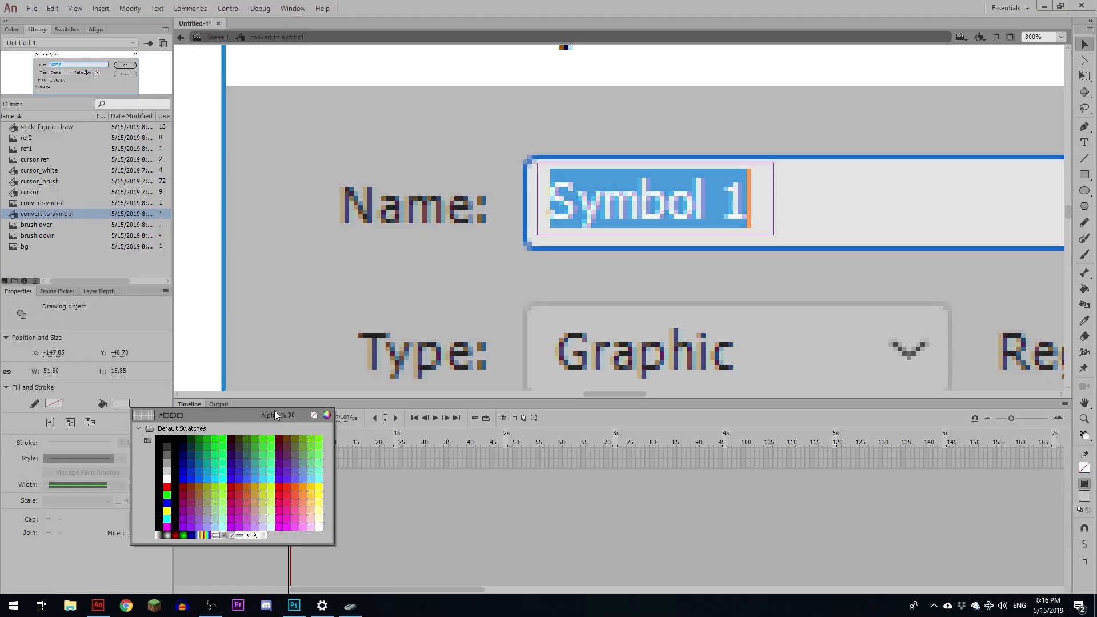
pyautogui.click(281, 305)
pyautogui.click(532, 346)
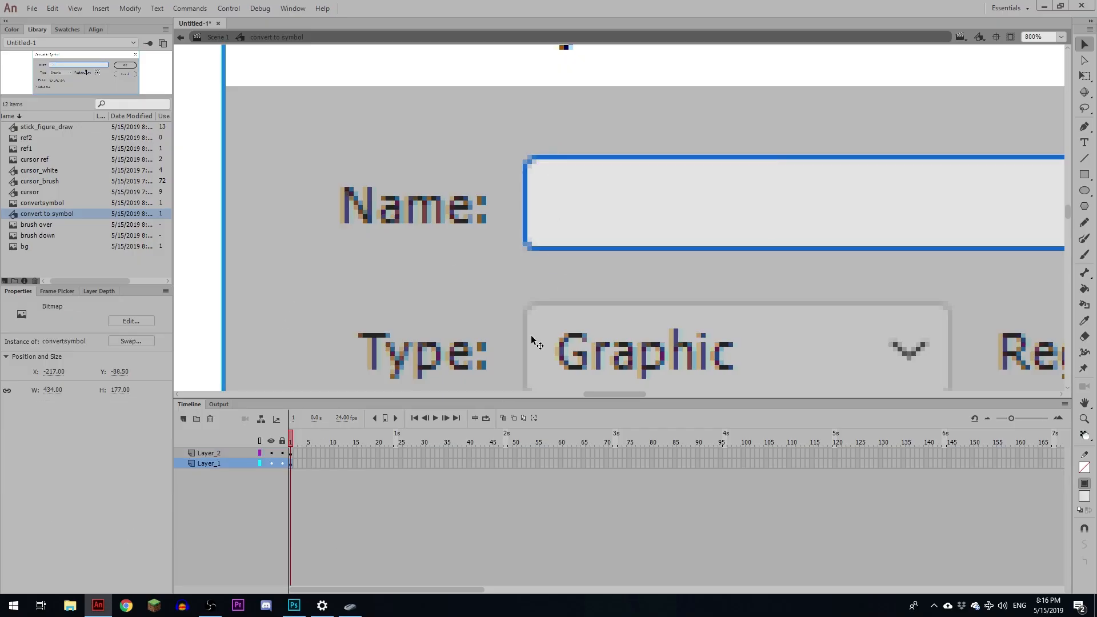
# - Move Layer_2's rectangle keyframe to frame 5 and extend Layer_1 to frame 5
pyautogui.click(300, 440)
pyautogui.click(290, 453)
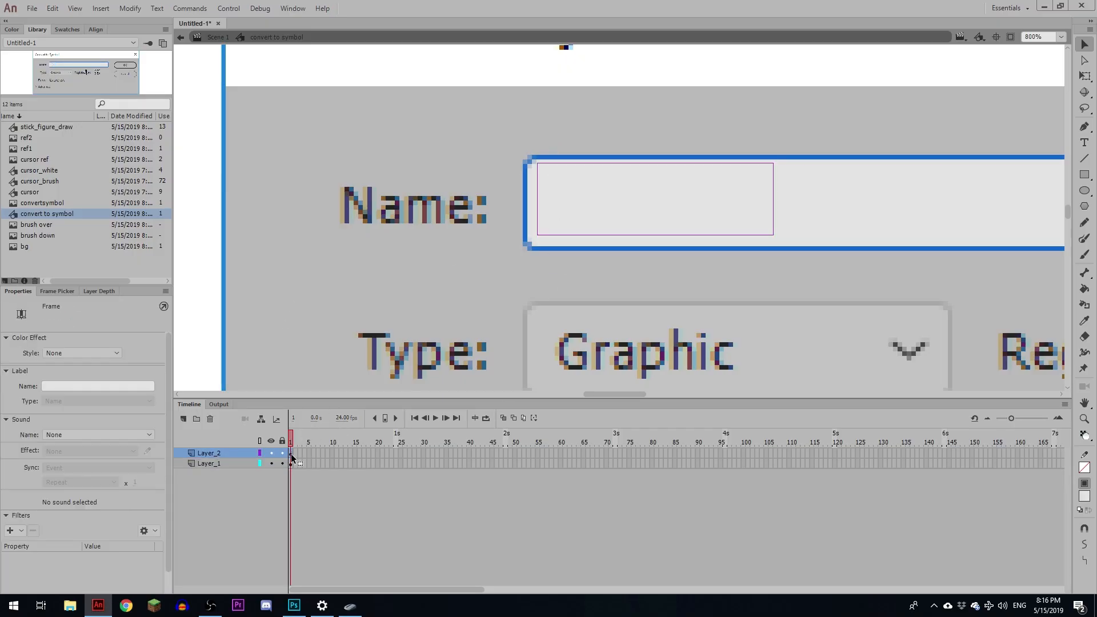
pyautogui.moveTo(290, 455); pyautogui.dragTo(308, 454)
pyautogui.click(308, 462)
pyautogui.press('Return')
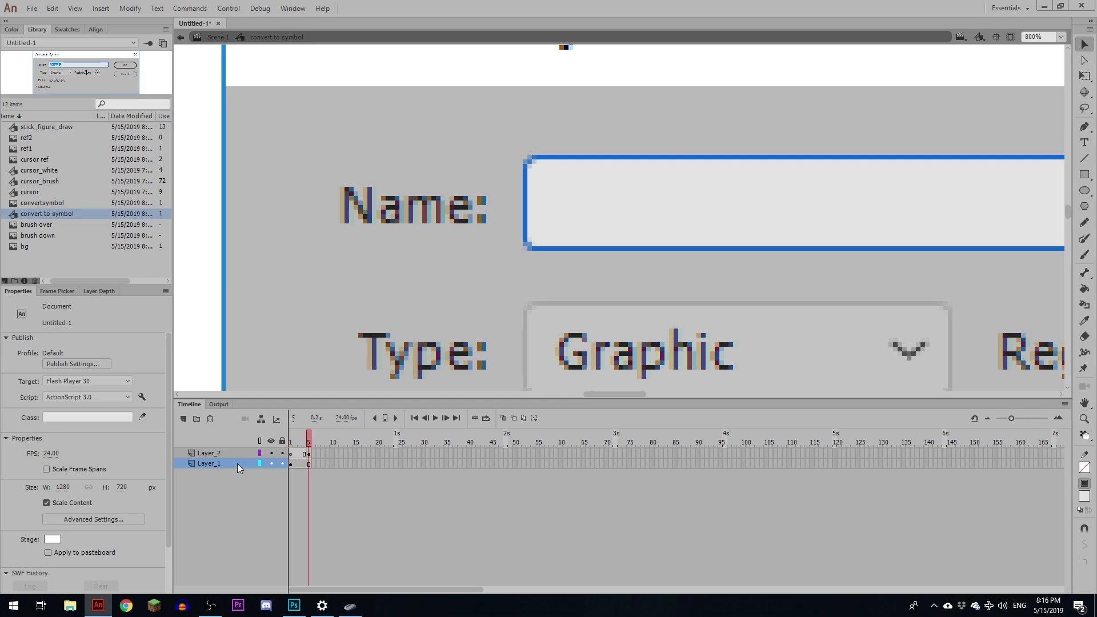
# - Hide Layer_2 and set the Text tool's font family to Tahoma
pyautogui.click(272, 453)
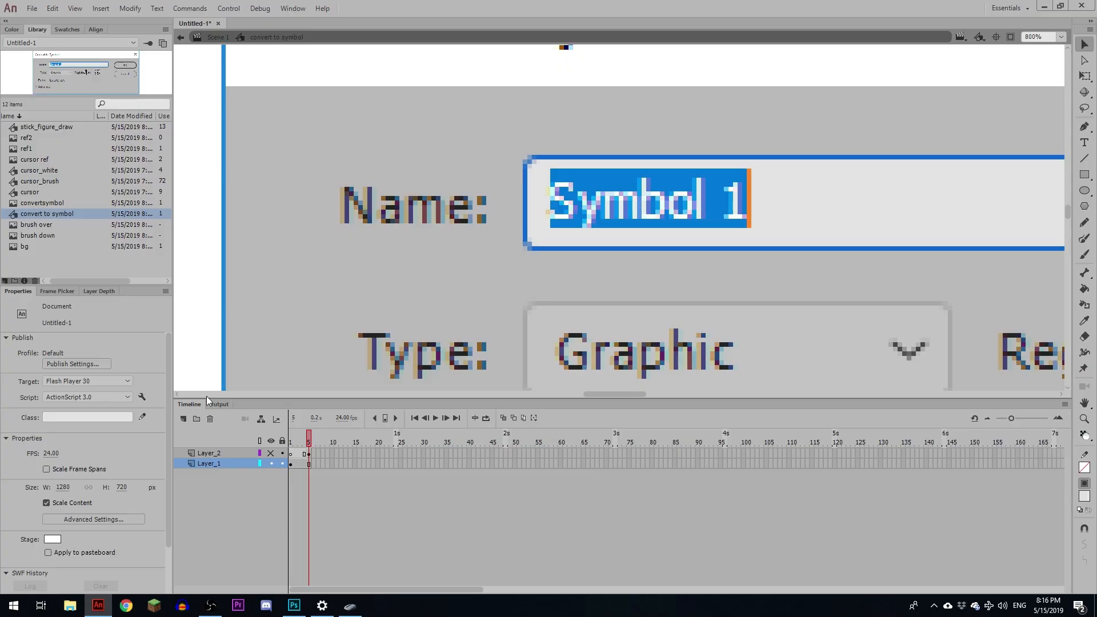
pyautogui.press('t')
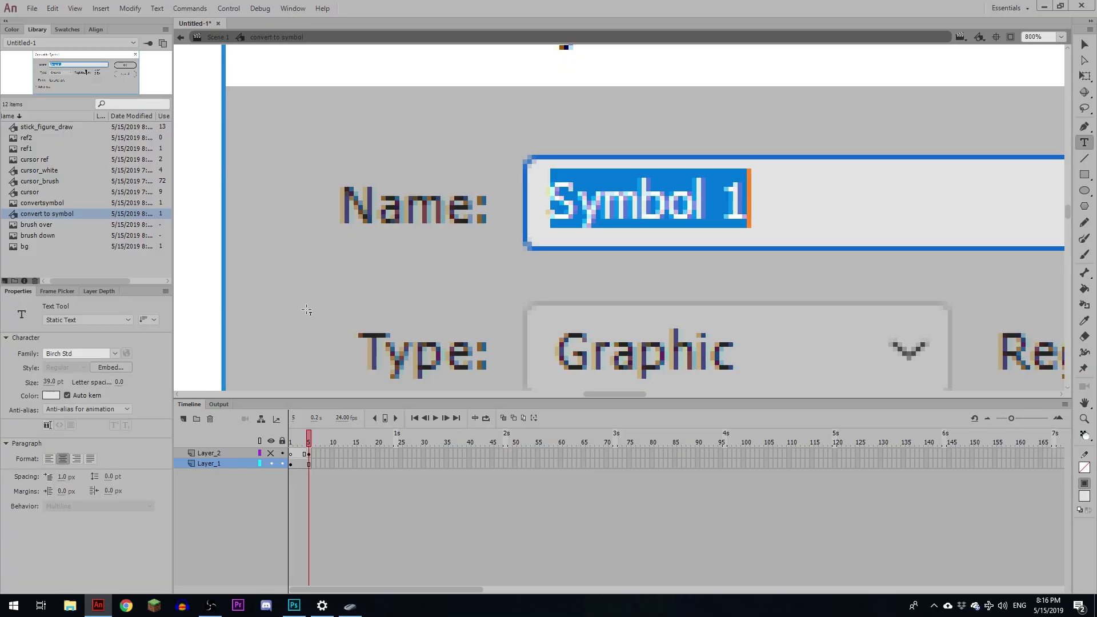
pyautogui.click(116, 356)
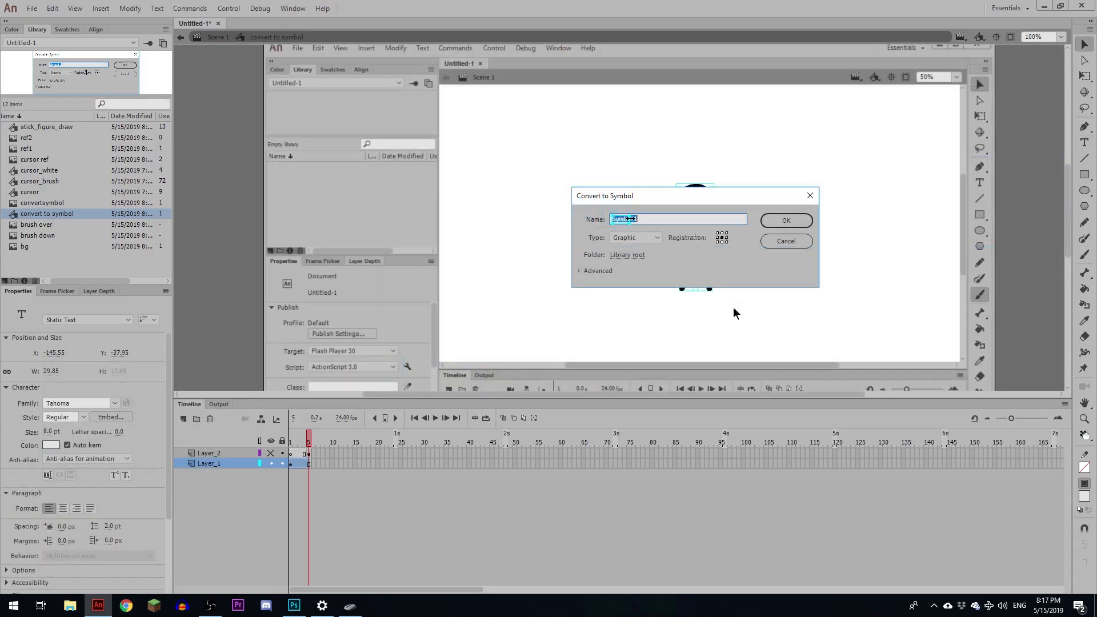
# - Move the overlaid Symbol 1 text clear of the name field and set its anti-aliasing to Use device fonts
pyautogui.moveTo(630, 218); pyautogui.dragTo(627, 276)
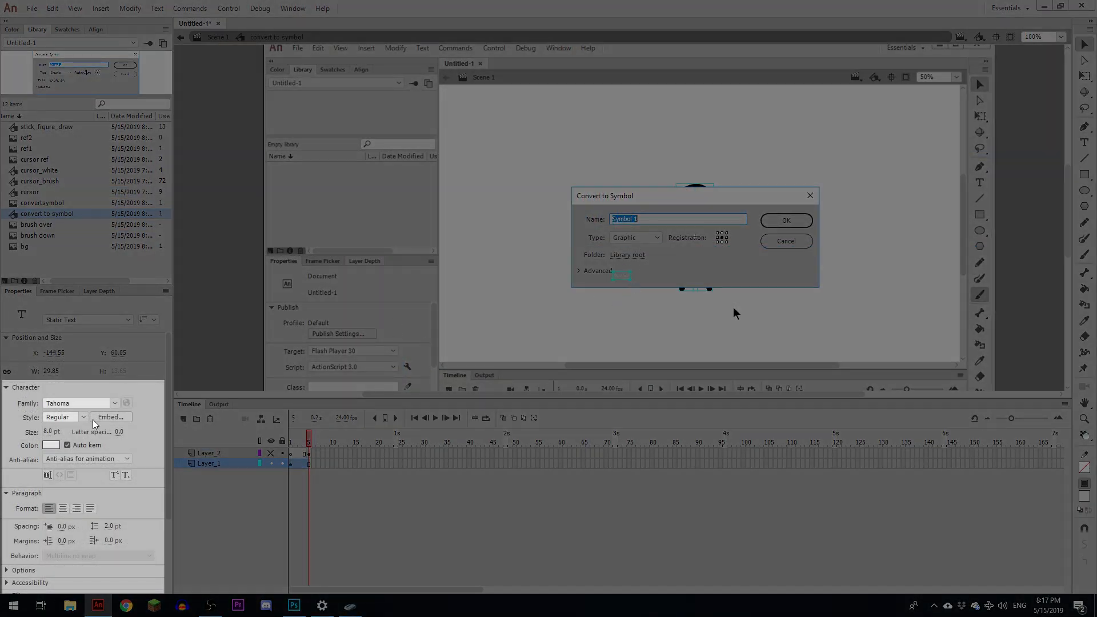
pyautogui.click(93, 459)
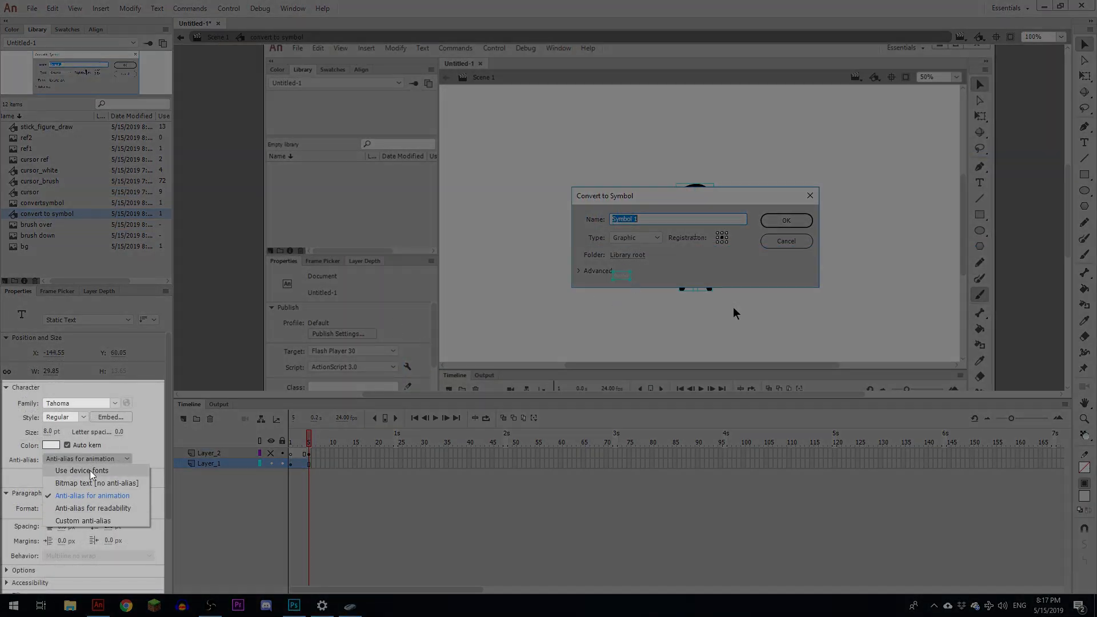
pyautogui.click(90, 472)
pyautogui.moveTo(620, 279); pyautogui.dragTo(620, 268)
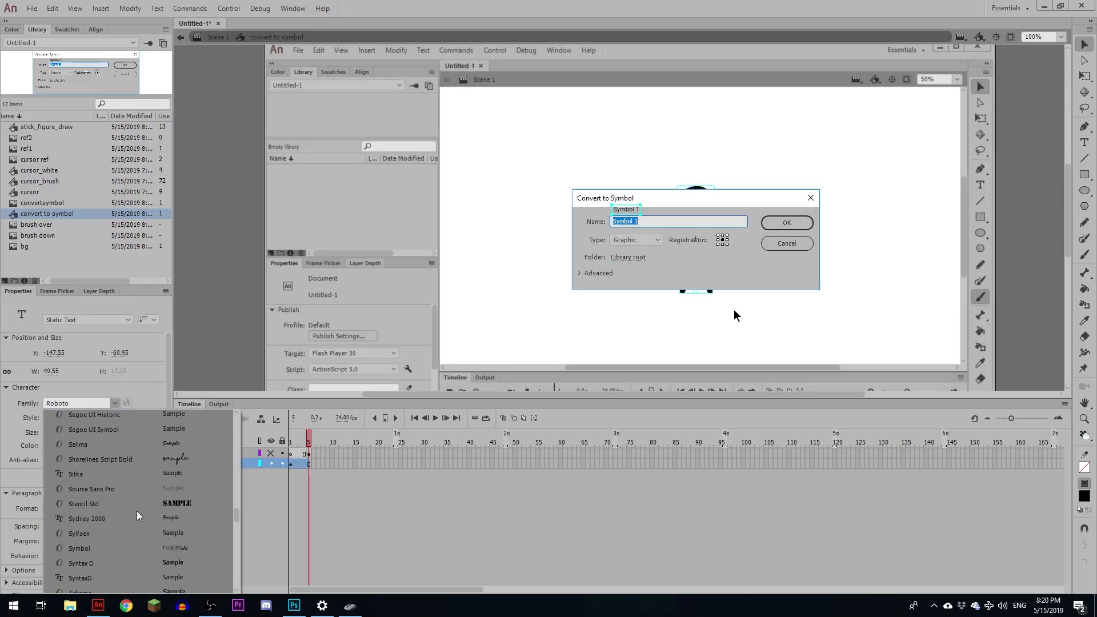
# - Set the overlaid Symbol 1 text's font family to Tahoma and lower it 20 px to overlap the original name text
pyautogui.click(137, 516)
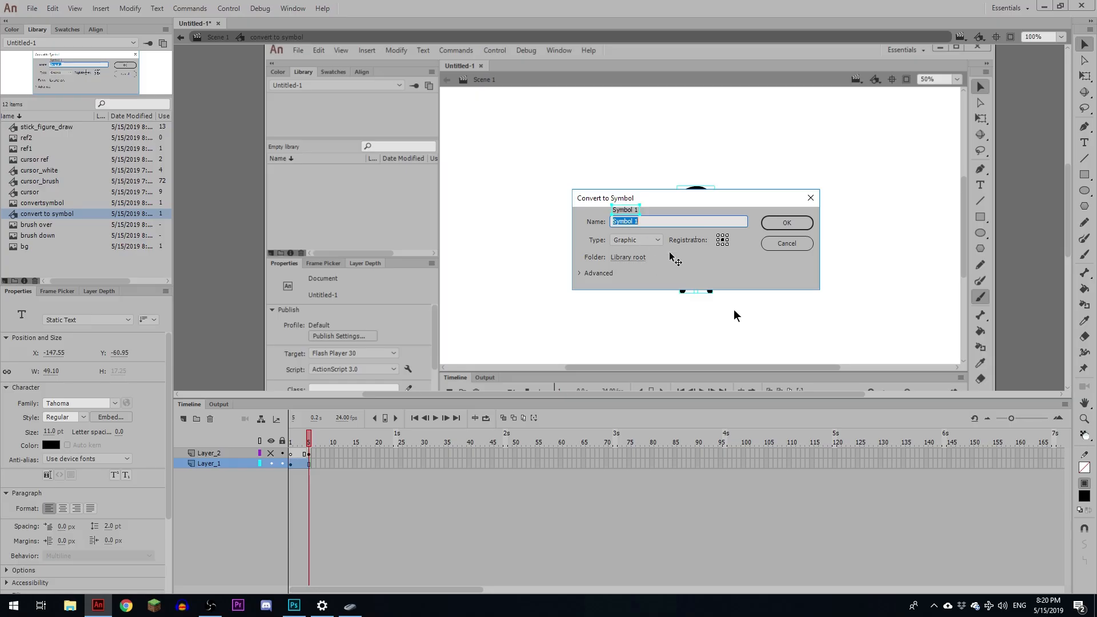
pyautogui.hotkey('shift', 'Down')
pyautogui.hotkey('shift', 'Down')
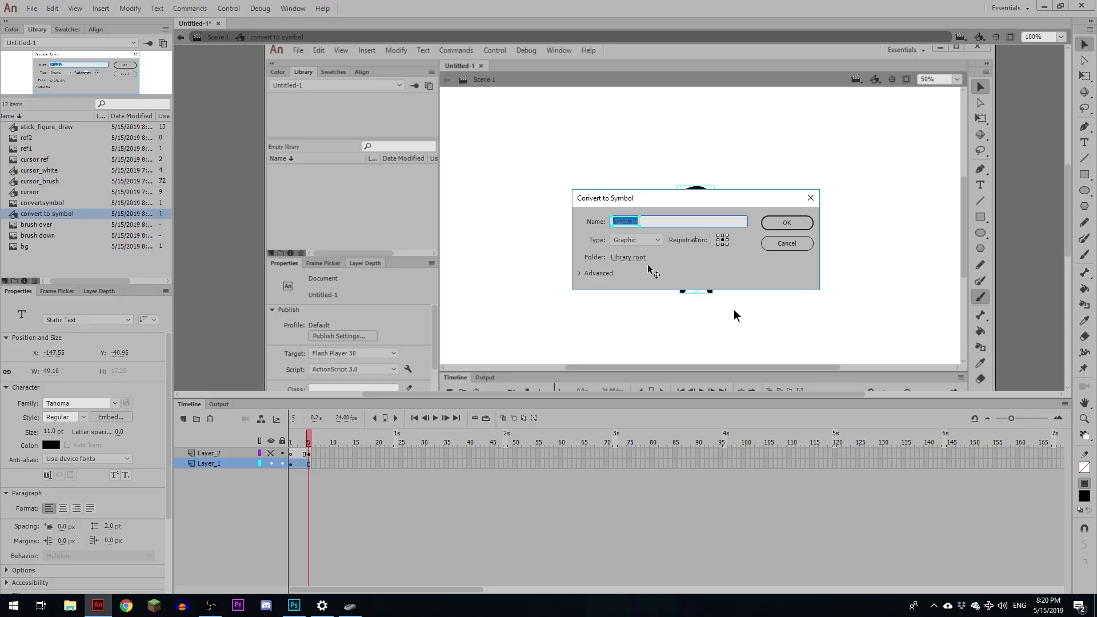
pyautogui.hotkey('shift', 'Up')
pyautogui.hotkey('shift', 'Up')
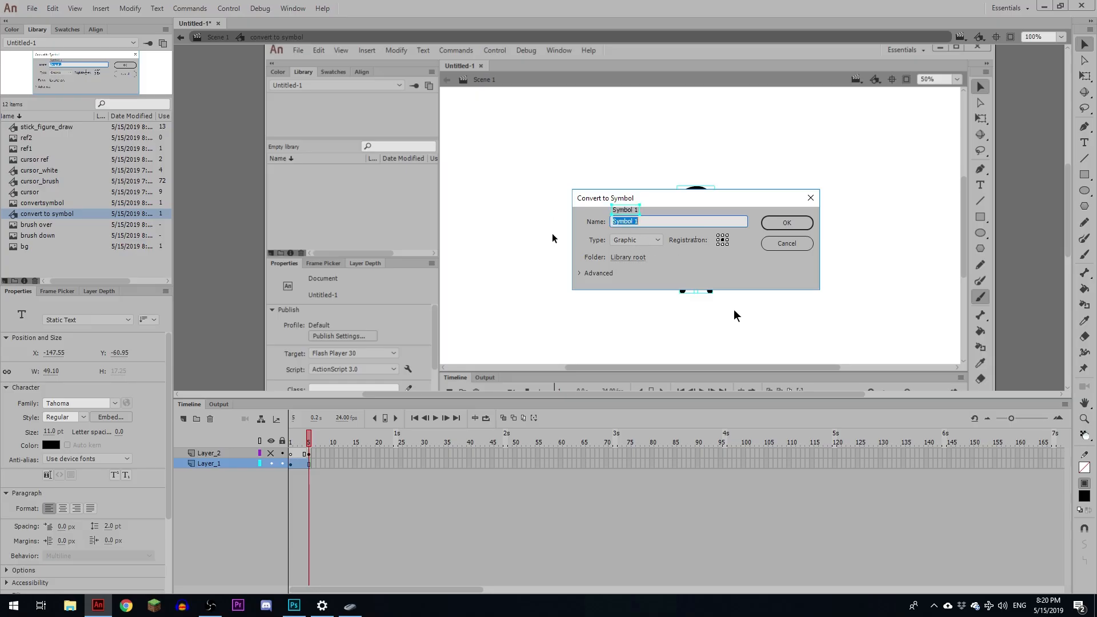
pyautogui.hotkey('shift', 'Down')
pyautogui.hotkey('shift', 'Down')
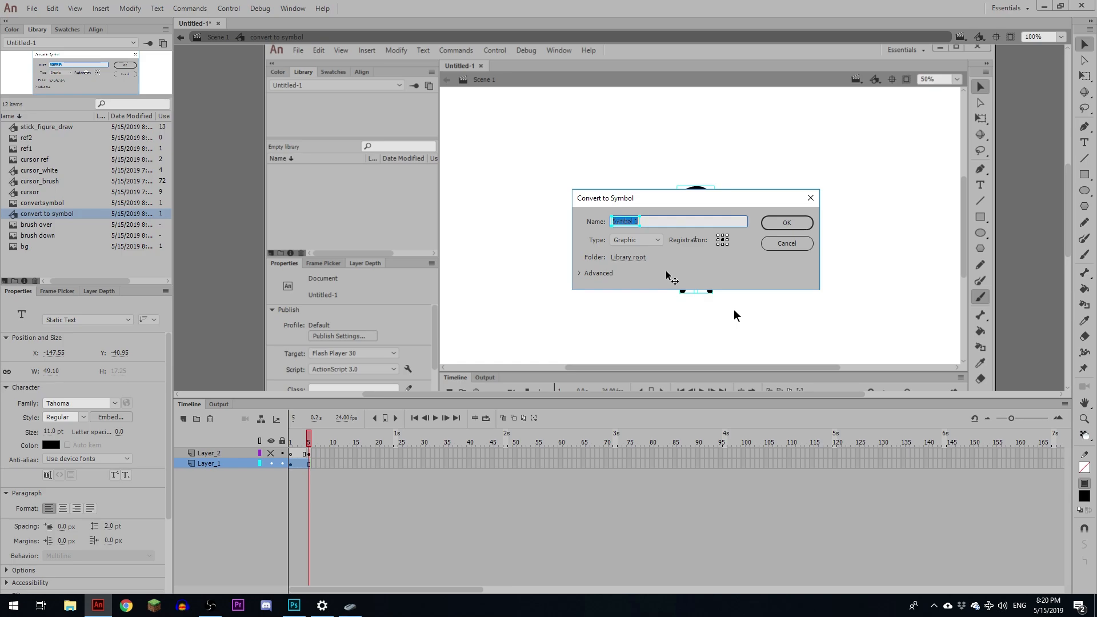
# - Replace the overlaid Symbol 1 text with "victim"
pyautogui.doubleClick(625, 223)
pyautogui.hotkey('ctrl', 'a')
pyautogui.write('victim')
pyautogui.click(647, 257)
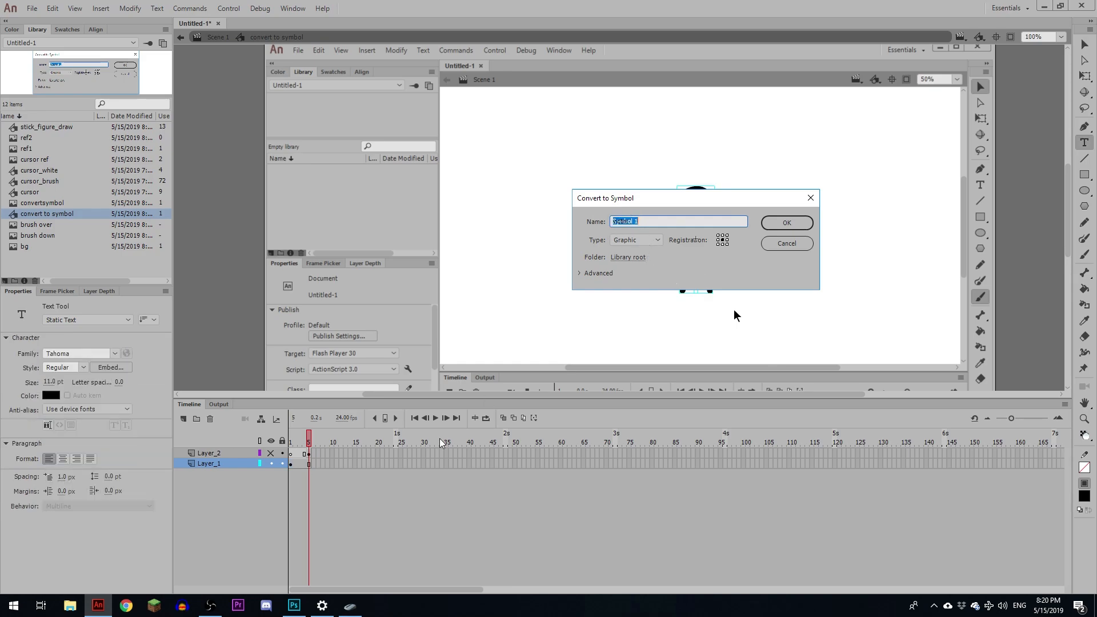
# - Unhide Layer_2 and move the victim text, keeping its stage position, to a keyframe at frame 5 of a new Layer_3
pyautogui.press('v')
pyautogui.click(626, 223)
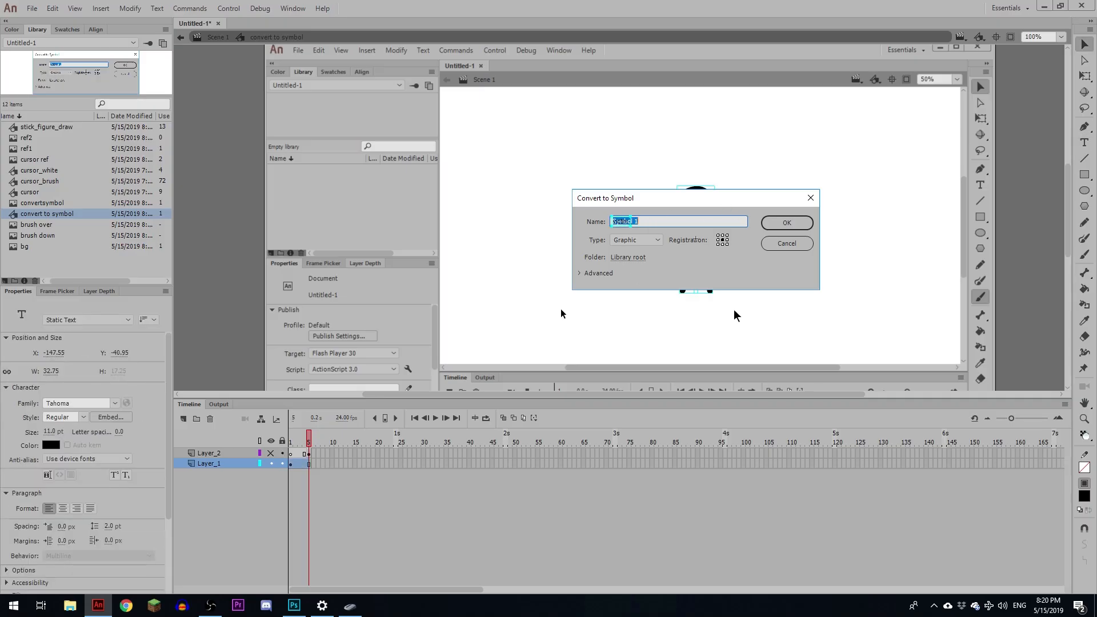
pyautogui.click(270, 453)
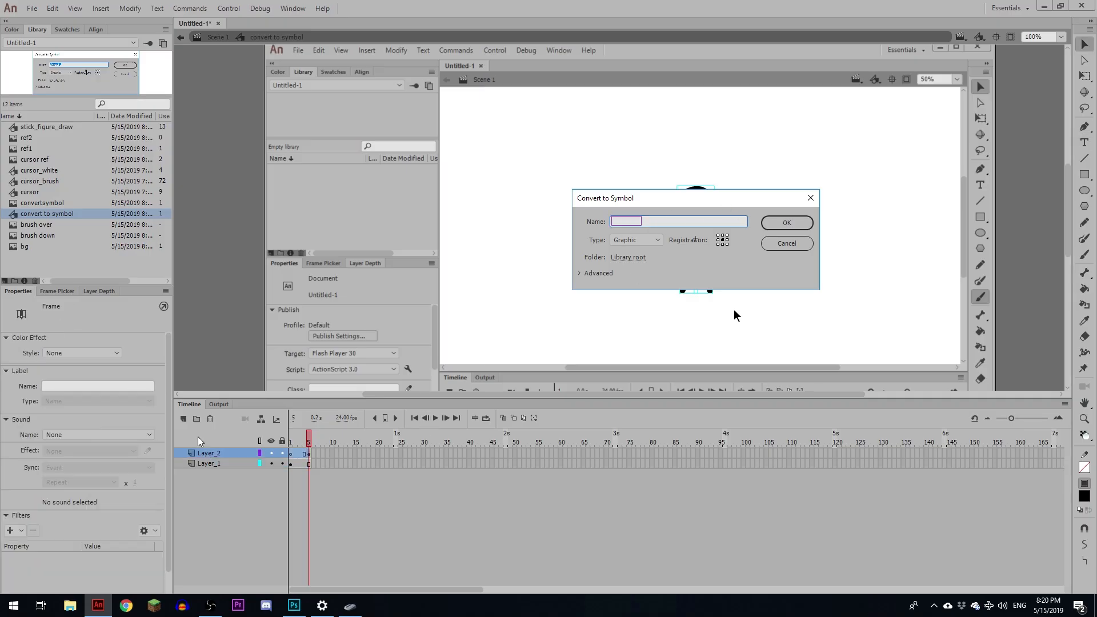
pyautogui.click(183, 419)
pyautogui.click(308, 452)
pyautogui.press('F7')
pyautogui.click(308, 464)
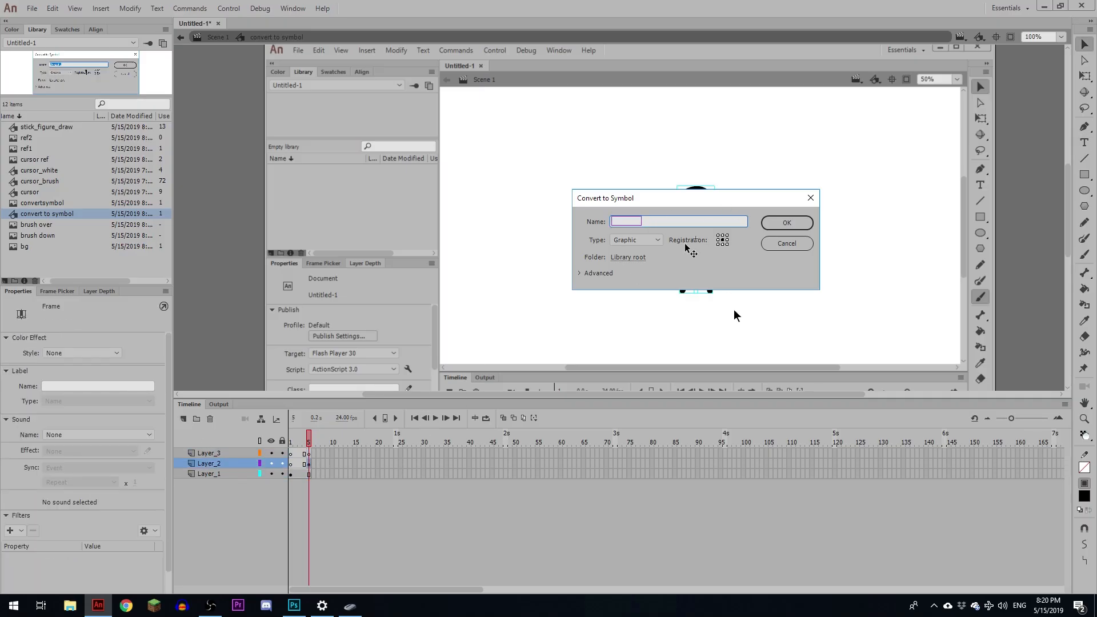
pyautogui.click(309, 453)
pyautogui.hotkey('ctrl', 'shift', 'v')
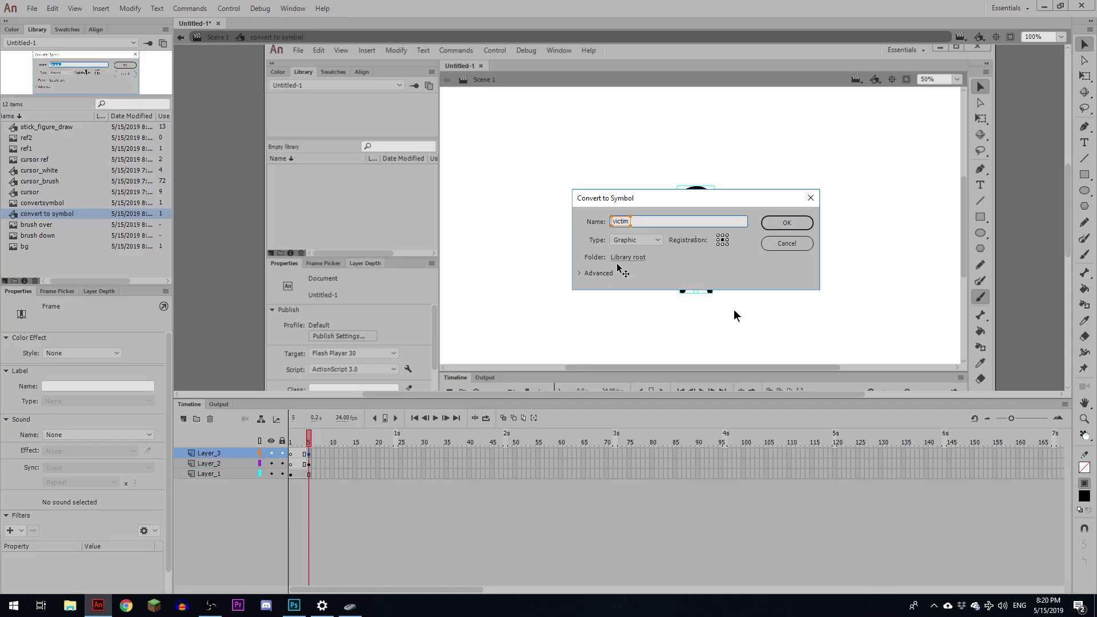
# - Add Layer_3 keyframes on frames 6 to 11, deleting one more letter from the end of victim on each until empty
pyautogui.press('t')
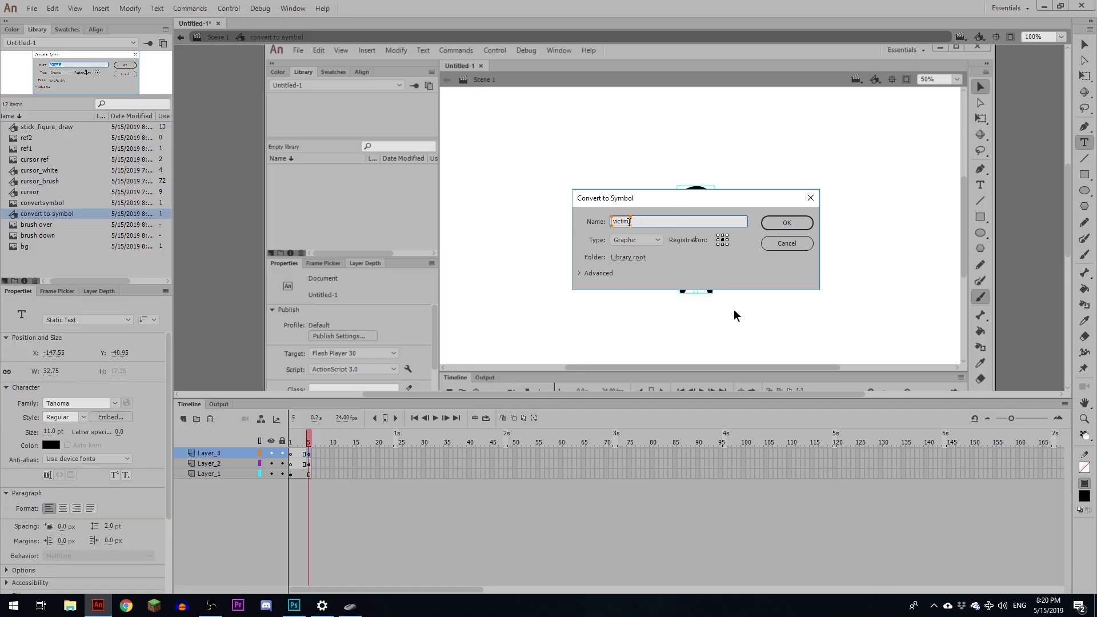
pyautogui.press('F6')
pyautogui.click(630, 220)
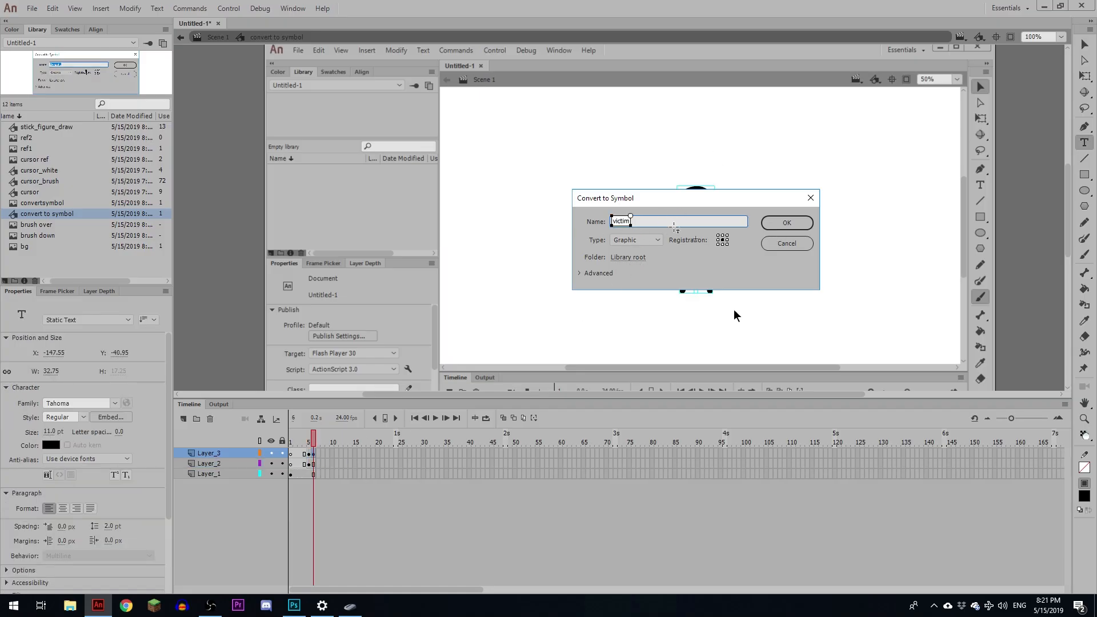
pyautogui.press('BackSpace')
pyautogui.press('F6')
pyautogui.hotkey('ctrl', '=')
pyautogui.hotkey('ctrl', '=')
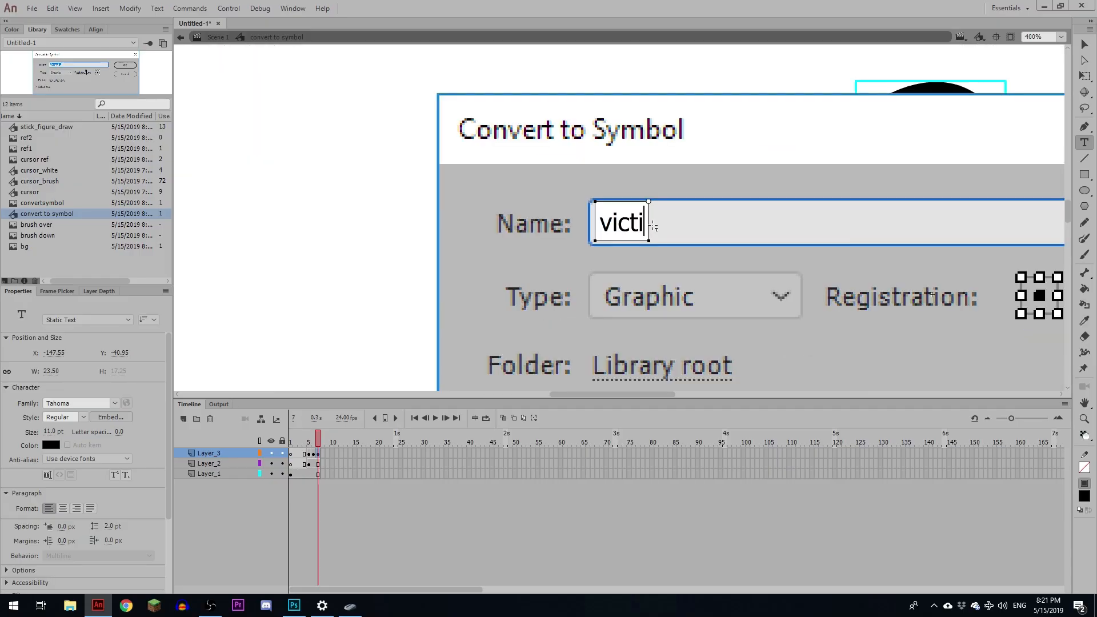
pyautogui.press('BackSpace')
pyautogui.press('F6')
pyautogui.press('BackSpace')
pyautogui.press('F6')
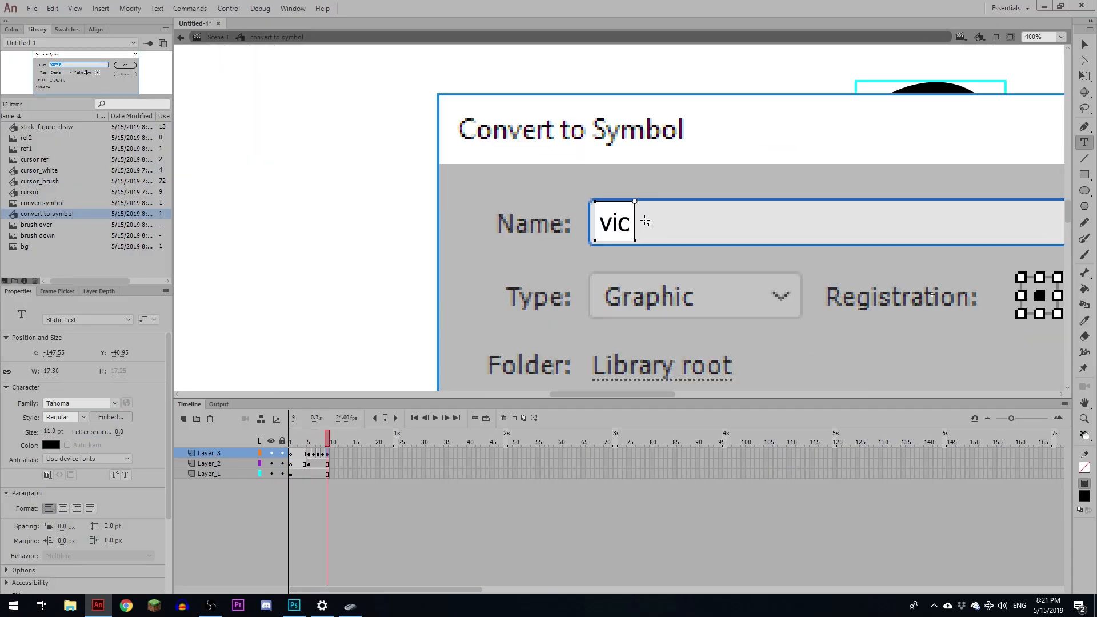
pyautogui.press('BackSpace')
pyautogui.press('F6')
pyautogui.press('BackSpace')
pyautogui.press('F6')
pyautogui.press('BackSpace')
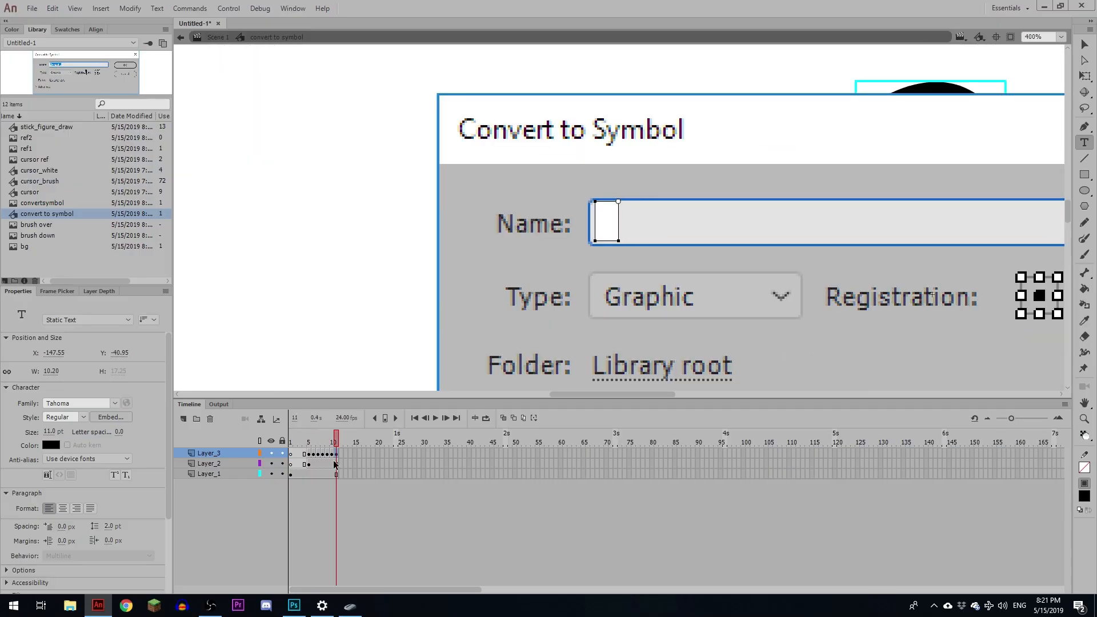
# - Reverse Layer_3's keyframes from frame 5 to 11 so the word victim types in letter by letter
pyautogui.click(319, 456)
pyautogui.moveTo(318, 457); pyautogui.dragTo(336, 457)
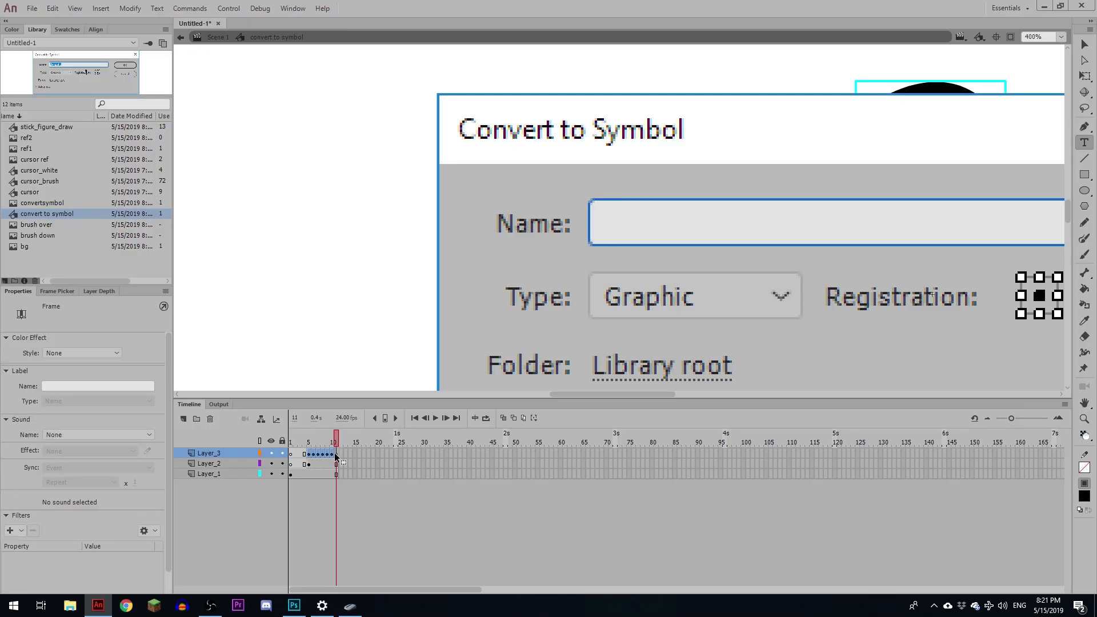
pyautogui.click(130, 8)
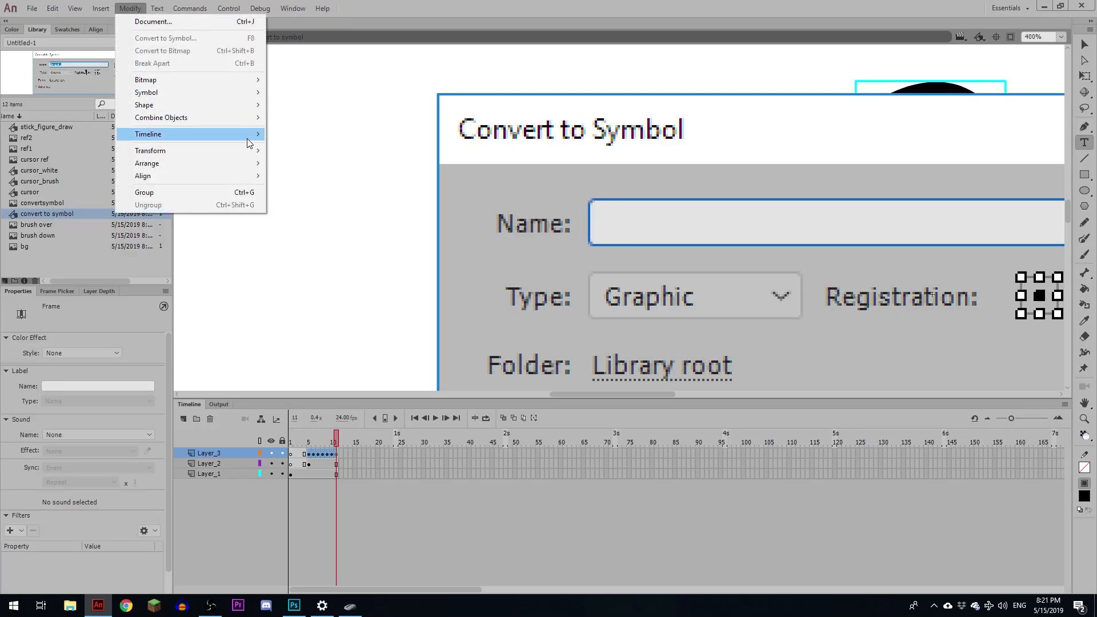
pyautogui.moveTo(188, 134)
pyautogui.click(354, 177)
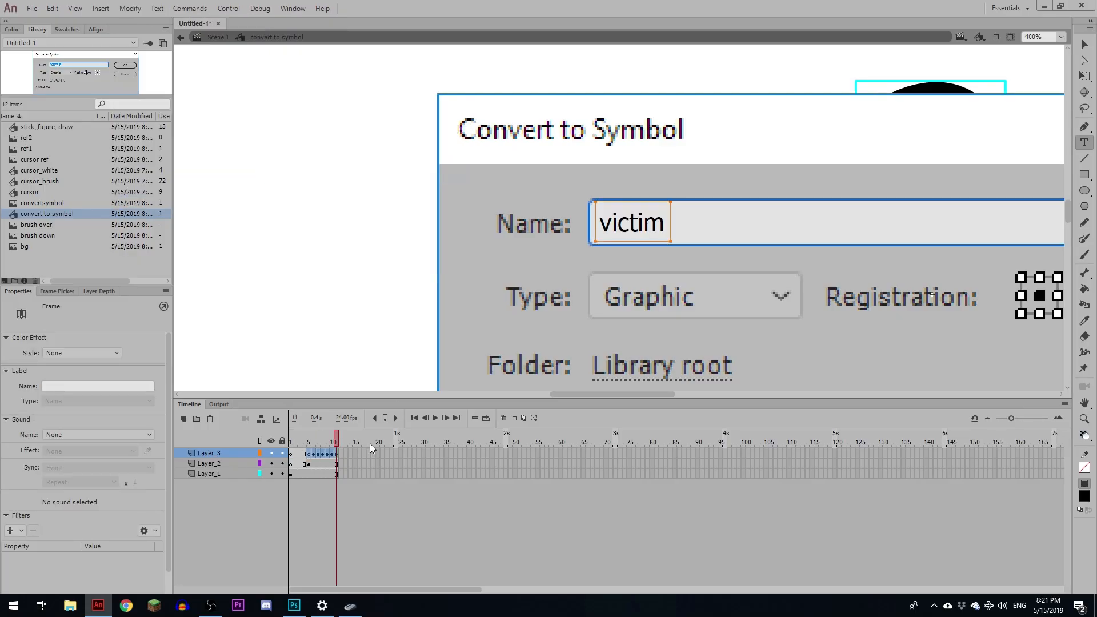
# - Extend each letter keyframe on Layer_3 to two frames, ending at frame 17, and play the typing animation from frame 1
pyautogui.click(291, 441)
pyautogui.press('Return')
pyautogui.click(310, 441)
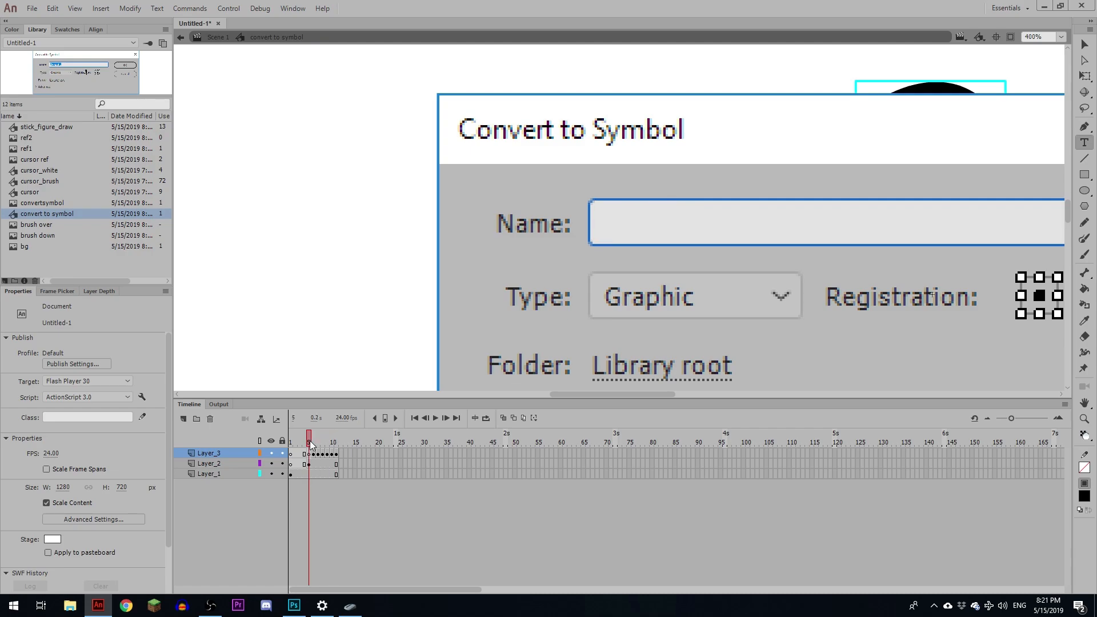
pyautogui.moveTo(311, 443); pyautogui.dragTo(280, 453)
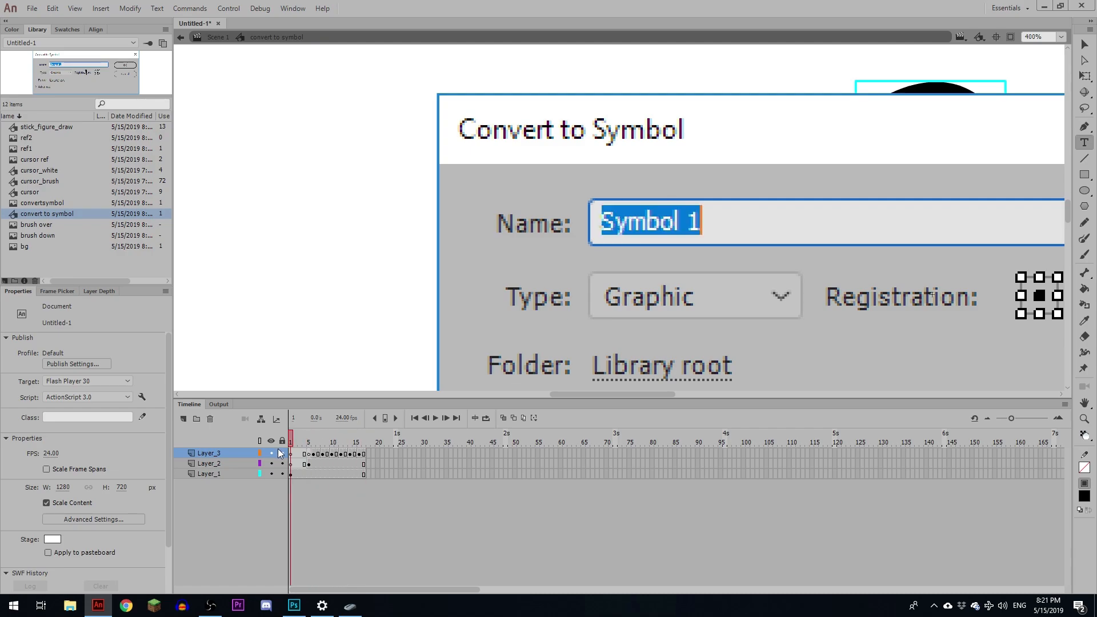
pyautogui.press('Return')
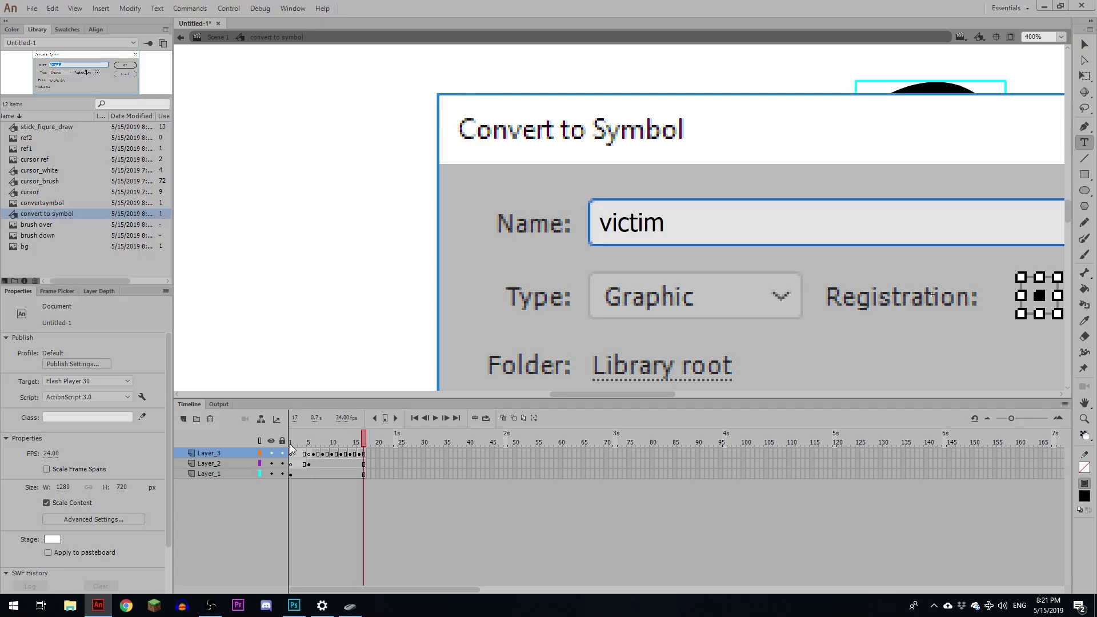
# - Add Layer_4 with a keyframe at frame 6 and draw a vertical line about 12.5 px tall beside the letter v
pyautogui.click(202, 453)
pyautogui.click(183, 418)
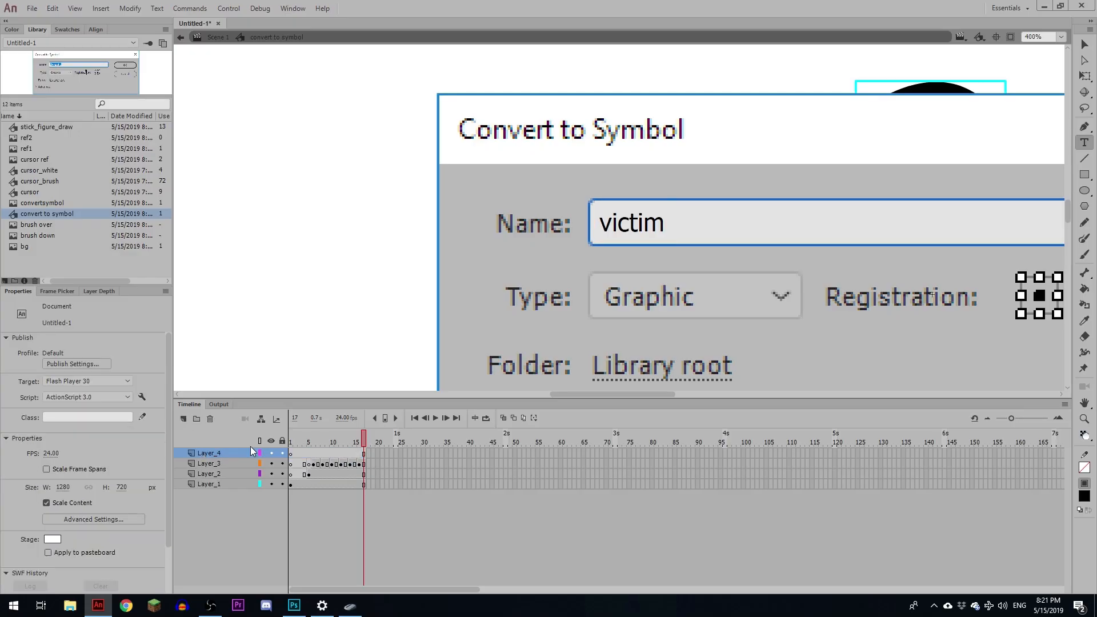
pyautogui.click(314, 454)
pyautogui.press('F6')
pyautogui.press('n')
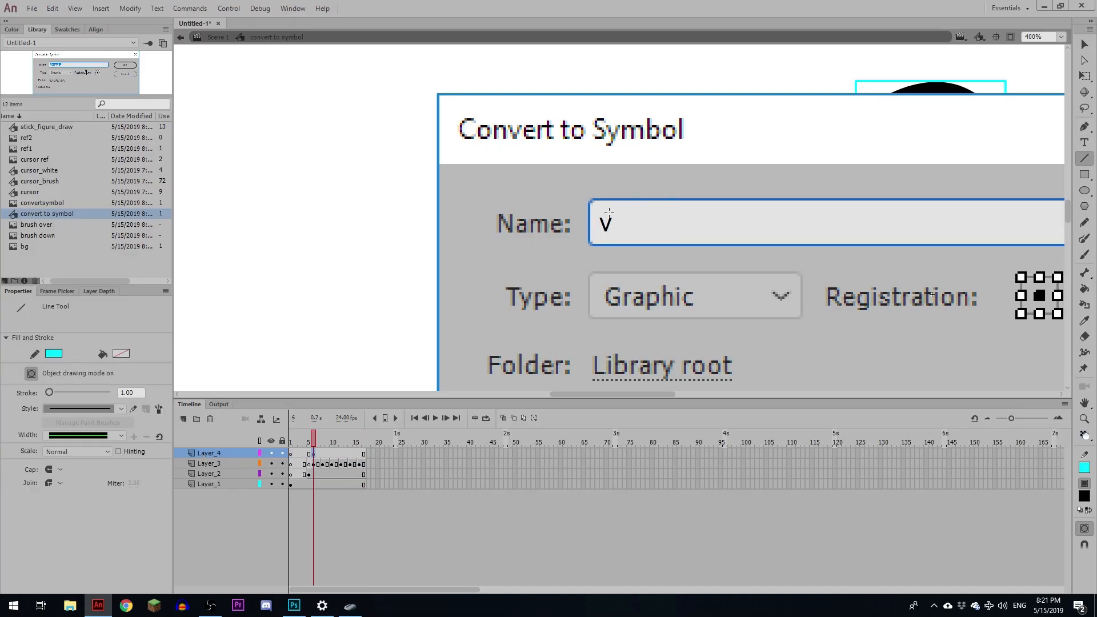
pyautogui.moveTo(614, 224); pyautogui.dragTo(614, 233)
# - Make the vertical line's stroke black and nudge it to X -139.75, Y -39.25, close beside the v
pyautogui.press('v')
pyautogui.click(615, 228)
pyautogui.click(54, 404)
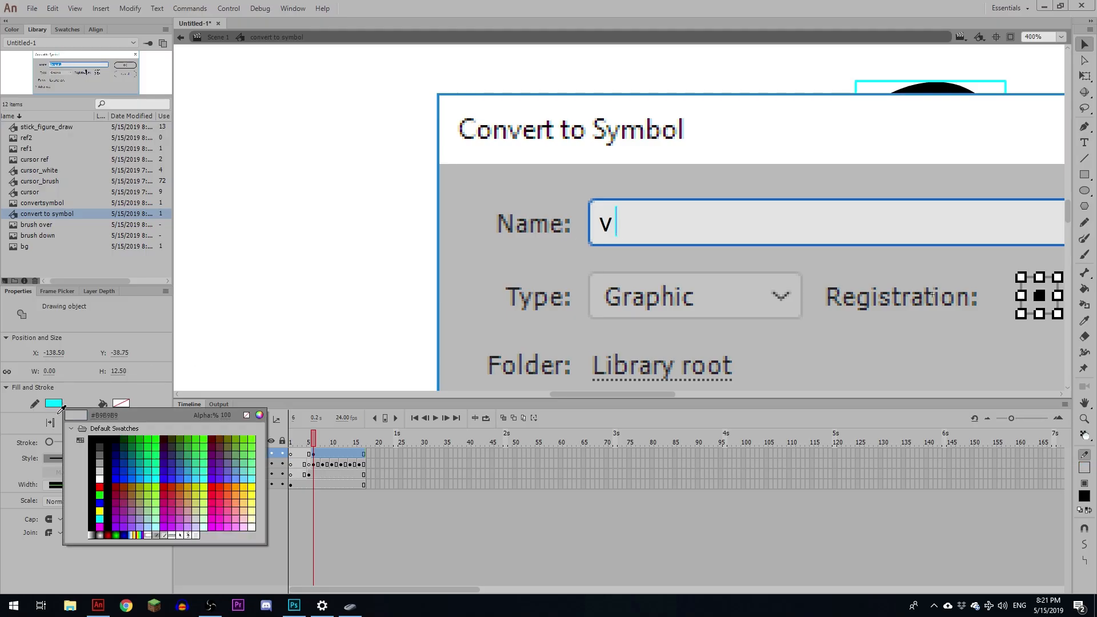
pyautogui.click(102, 439)
pyautogui.hotkey('shift', 'Left')
pyautogui.press('Up')
pyautogui.press('Up')
pyautogui.press('Up')
pyautogui.press('Right')
pyautogui.press('Right')
pyautogui.press('Right')
pyautogui.press('Right')
pyautogui.press('Right')
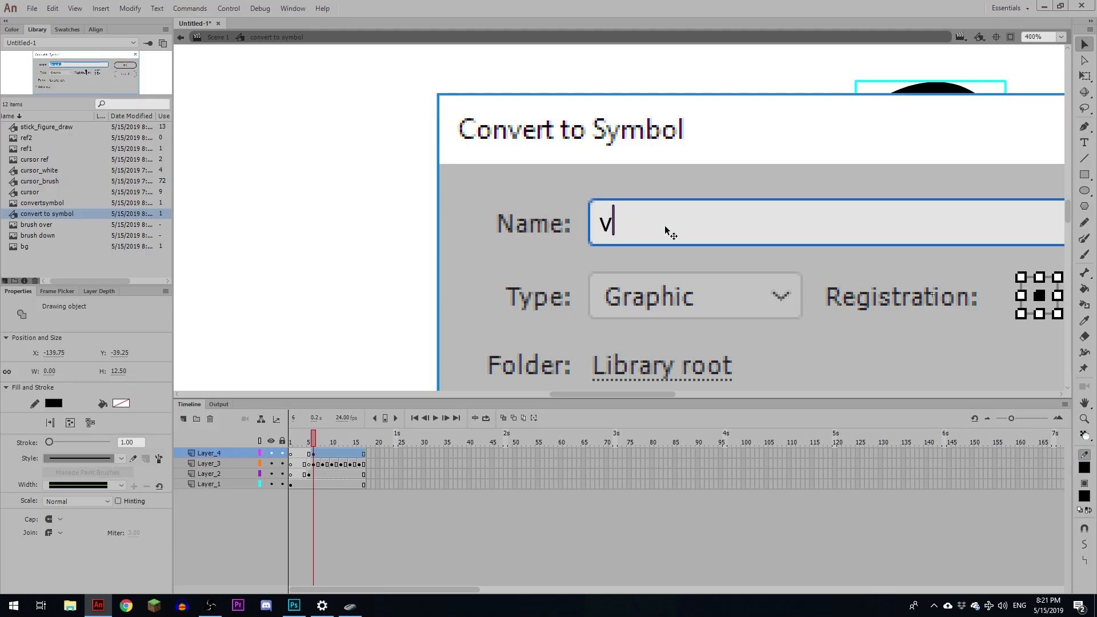
# - Convert the vertical line to a graphic symbol named type_line
pyautogui.press('F8')
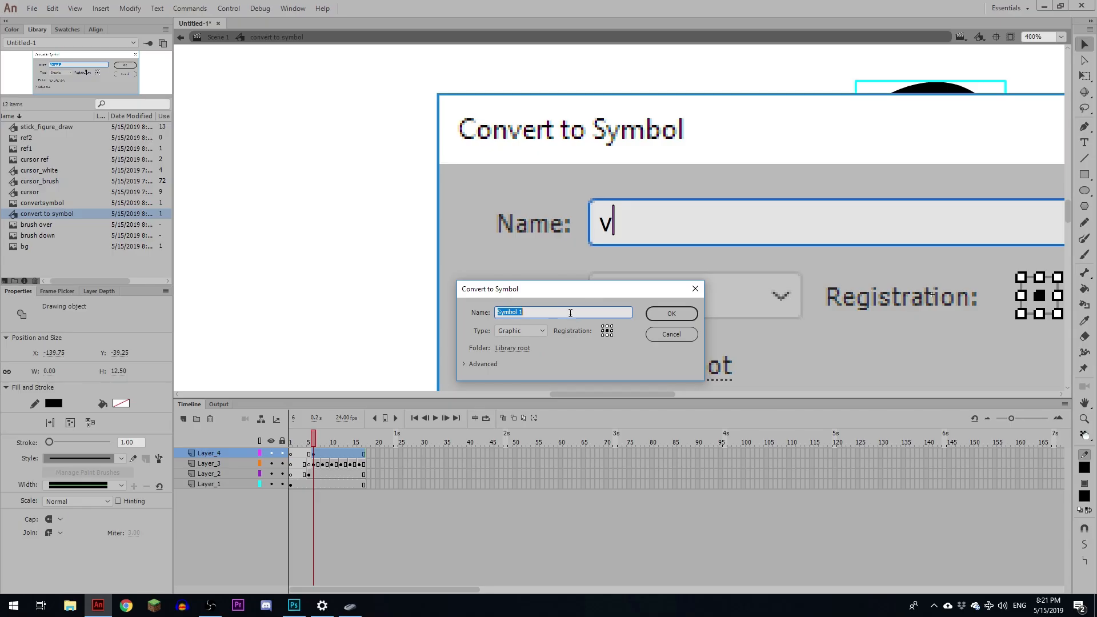
pyautogui.write('type_line')
pyautogui.click(657, 314)
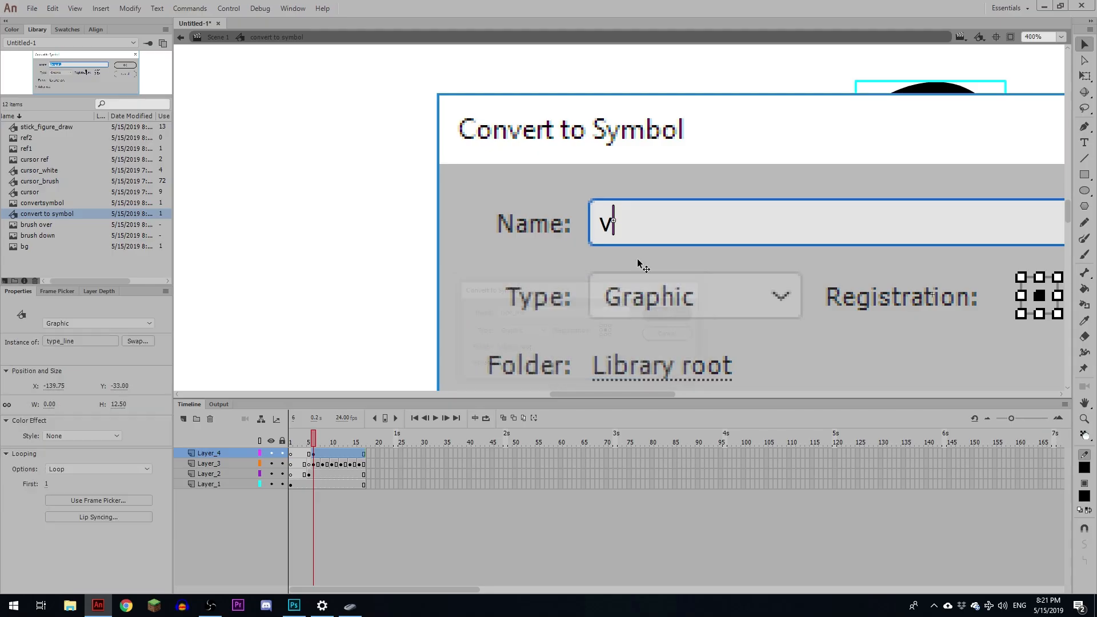
# - Inside type_line, hold the line through frame 7, then insert a blank keyframe at frame 8 extending to frame 14
pyautogui.doubleClick(612, 225)
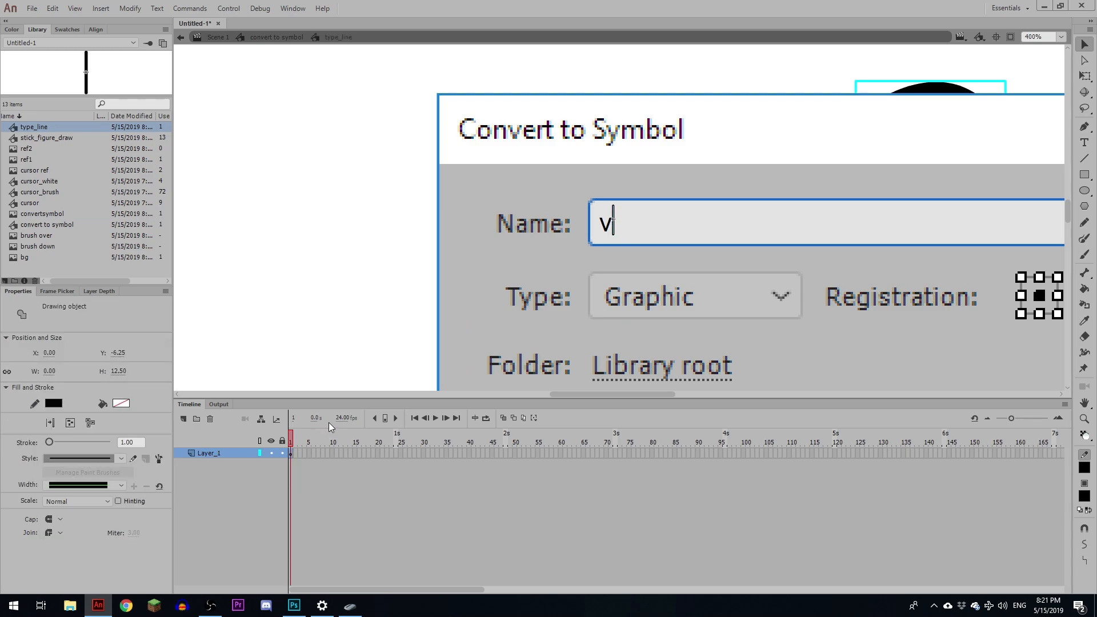
pyautogui.click(319, 453)
pyautogui.press('F5')
pyautogui.click(324, 454)
pyautogui.press('F7')
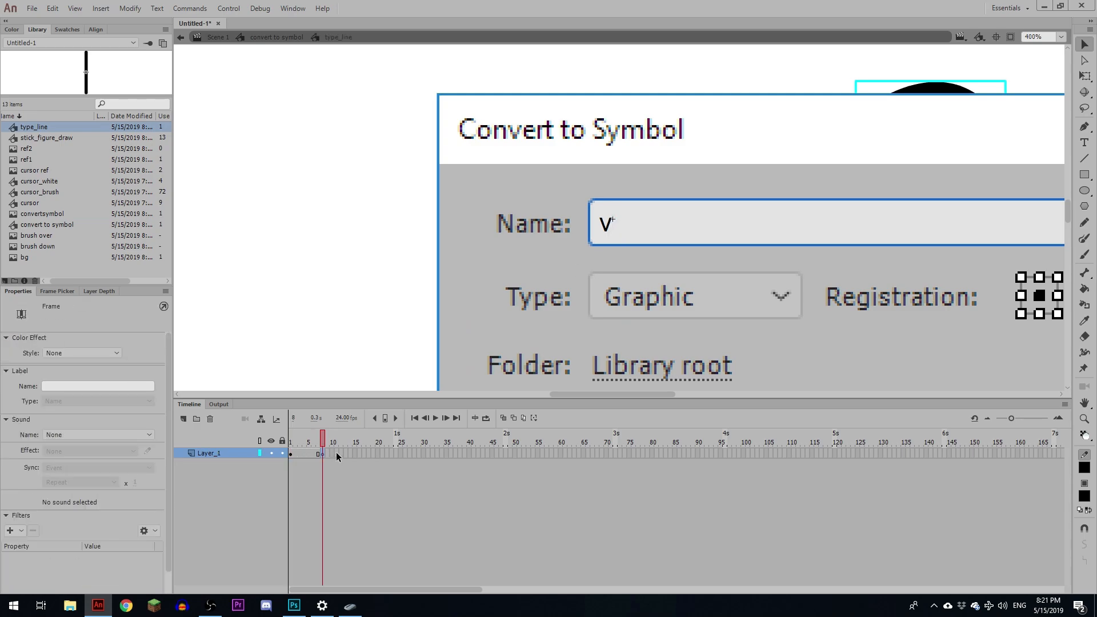
pyautogui.click(347, 452)
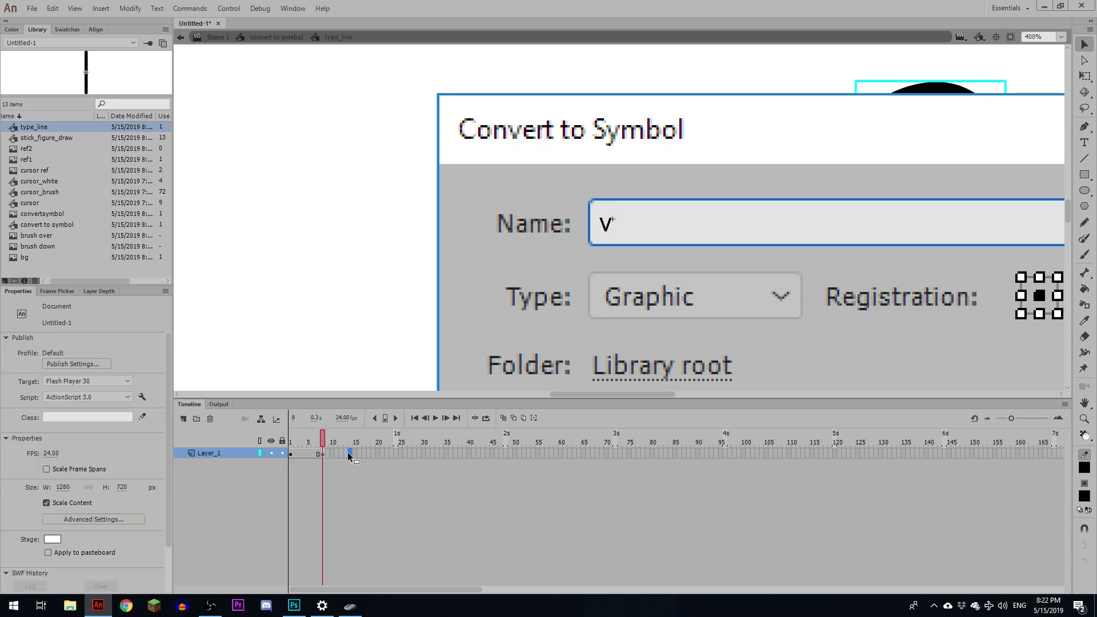
pyautogui.press('F5')
# - Copy the line from frame 7 onto frame 8 of type_line and match its stroke to the name field's light grey
pyautogui.click(316, 457)
pyautogui.click(319, 454)
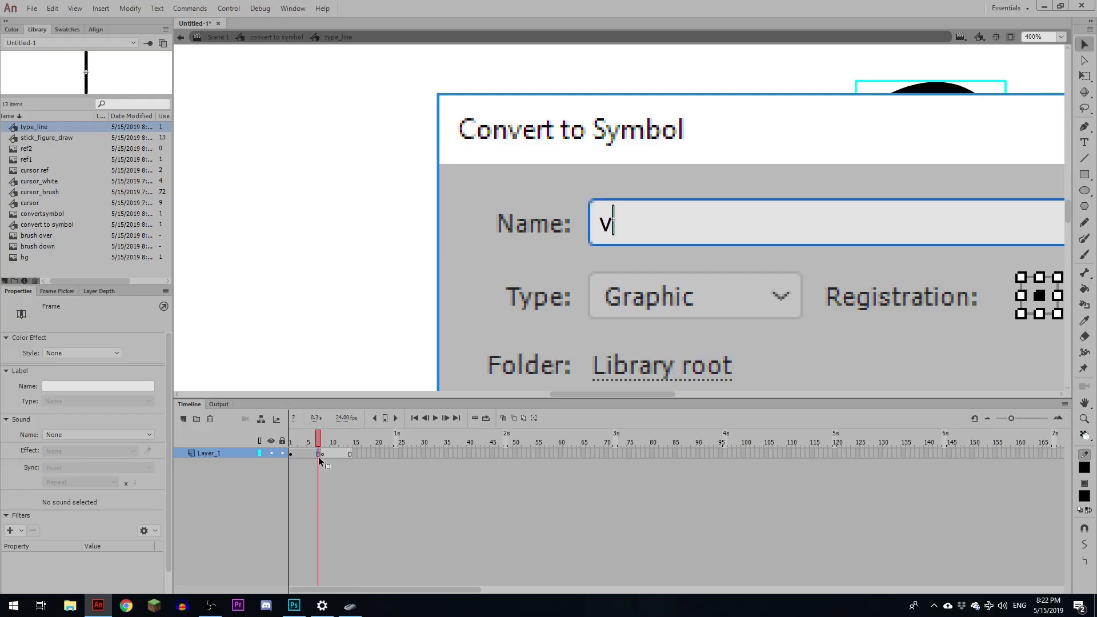
pyautogui.click(322, 455)
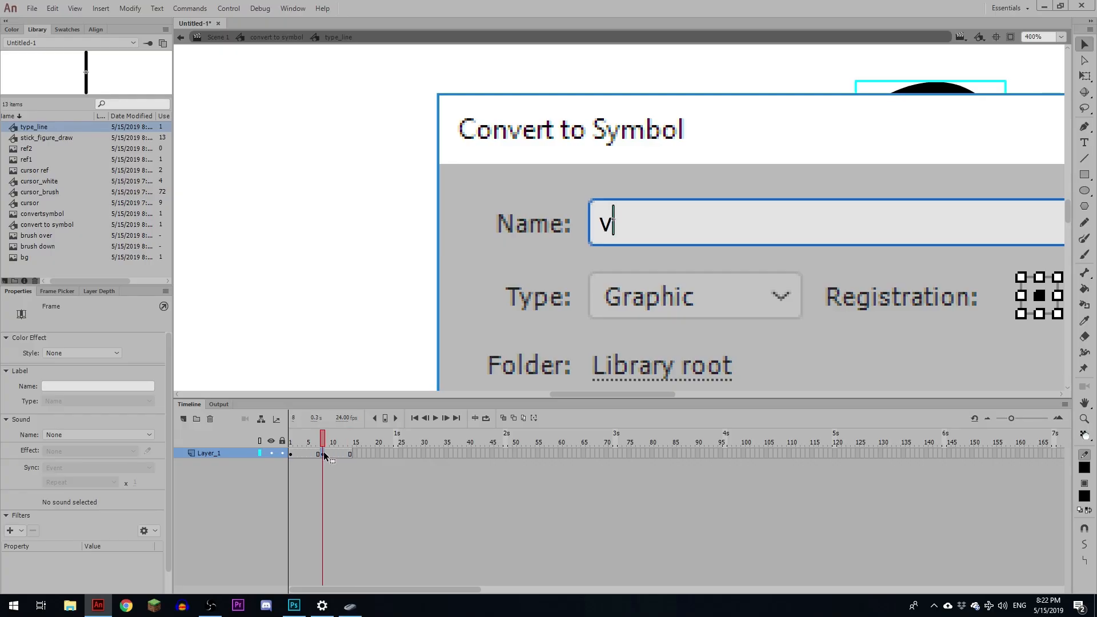
pyautogui.click(613, 229)
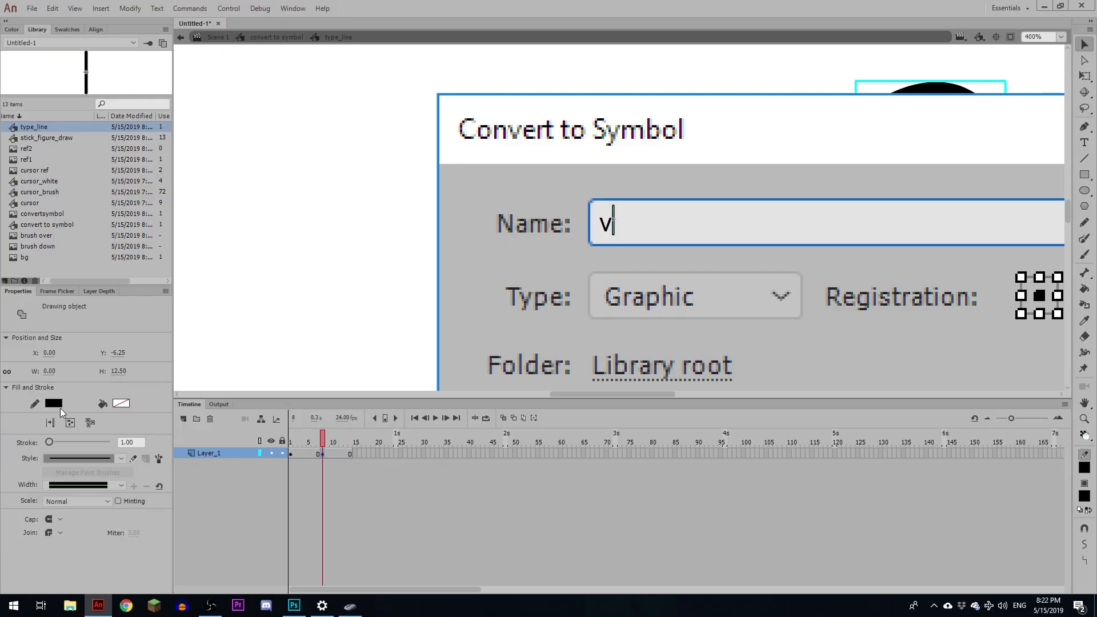
pyautogui.click(59, 405)
pyautogui.click(668, 220)
pyautogui.click(425, 262)
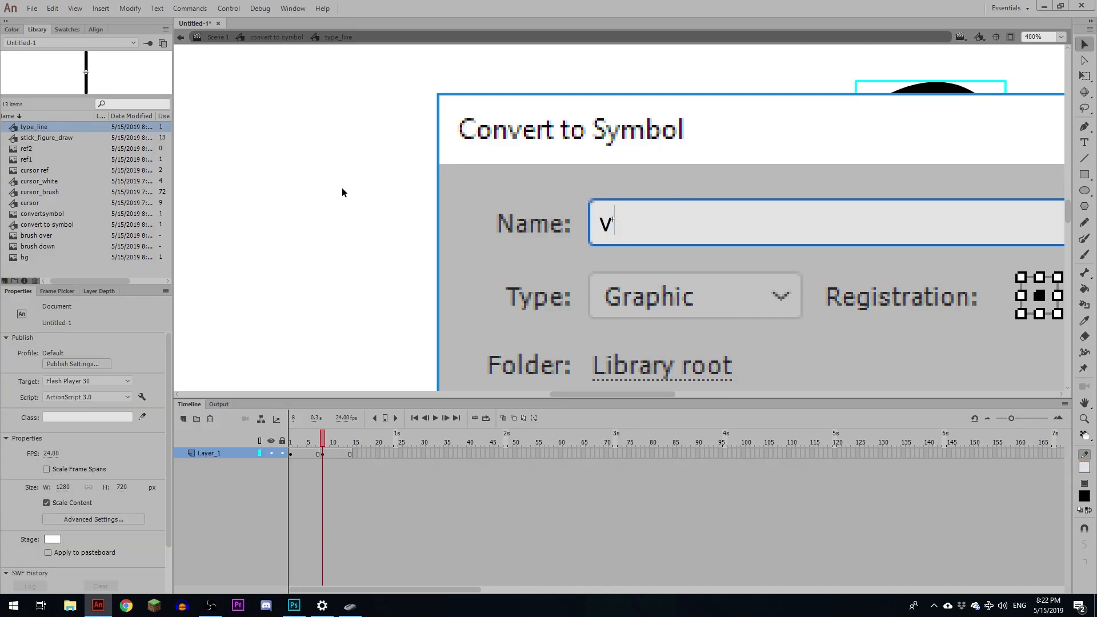
# - Return to the convert to symbol timeline and set the type_line instance on Layer_4's frame 6 to Single Frame looping
pyautogui.click(289, 38)
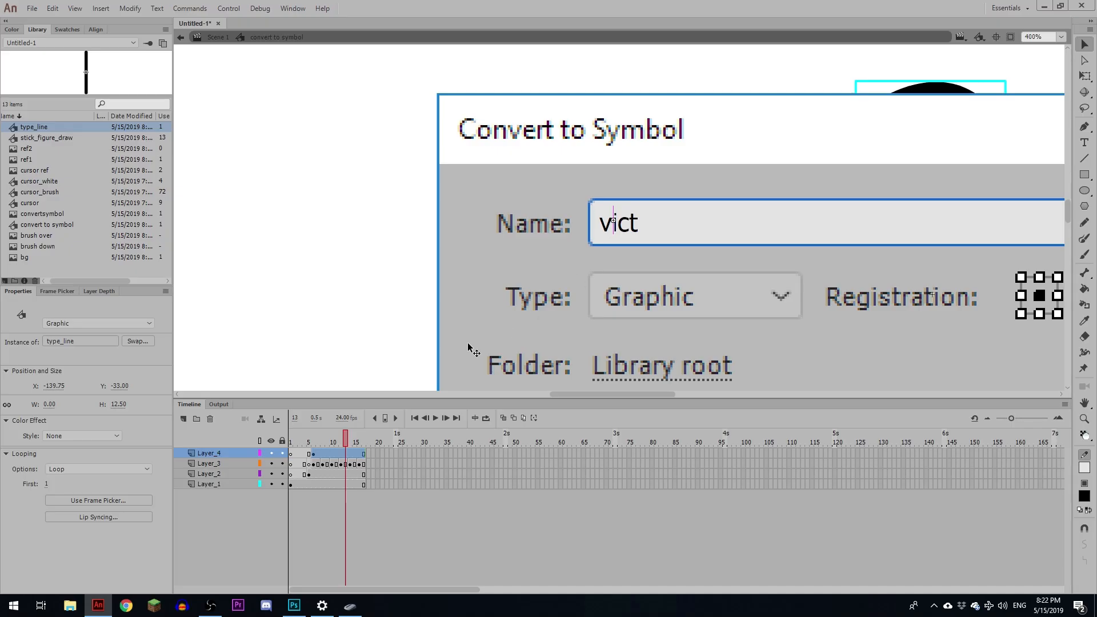
pyautogui.click(316, 447)
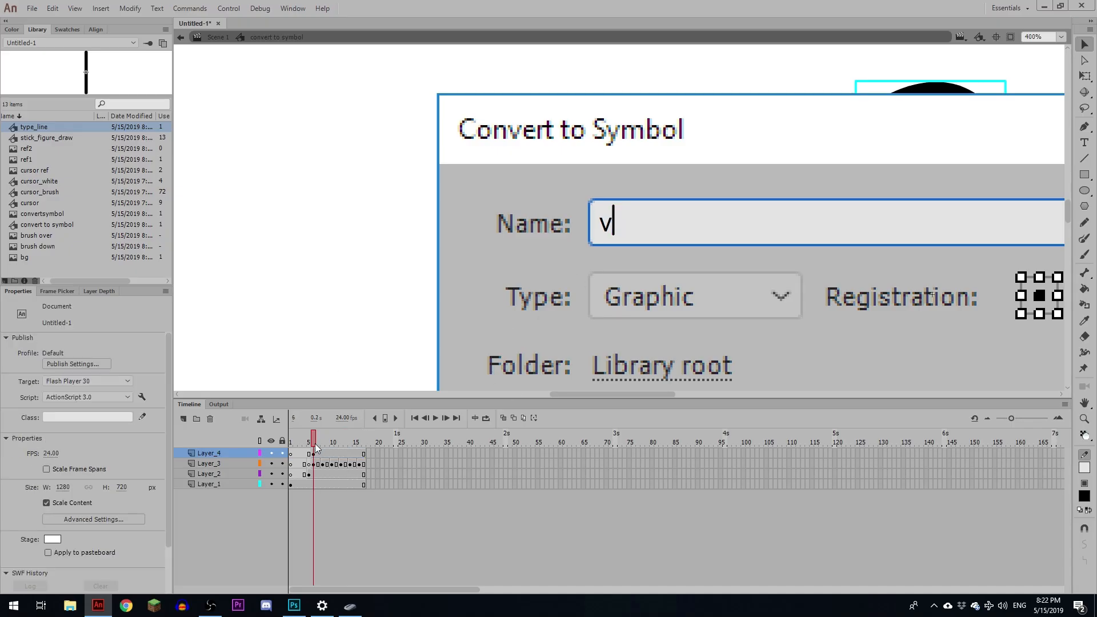
pyautogui.click(315, 454)
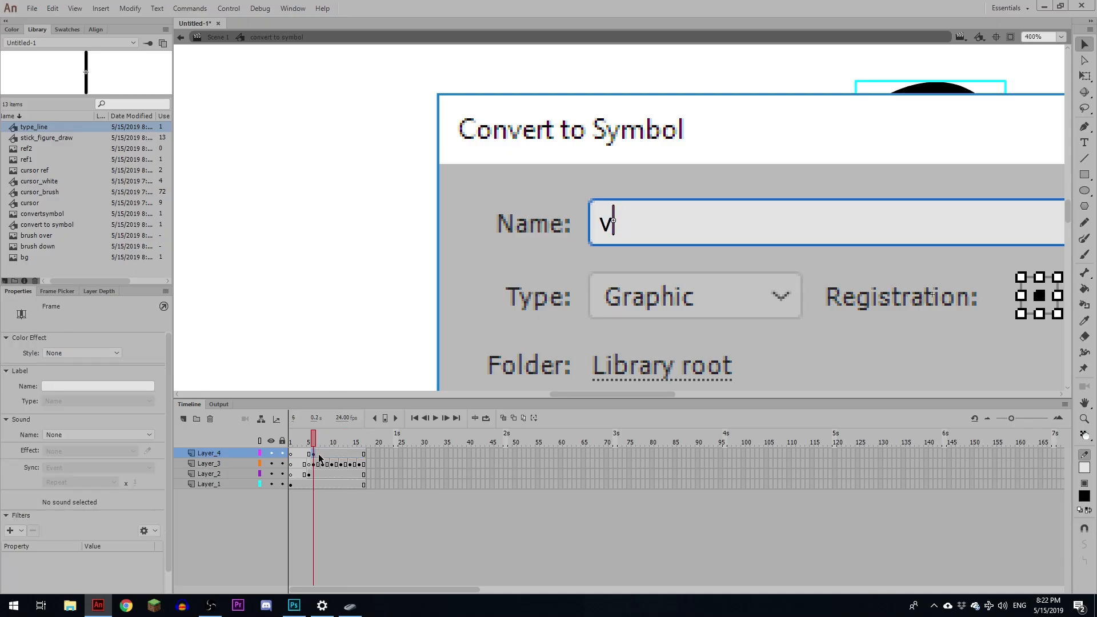
pyautogui.click(613, 218)
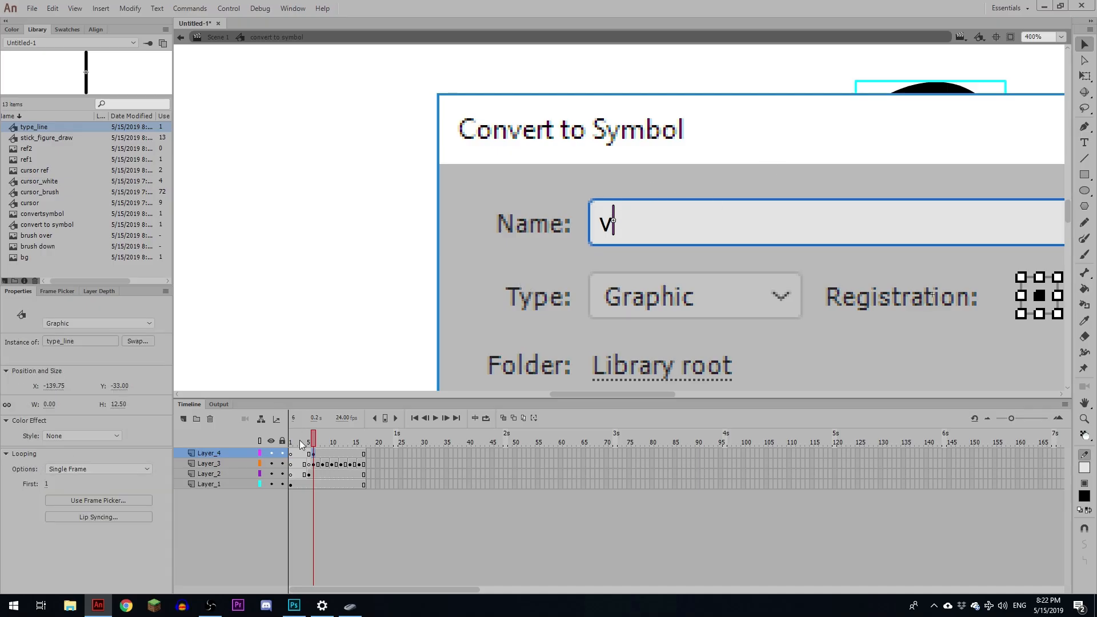
# - Add a keyframe at frame 8 of Layer_4 and move the text cursor line to just after "vi"
pyautogui.click(322, 454)
pyautogui.press('F6')
pyautogui.hotkey('shift', 'Right')
pyautogui.press('Left')
pyautogui.press('Left')
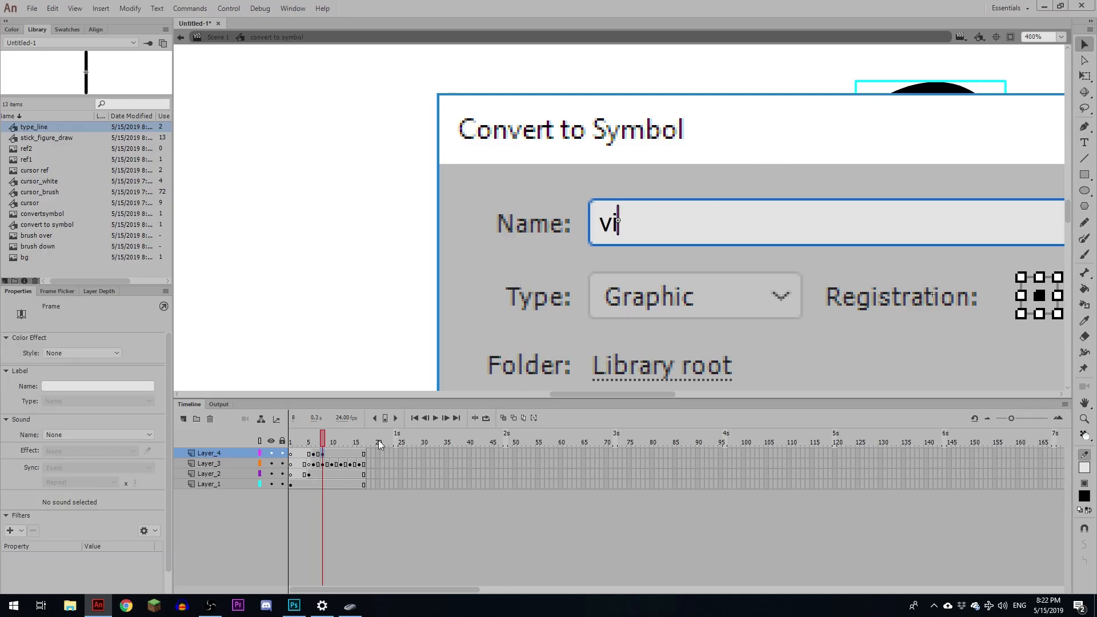
# - Add a keyframe at frame 10 of Layer_4 and move the text cursor line to just after "vic"
pyautogui.click(333, 454)
pyautogui.press('F6')
pyautogui.press('Right')
pyautogui.press('Right')
pyautogui.press('Right')
pyautogui.press('Right')
pyautogui.press('Right')
pyautogui.press('Right')
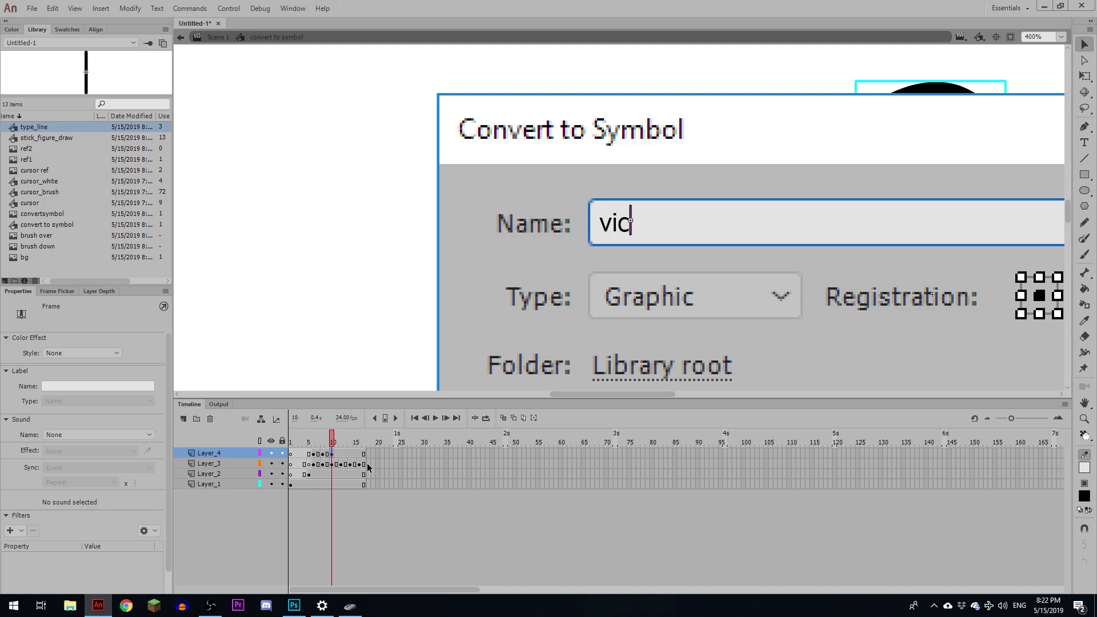
# - Add a keyframe at frame 12 of Layer_4 and move the text cursor line to just after "vict"
pyautogui.click(341, 454)
pyautogui.press('F6')
pyautogui.hotkey('shift', 'Right')
pyautogui.press('Right')
pyautogui.press('Right')
pyautogui.press('Right')
pyautogui.press('Right')
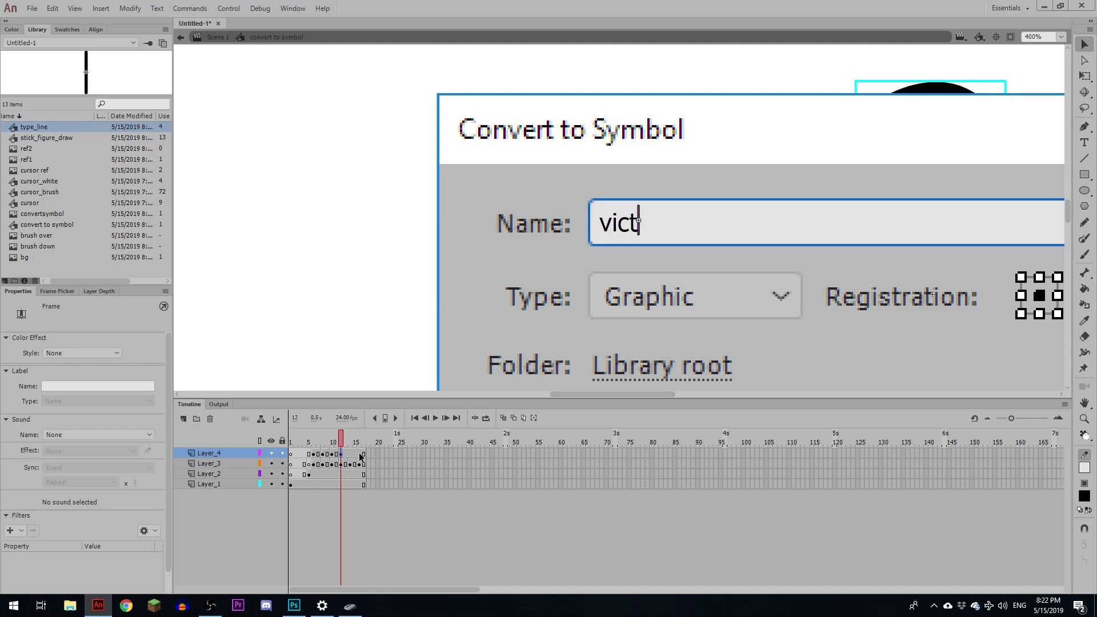
# - Add a keyframe at frame 14 of Layer_4 and move the text cursor line to just after "victi"
pyautogui.click(350, 455)
pyautogui.press('F6')
pyautogui.hotkey('shift', 'Right')
pyautogui.press('Left')
# - Add a keyframe at frame 16 of Layer_4 and place the text cursor line just after "victim", at X -117.50
pyautogui.click(359, 454)
pyautogui.press('F6')
pyautogui.hotkey('shift', 'Right')
pyautogui.hotkey('shift', 'Right')
pyautogui.hotkey('shift', 'Right')
pyautogui.hotkey('shift', 'Right')
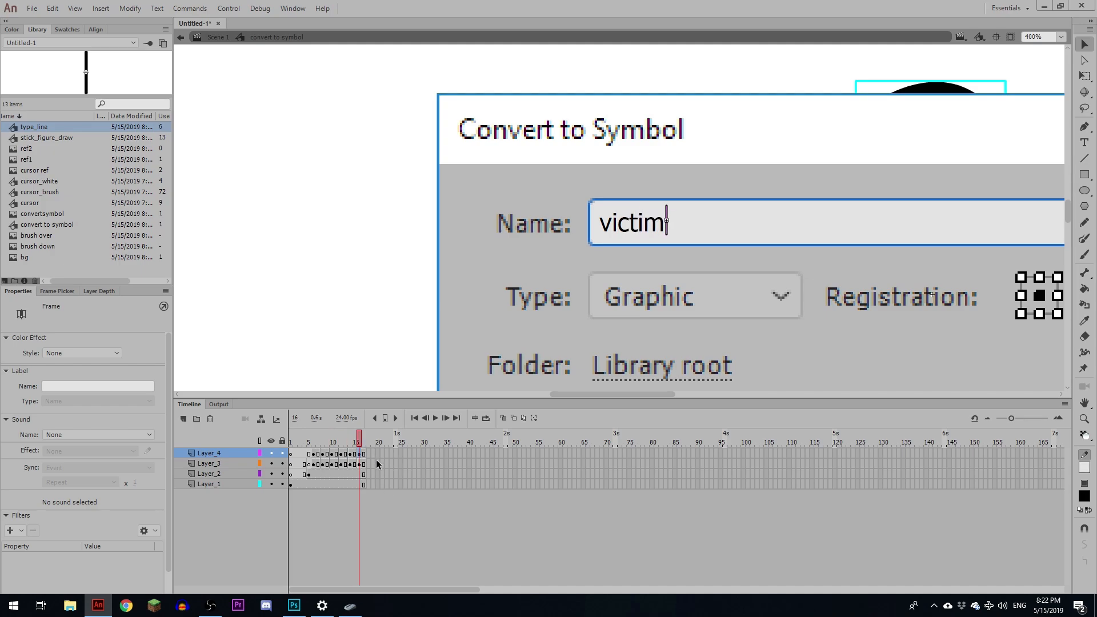
pyautogui.press('Left')
pyautogui.press('Left')
pyautogui.press('Left')
# - Extend all four layers of the convert to symbol timeline to frame 54
pyautogui.click(424, 449)
pyautogui.press('F5')
pyautogui.press('F5')
pyautogui.press('F5')
pyautogui.press('F5')
pyautogui.press('F5')
pyautogui.press('F5')
pyautogui.press('F5')
pyautogui.press('F5')
pyautogui.press('F5')
pyautogui.press('F5')
pyautogui.press('F5')
pyautogui.press('F5')
pyautogui.press('F5')
pyautogui.press('F5')
pyautogui.press('F5')
pyautogui.press('F5')
pyautogui.press('F5')
pyautogui.press('F5')
pyautogui.press('F5')
pyautogui.press('F5')
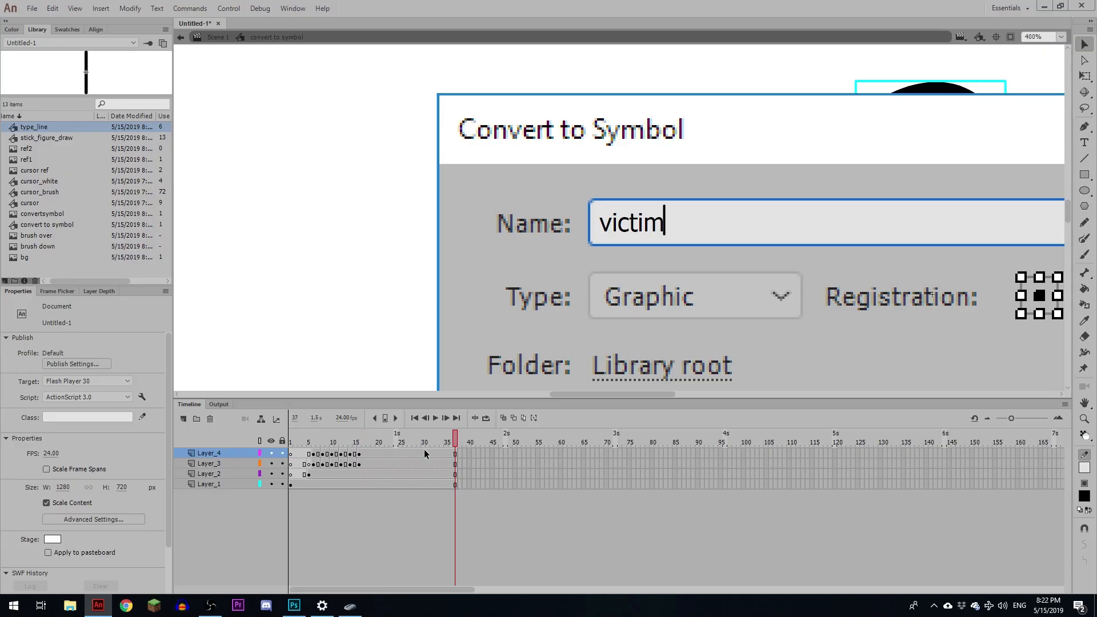
pyautogui.press('F5')
pyautogui.press('F5')
pyautogui.press('F5')
pyautogui.press('F5')
pyautogui.press('F5')
pyautogui.press('F5')
pyautogui.press('F5')
pyautogui.press('F5')
pyautogui.press('F5')
pyautogui.press('F5')
pyautogui.press('F5')
pyautogui.press('F5')
pyautogui.press('F5')
pyautogui.press('F5')
pyautogui.press('F5')
pyautogui.press('F5')
pyautogui.press('F5')
# - Set the frame 16 type_line instance to Loop and play back the typing and blinking, ending back at frame 1
pyautogui.click(359, 454)
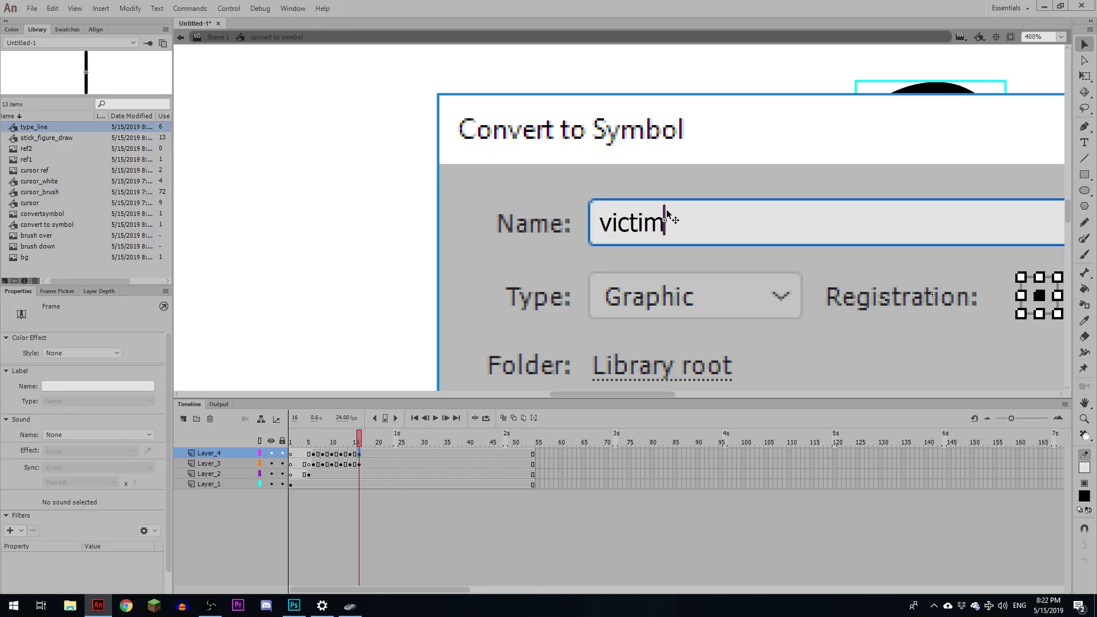
pyautogui.click(666, 211)
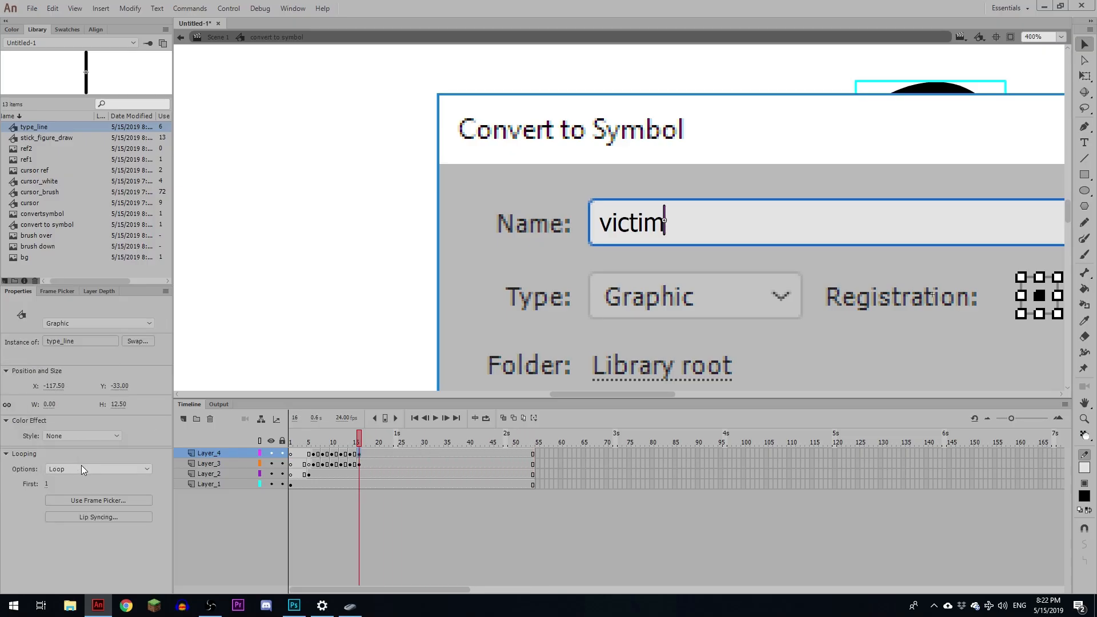
pyautogui.click(342, 438)
pyautogui.press('Return')
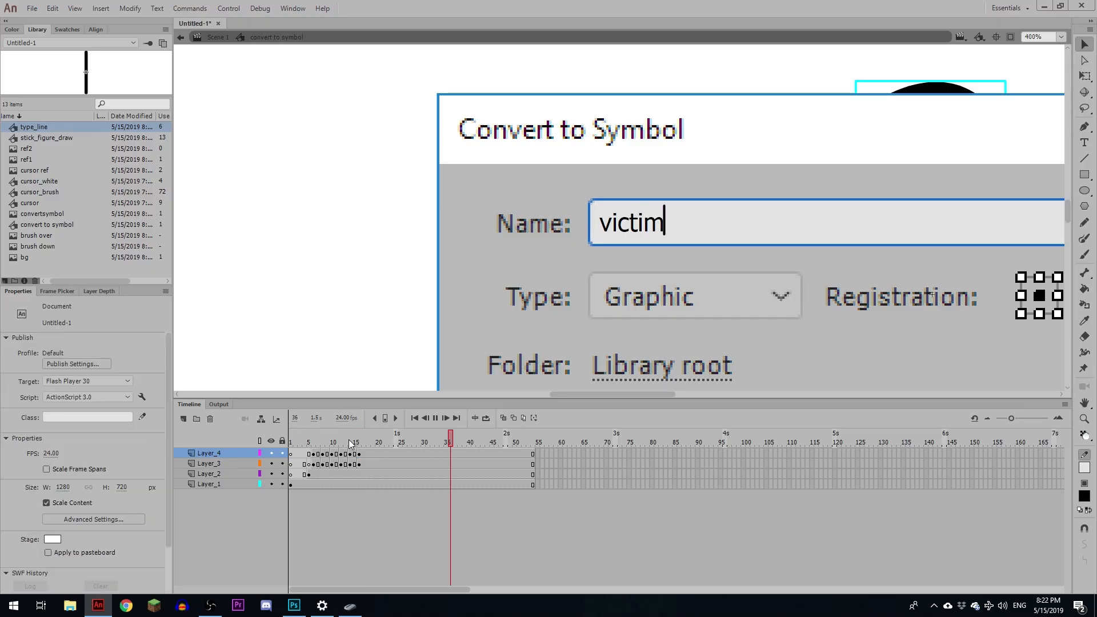
pyautogui.moveTo(308, 443); pyautogui.dragTo(260, 446)
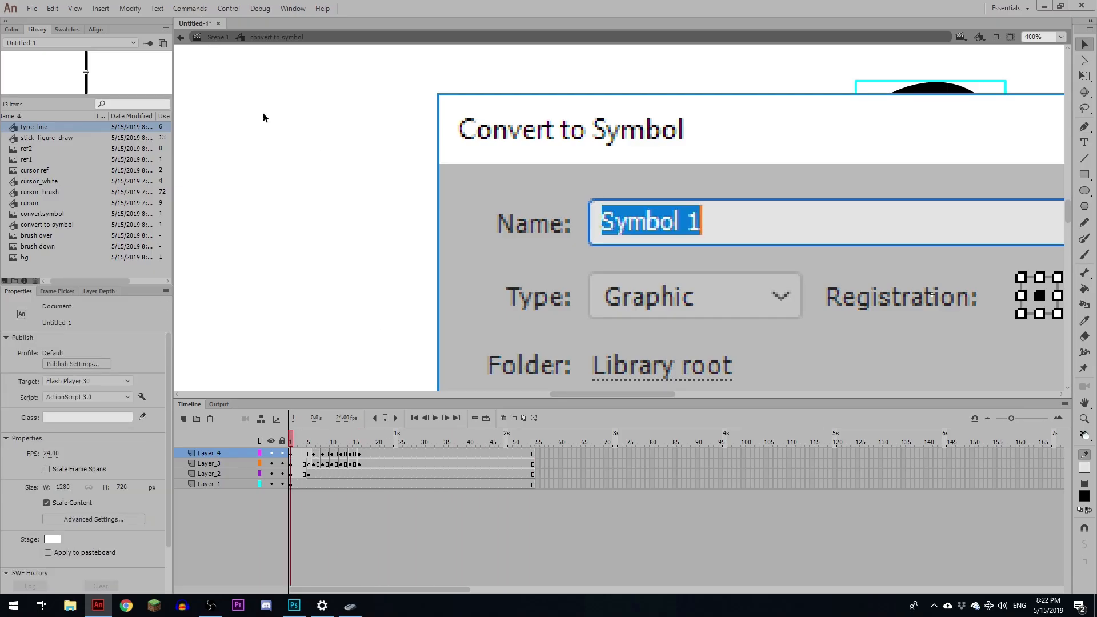
# - Open the real Convert to Symbol dialog, copy a screen capture of its hovered OK button, and cancel the dialog
pyautogui.moveTo(996, 268); pyautogui.dragTo(501, 321)
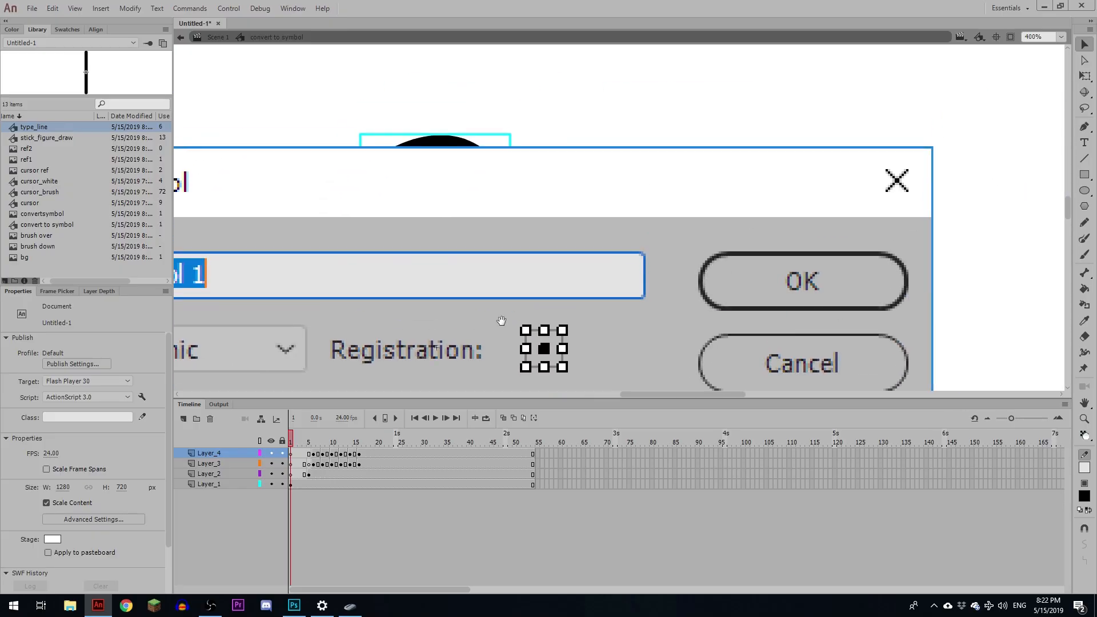
pyautogui.moveTo(830, 315); pyautogui.dragTo(666, 235)
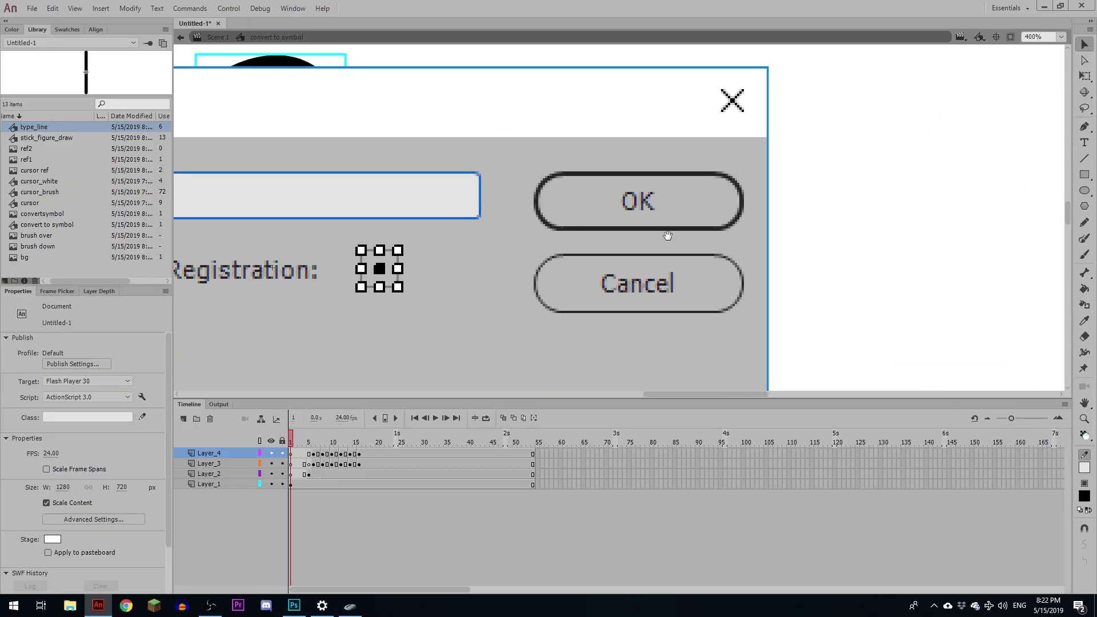
pyautogui.click(396, 453)
pyautogui.press('F8')
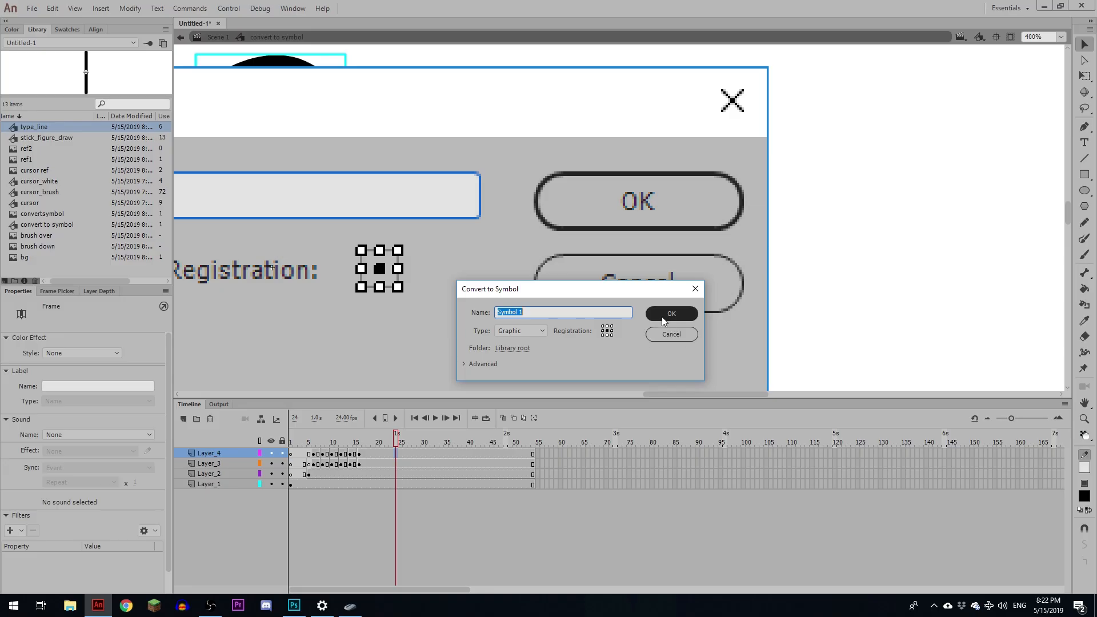
pyautogui.press('Print')
pyautogui.moveTo(640, 301); pyautogui.dragTo(702, 325)
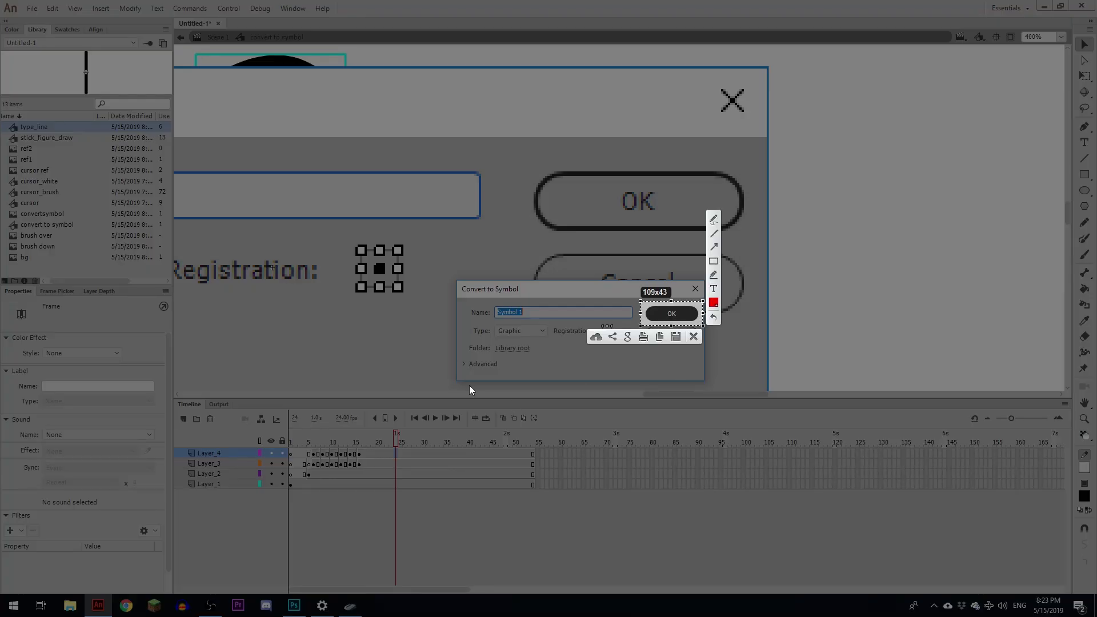
pyautogui.hotkey('ctrl', 'c')
pyautogui.click(671, 335)
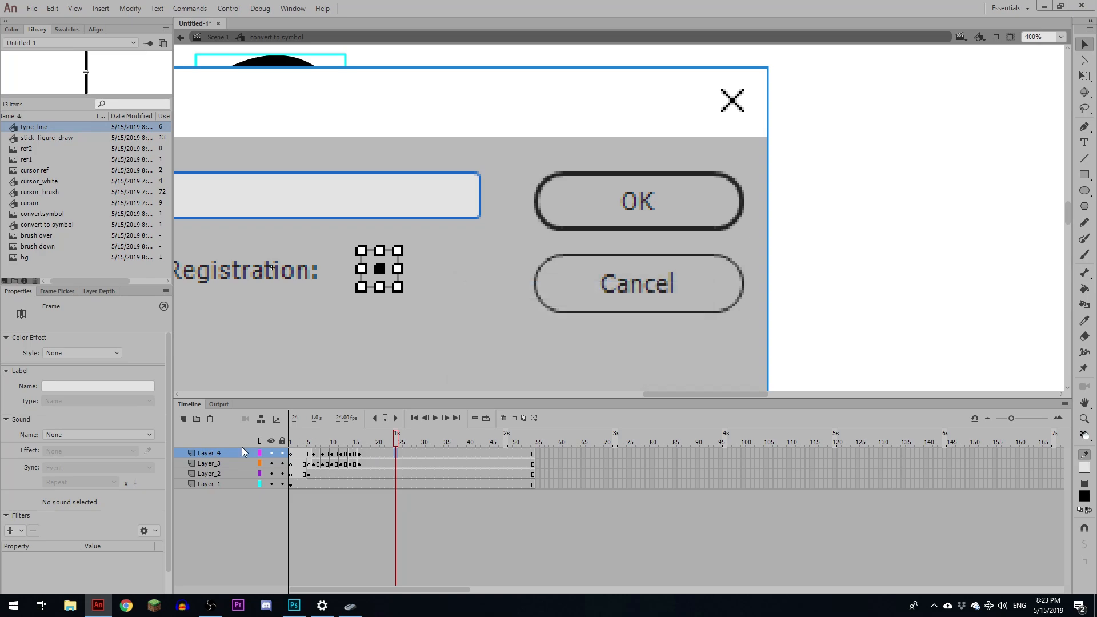
# - Add a new layer above Layer_4 and paste the hovered OK button capture into a blank keyframe at frame 30
pyautogui.click(216, 453)
pyautogui.click(184, 419)
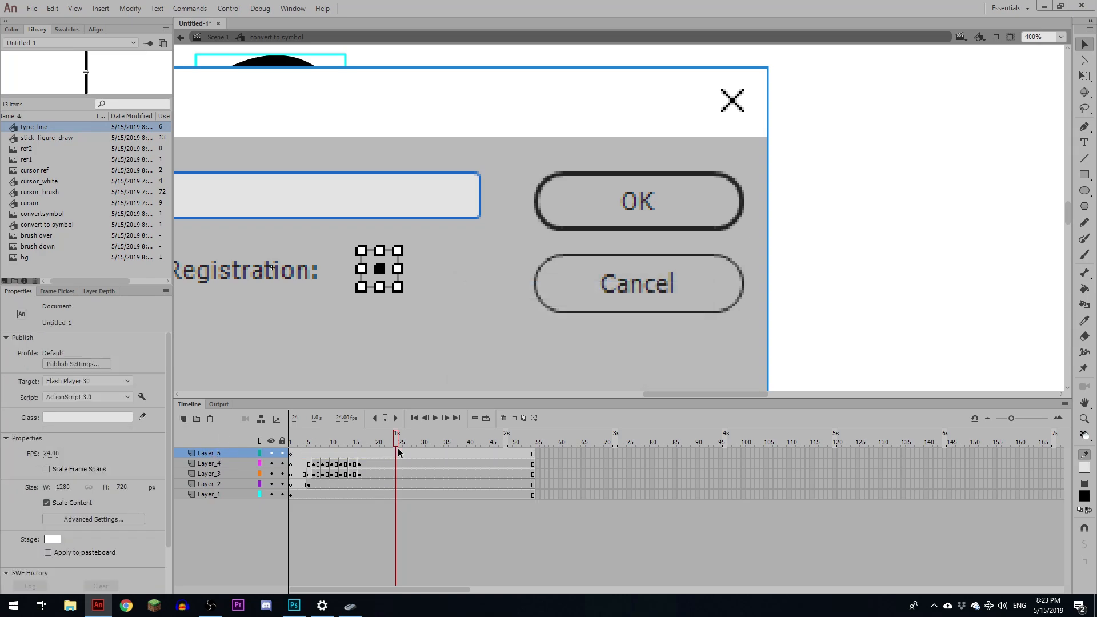
pyautogui.click(374, 453)
pyautogui.click(423, 454)
pyautogui.press('F7')
pyautogui.hotkey('ctrl', 'v')
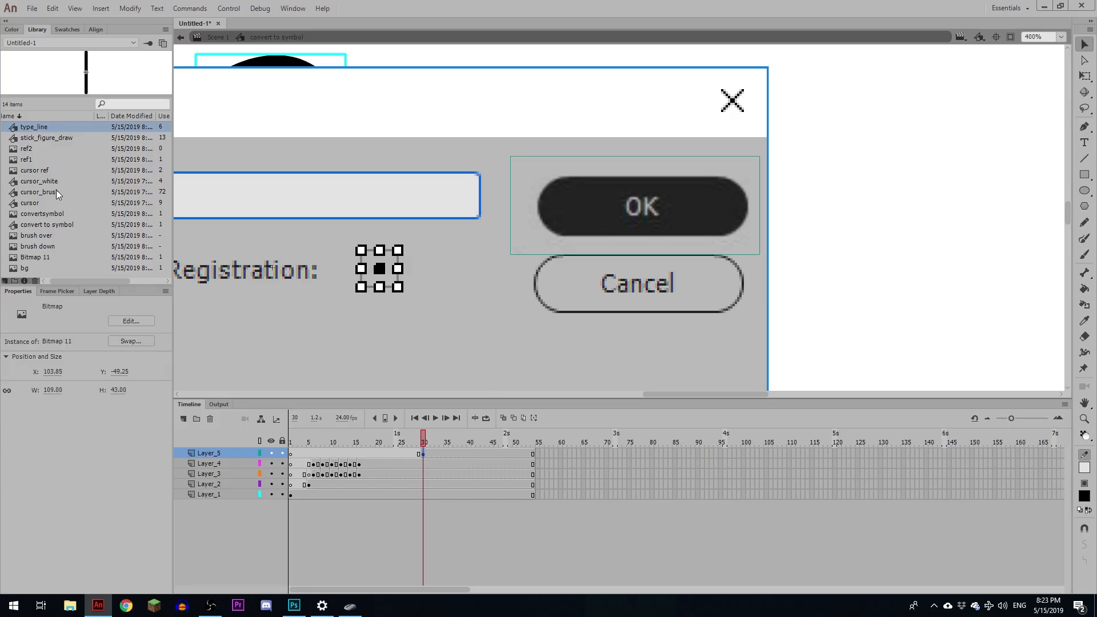
# - Rename the pasted OK button bitmap as ok over, turn off smoothing and set its compression to Lossless (PNG/GIF)
pyautogui.write('ok over')
pyautogui.press('Return')
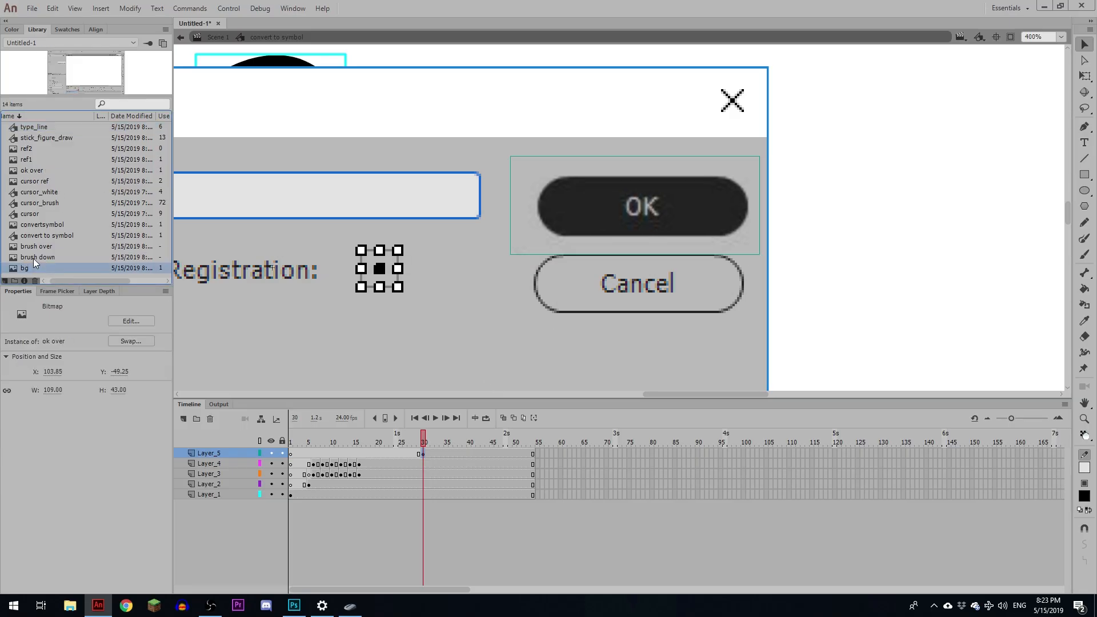
pyautogui.rightClick(29, 171)
pyautogui.click(62, 313)
pyautogui.click(486, 281)
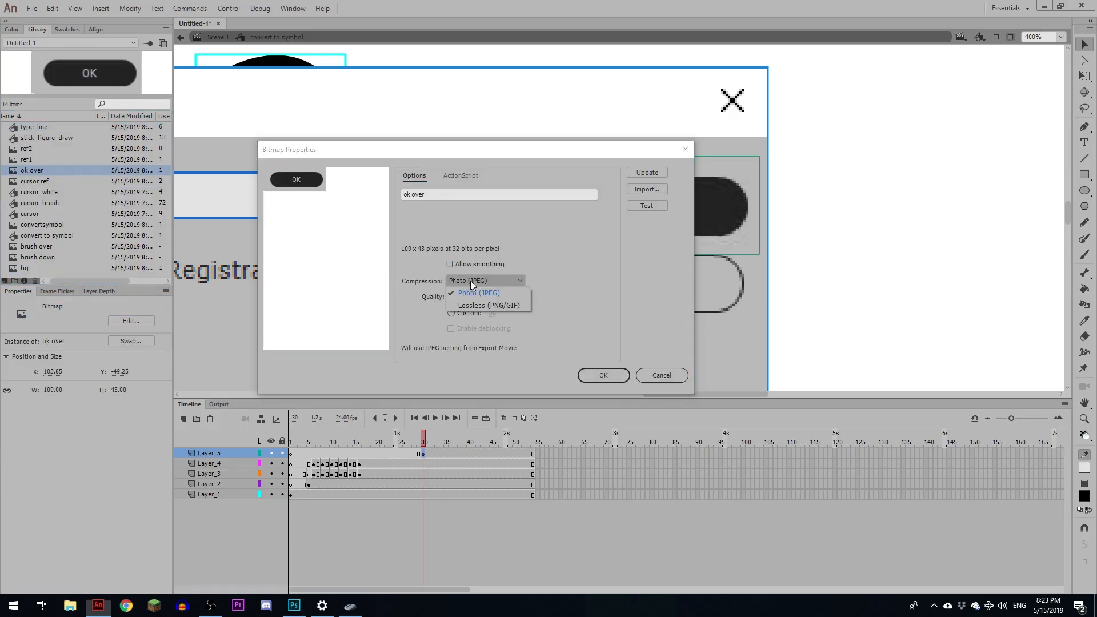
pyautogui.click(474, 298)
pyautogui.click(605, 377)
# - Align the ok over bitmap with the original OK button at X 102.10, Y -51.50, toggling Layer_5's visibility to compare
pyautogui.moveTo(673, 221); pyautogui.dragTo(661, 215)
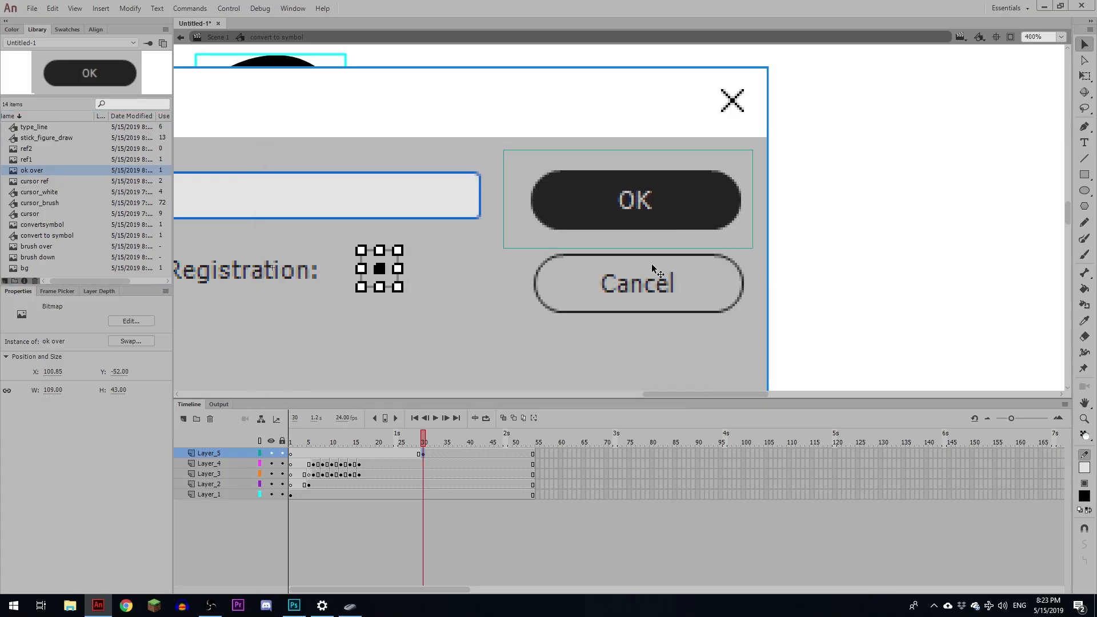
pyautogui.click(272, 453)
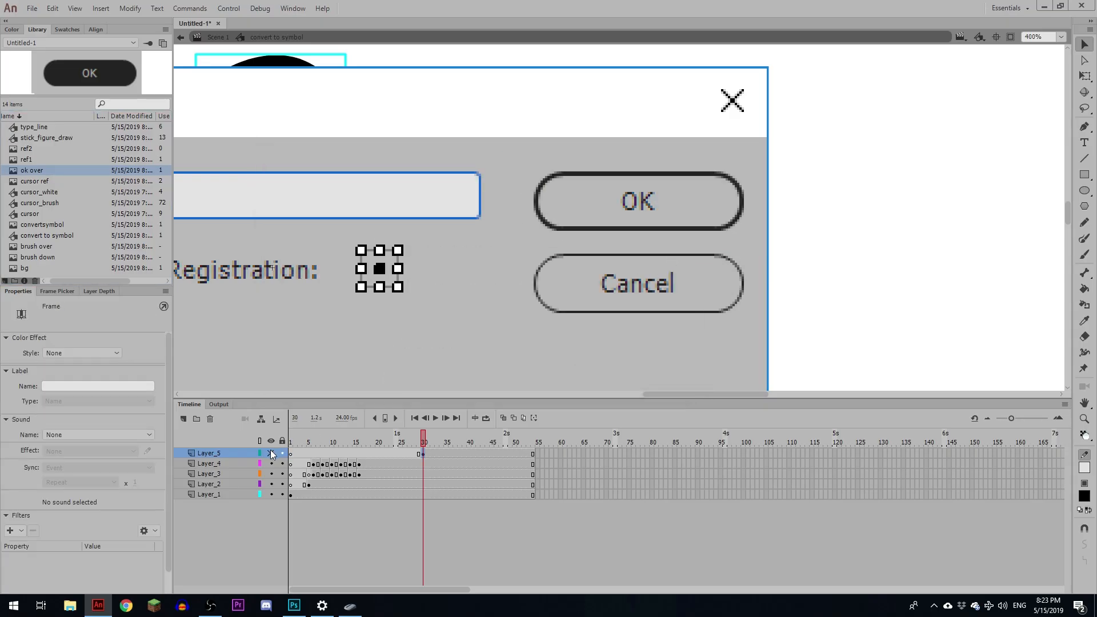
pyautogui.click(271, 453)
pyautogui.click(271, 453)
pyautogui.click(272, 453)
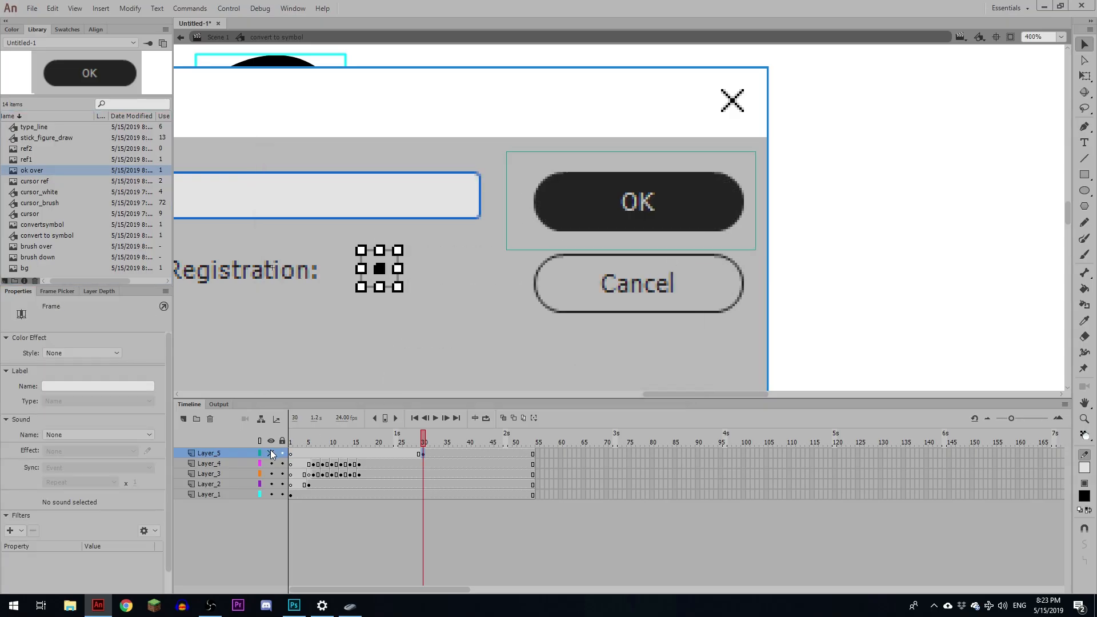
pyautogui.click(271, 453)
pyautogui.click(271, 453)
pyautogui.click(272, 453)
pyautogui.click(272, 454)
pyautogui.click(271, 453)
pyautogui.click(271, 453)
pyautogui.click(601, 231)
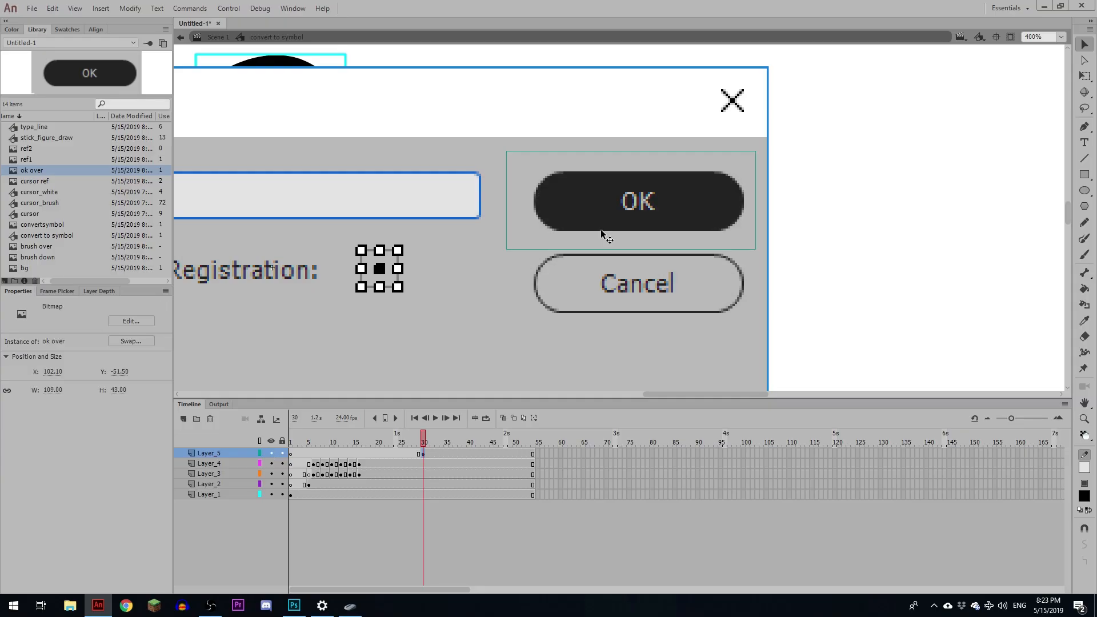
# - Open the Convert to Symbol dialog again, copy a screen capture of its pressed OK button, and cancel the dialog
pyautogui.press('F8')
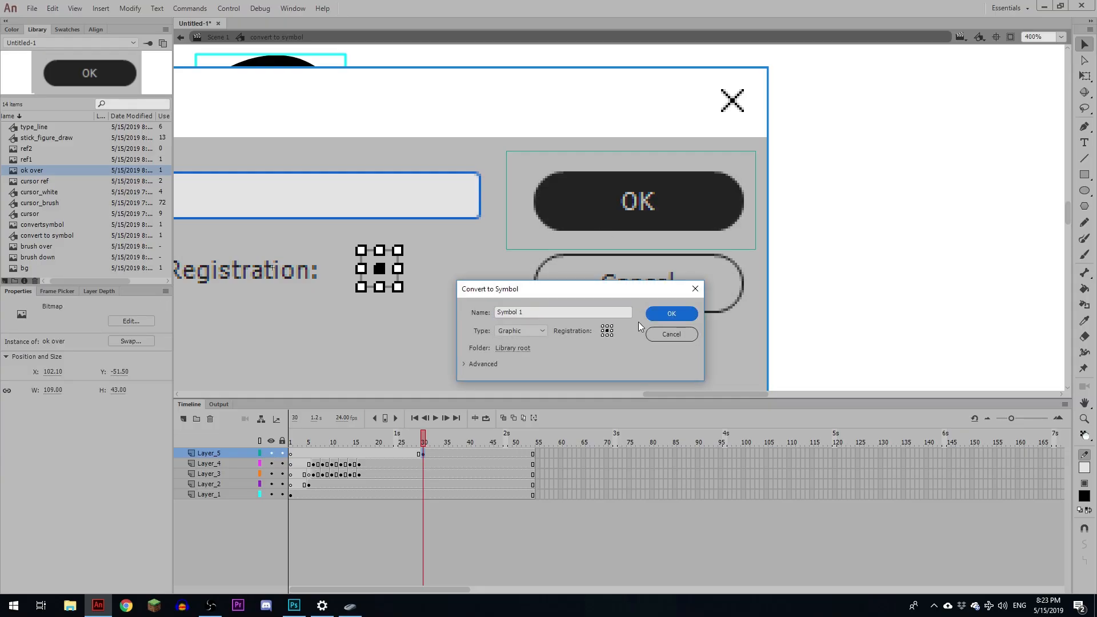
pyautogui.press('Print')
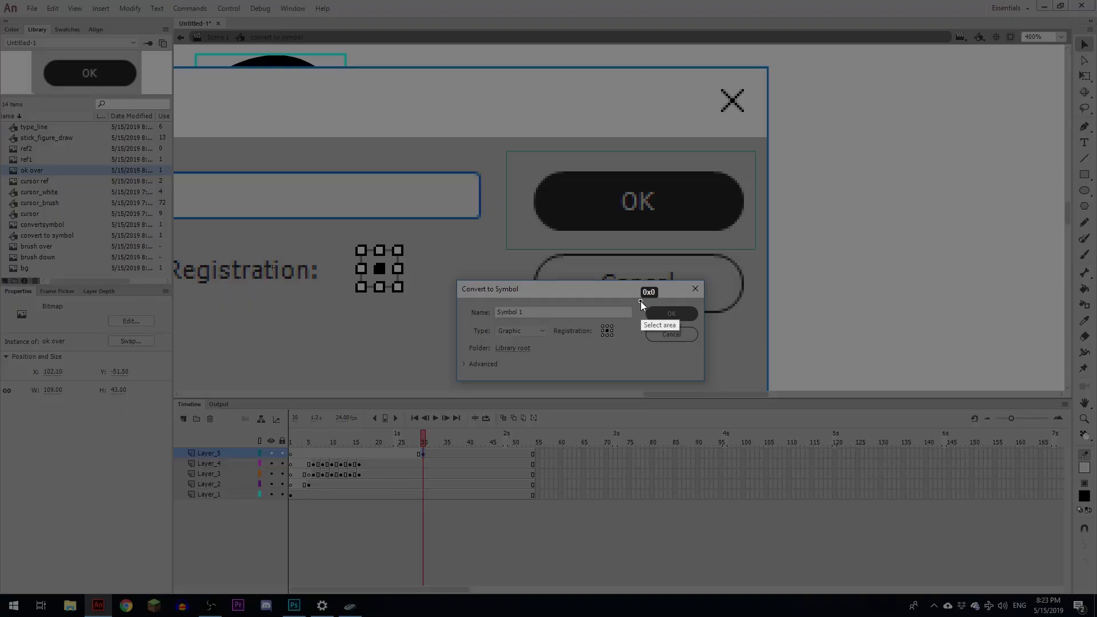
pyautogui.moveTo(640, 301); pyautogui.dragTo(701, 325)
pyautogui.click(692, 335)
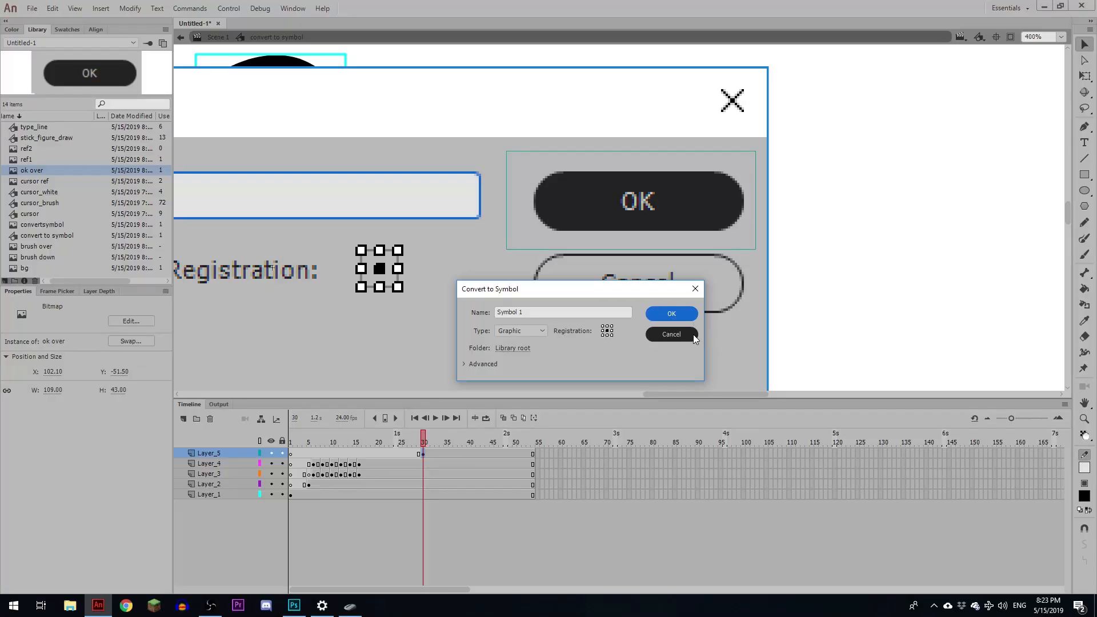
pyautogui.click(692, 336)
# - Insert a blank keyframe at frame 37 of Layer_5 and paste the pressed OK button capture there
pyautogui.moveTo(406, 440); pyautogui.dragTo(454, 445)
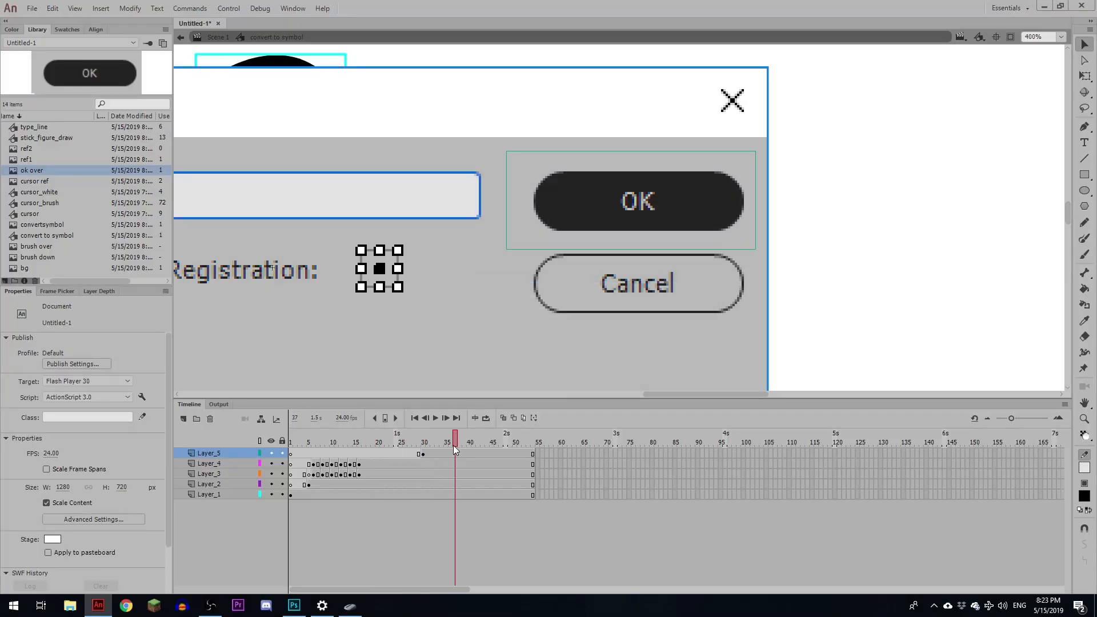
pyautogui.click(454, 453)
pyautogui.press('F7')
pyautogui.hotkey('ctrl', 'v')
# - Move the pressed OK bitmap over the original OK button, toggling Layer_5's visibility to compare their positions
pyautogui.moveTo(606, 244); pyautogui.dragTo(616, 224)
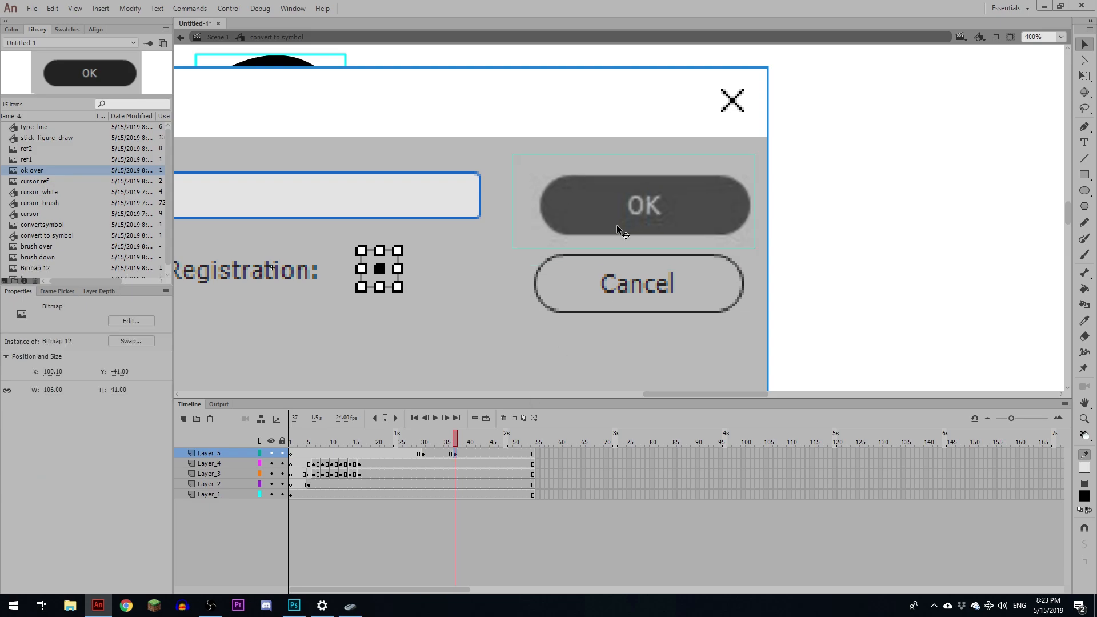
pyautogui.press('Up')
pyautogui.press('Left')
pyautogui.click(271, 453)
pyautogui.click(272, 453)
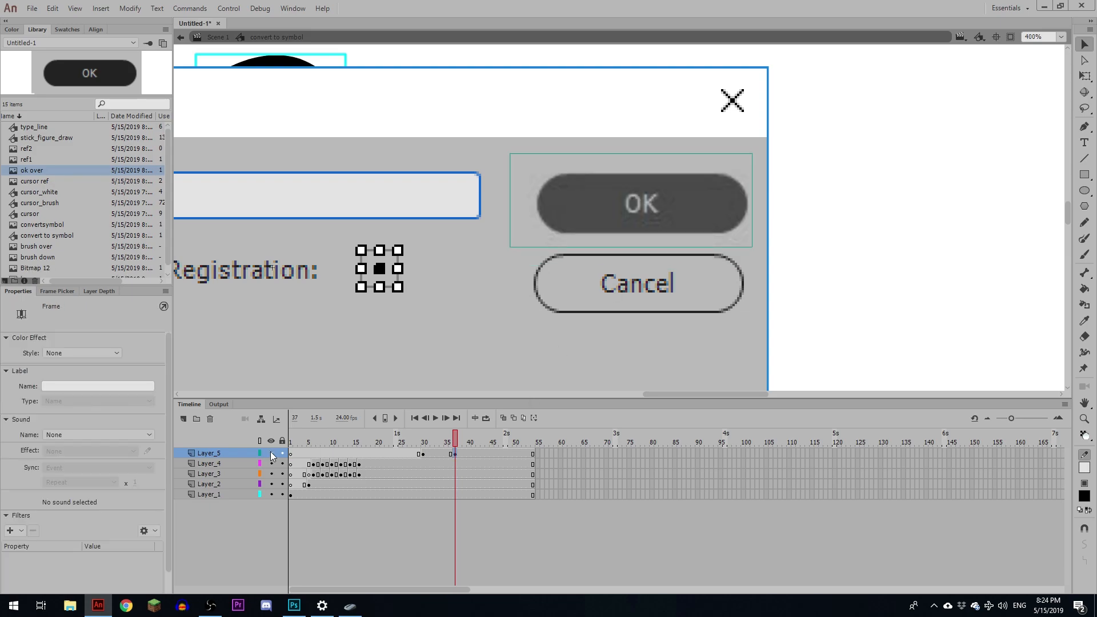
pyautogui.click(271, 453)
pyautogui.click(272, 453)
pyautogui.click(271, 453)
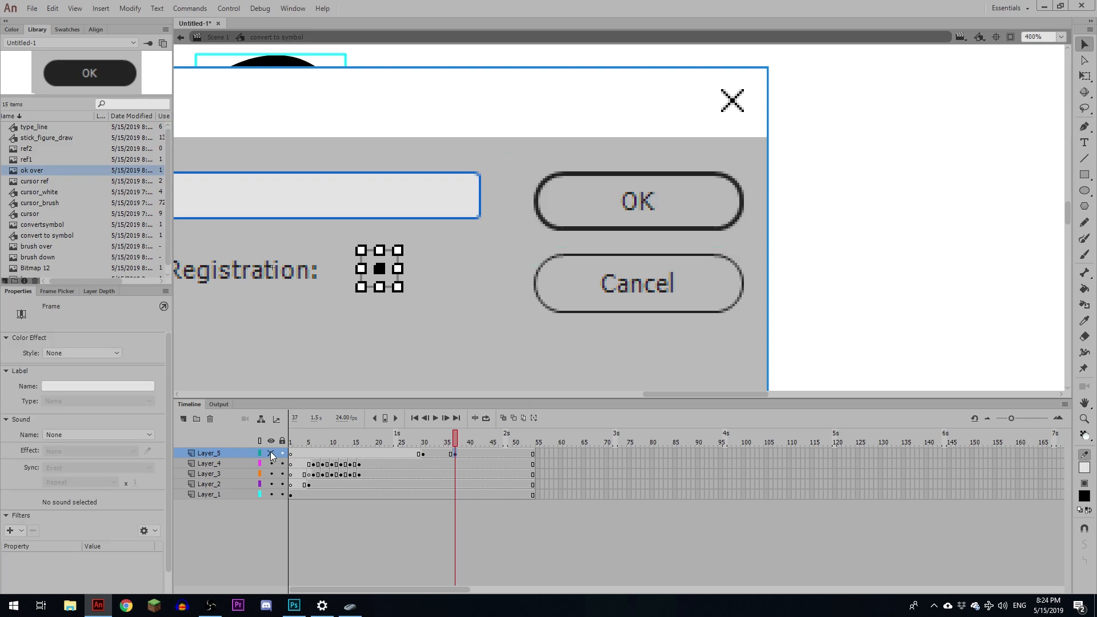
pyautogui.click(272, 453)
pyautogui.click(271, 453)
# - Rename the Bitmap 12 library item as ok down and set its compression to Lossless (PNG/GIF)
pyautogui.scroll(-1, 52, 216)
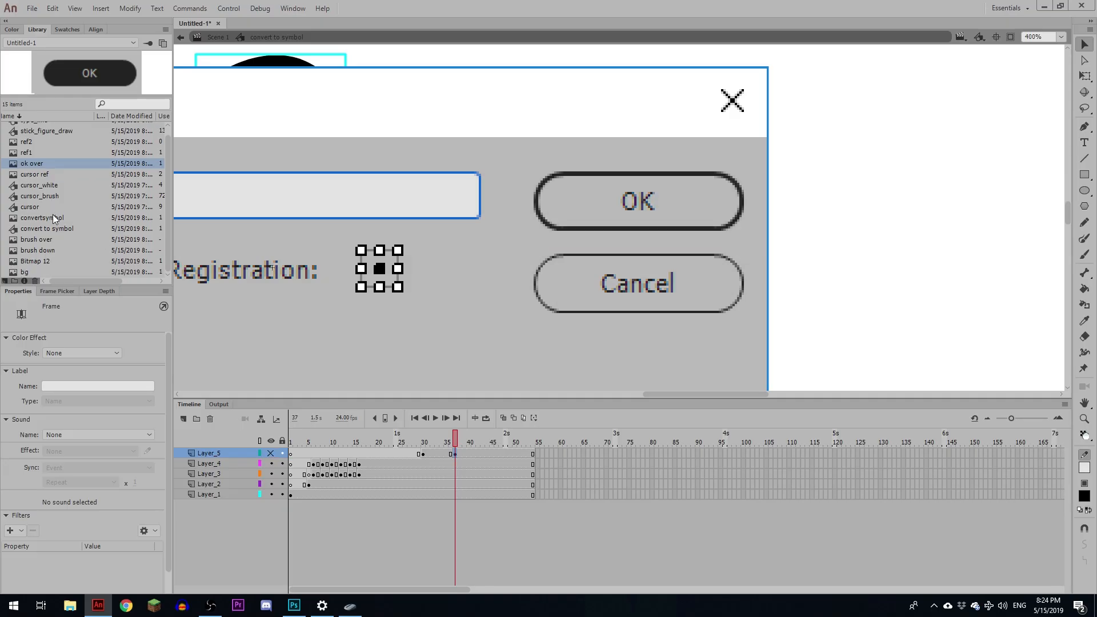
pyautogui.doubleClick(39, 261)
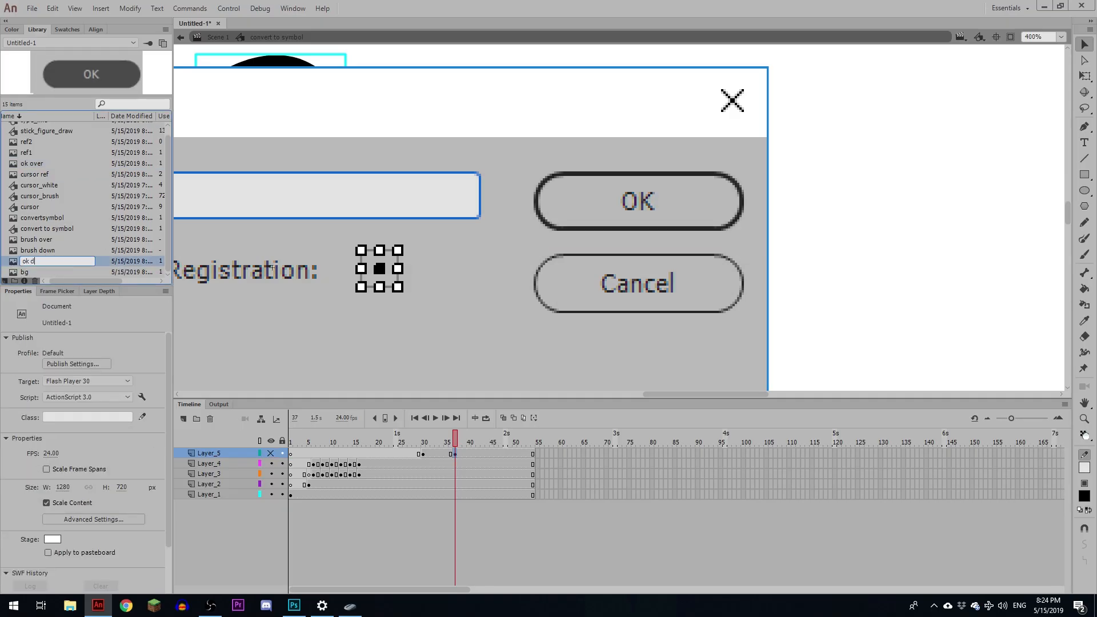
pyautogui.write('ok down')
pyautogui.press('Return')
pyautogui.rightClick(30, 174)
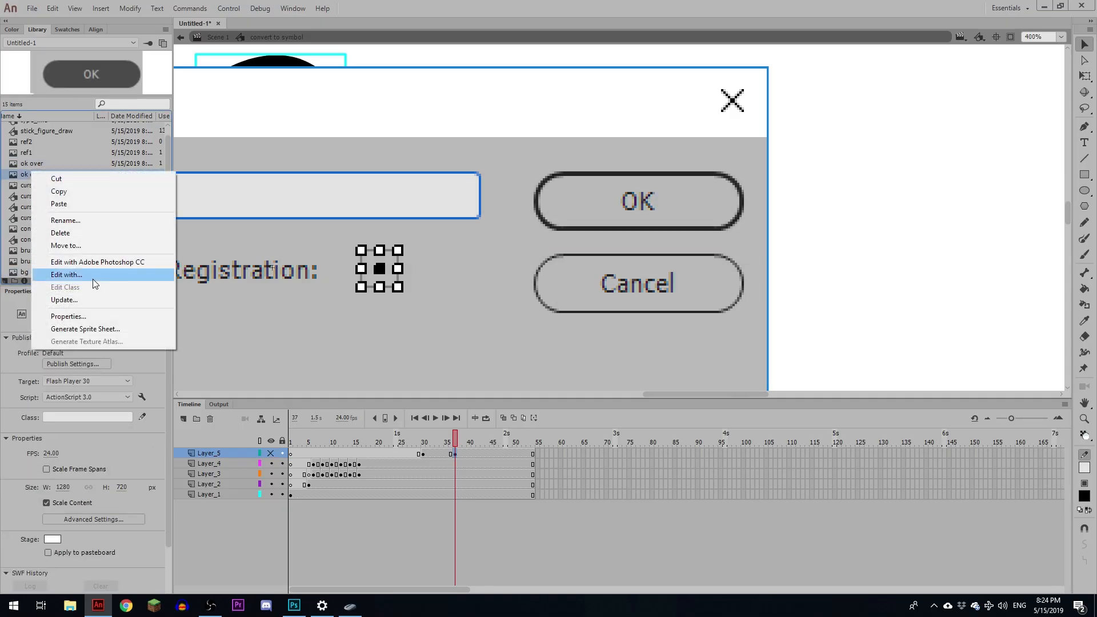
pyautogui.click(93, 316)
pyautogui.click(486, 280)
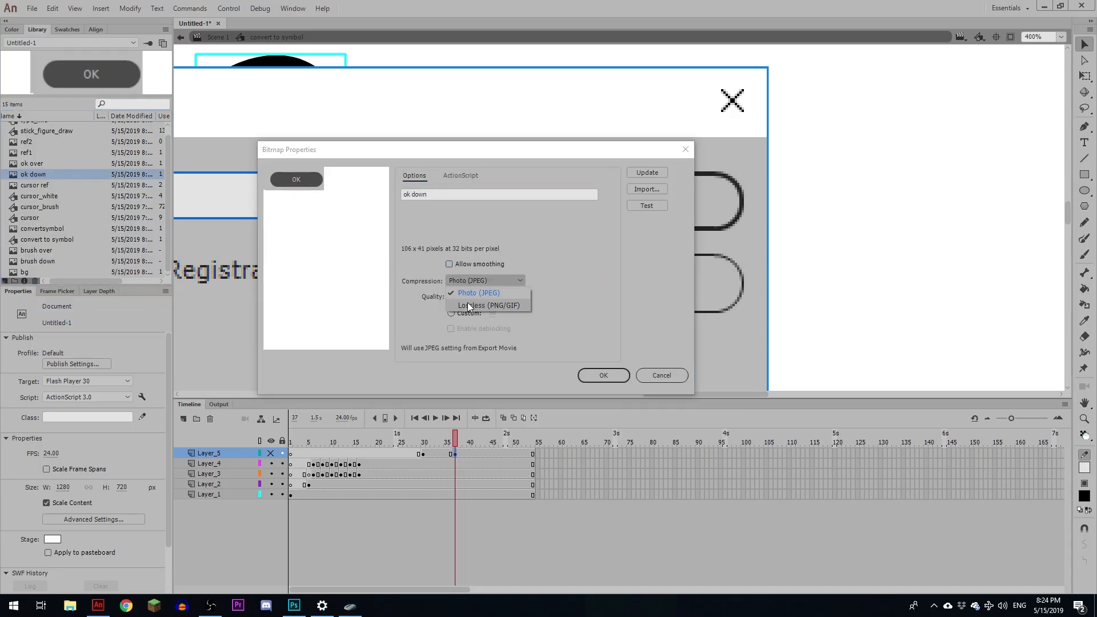
pyautogui.click(474, 304)
pyautogui.click(604, 376)
# - Make Layer_5 visible again, check the remaining frames up to frame 54, and return to Scene 1
pyautogui.click(271, 455)
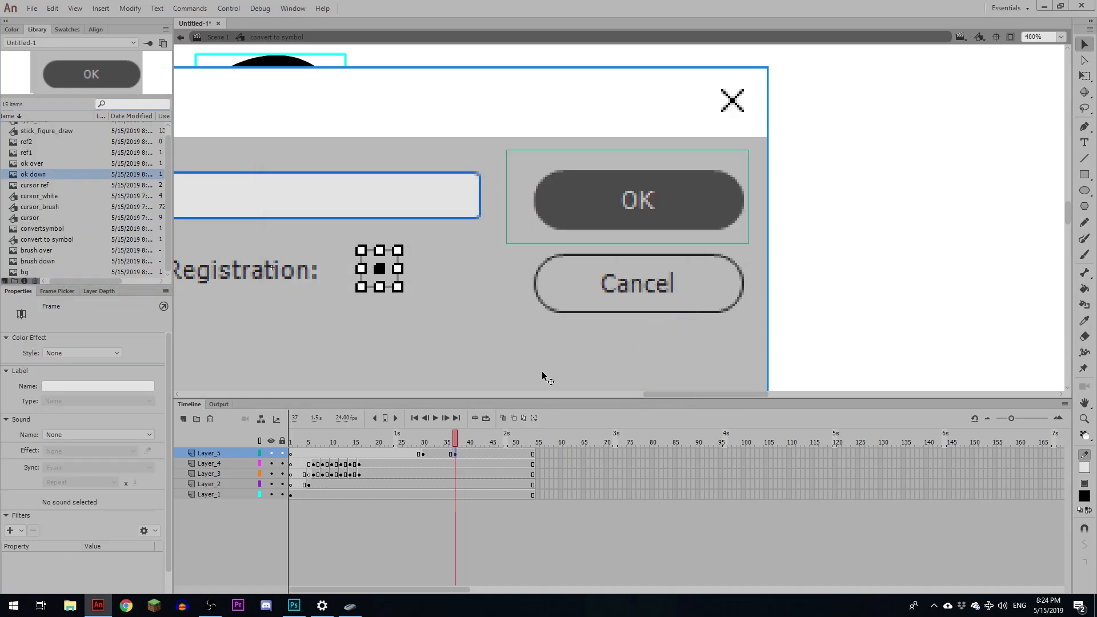
pyautogui.moveTo(448, 443); pyautogui.dragTo(551, 406)
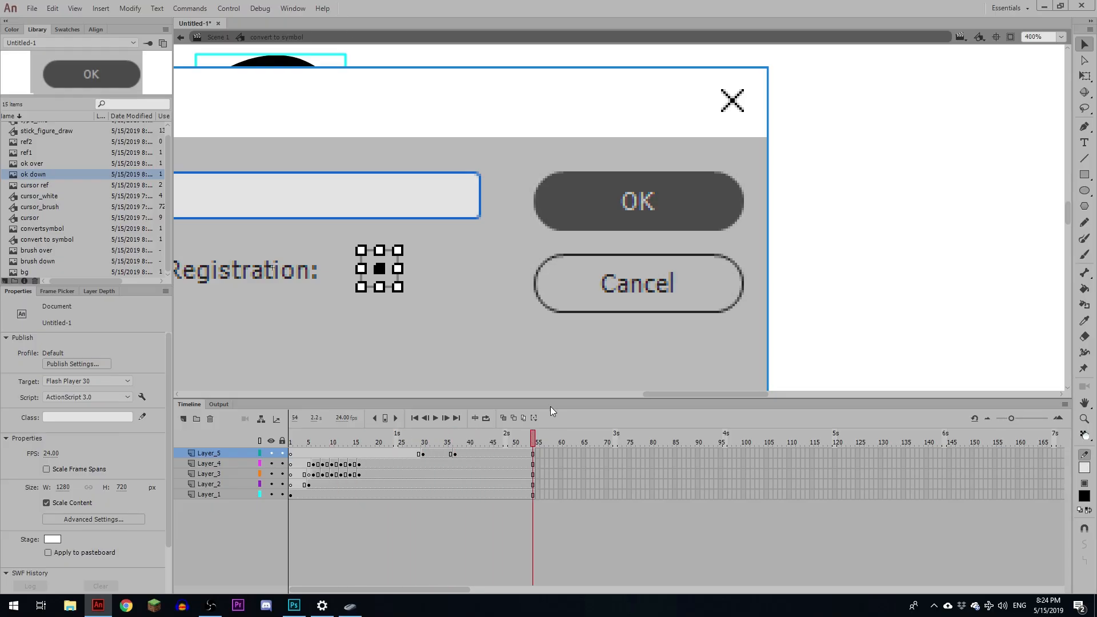
pyautogui.click(197, 38)
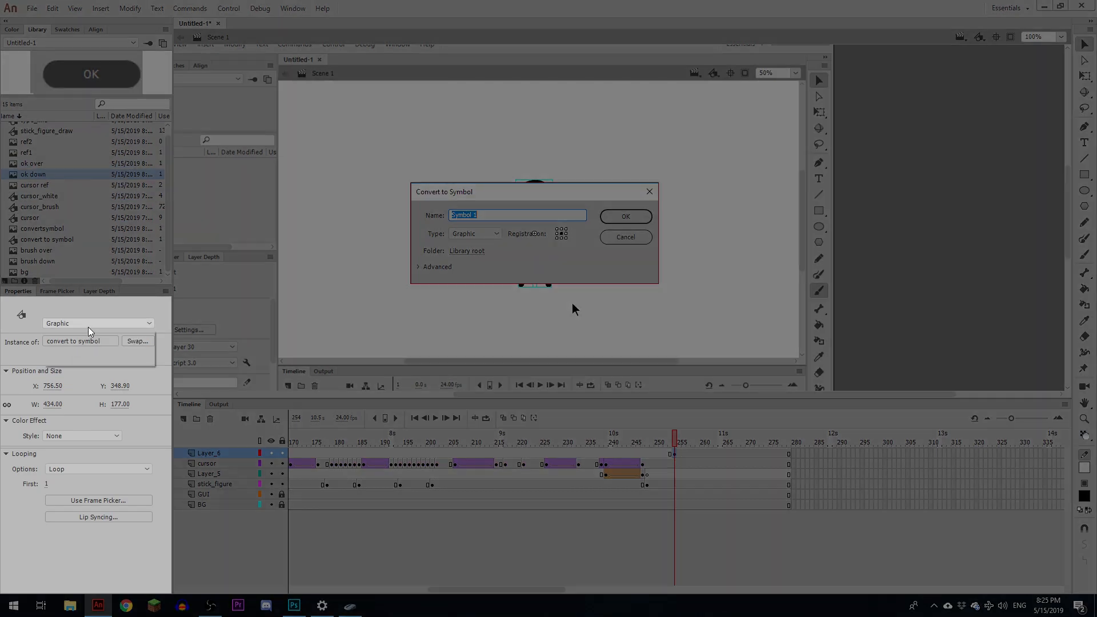
# - Change the convert to symbol instance at frame 254 to a Movie Clip and add a Drop Shadow filter
pyautogui.click(71, 335)
pyautogui.scroll(-2, 164, 481)
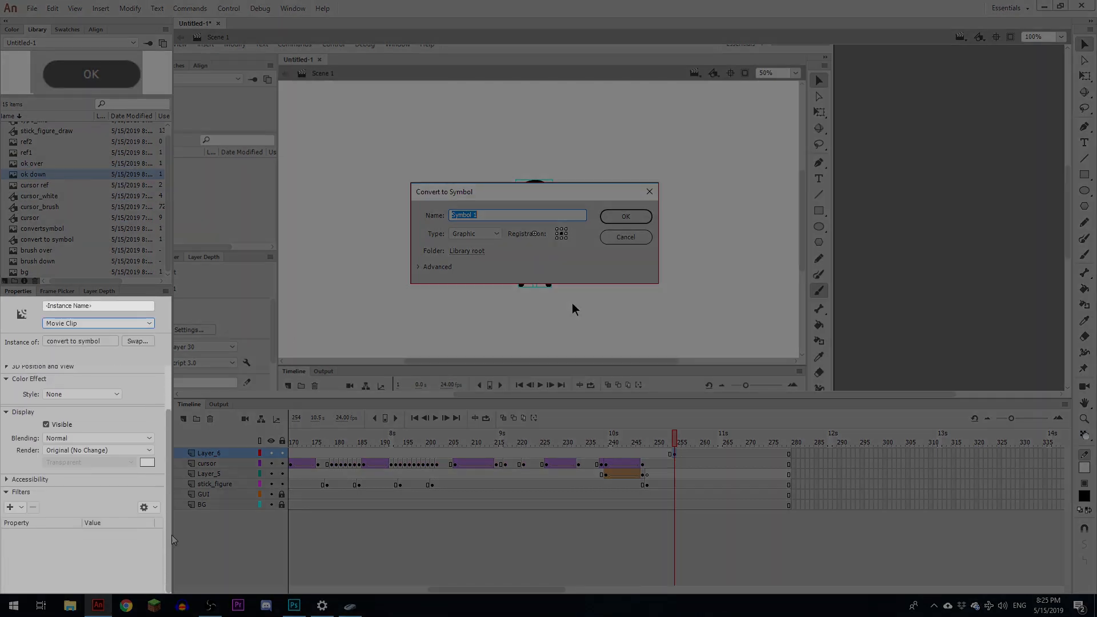
pyautogui.click(10, 507)
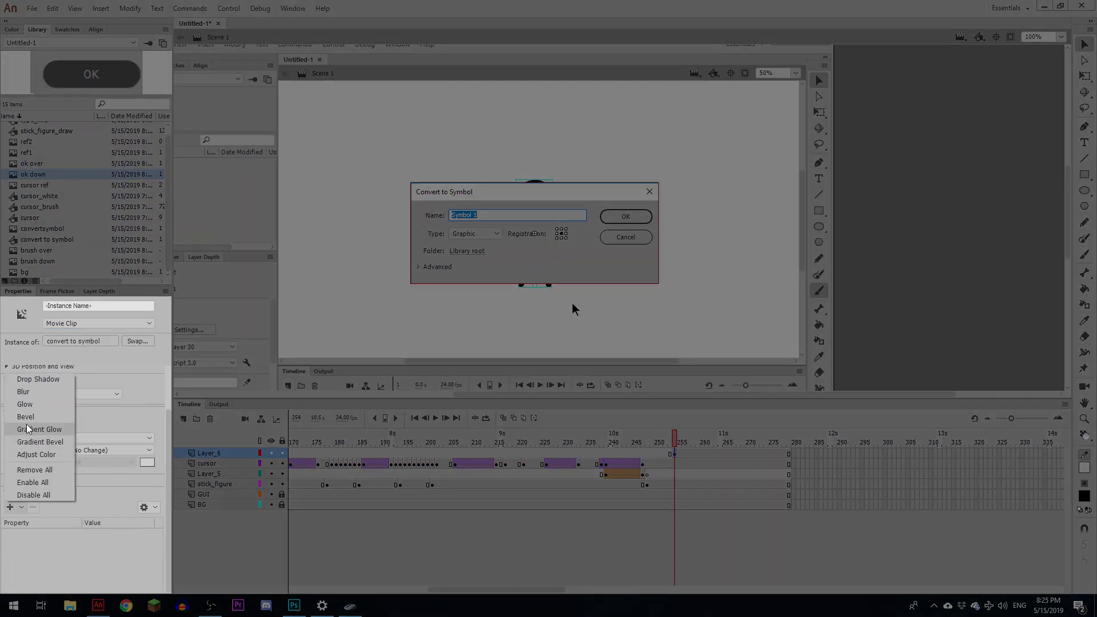
pyautogui.click(38, 379)
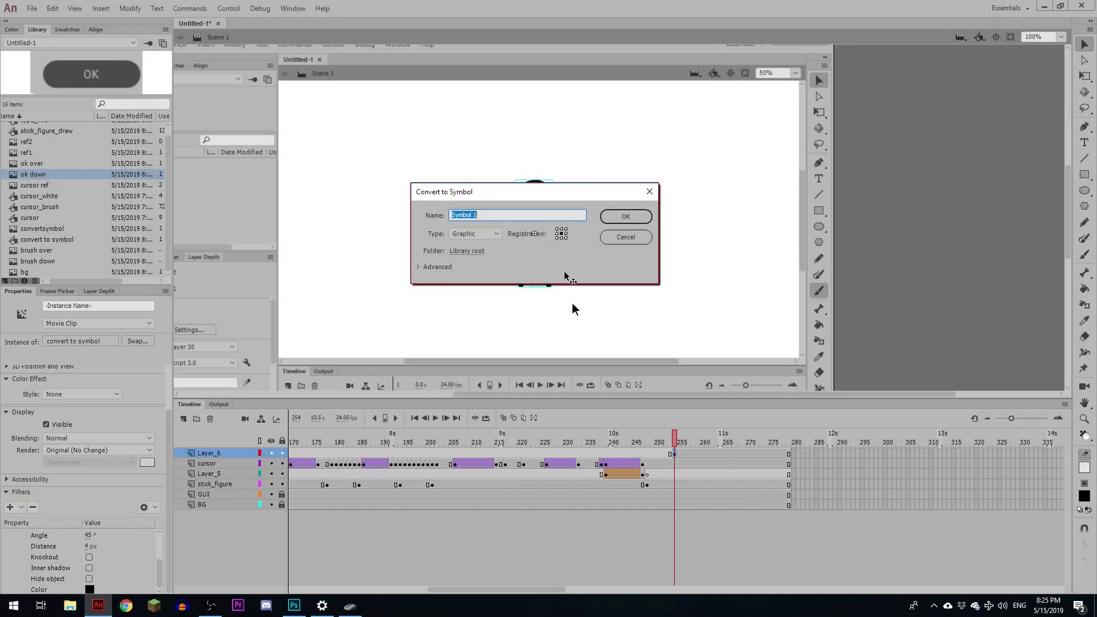
# - Open the real Convert to Symbol dialog to compare its shadow with the recreated one, and cancel it
pyautogui.press('F8')
pyautogui.moveTo(613, 291); pyautogui.dragTo(504, 129)
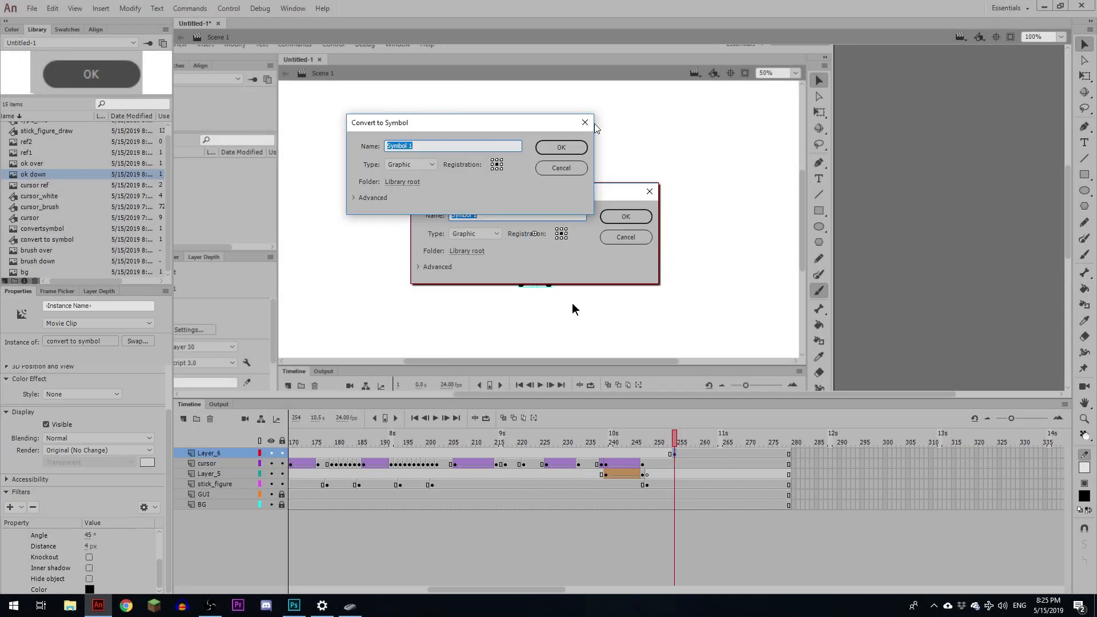
pyautogui.click(568, 170)
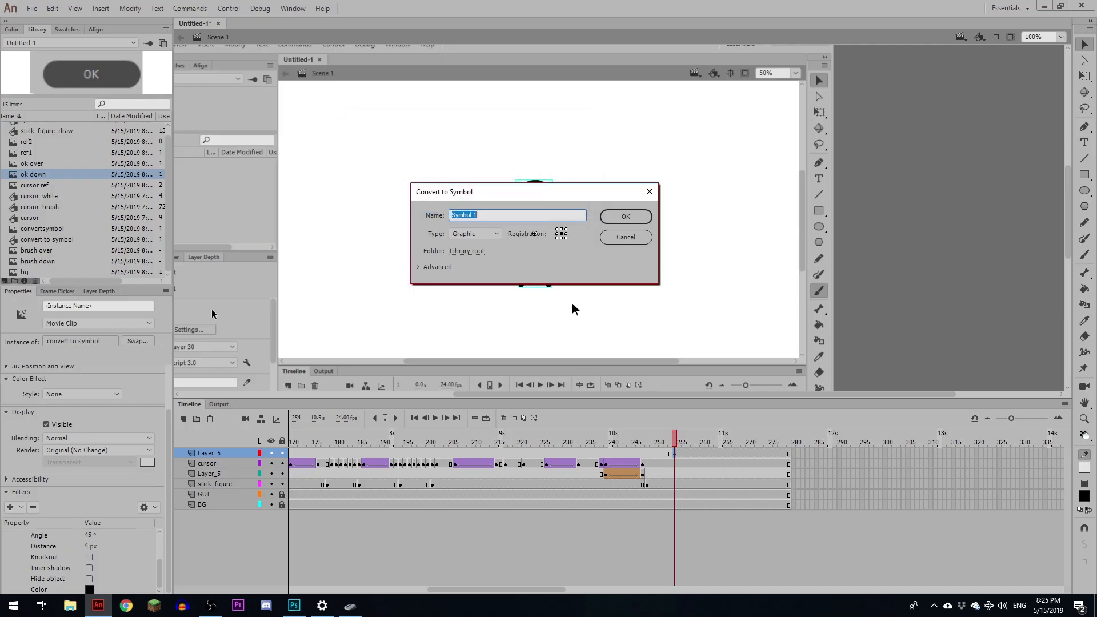
# - Set the drop shadow to 30 px blur in X and Y, 46% strength, and High quality
pyautogui.moveTo(160, 568); pyautogui.dragTo(160, 542)
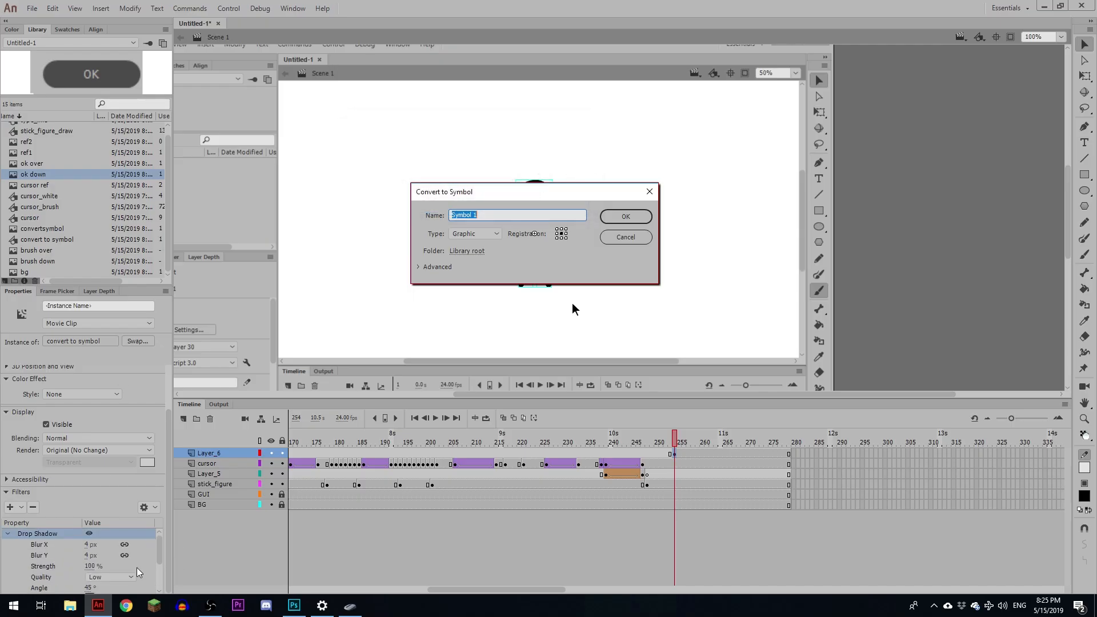
pyautogui.click(133, 576)
pyautogui.click(128, 567)
pyautogui.moveTo(92, 545); pyautogui.dragTo(65, 572)
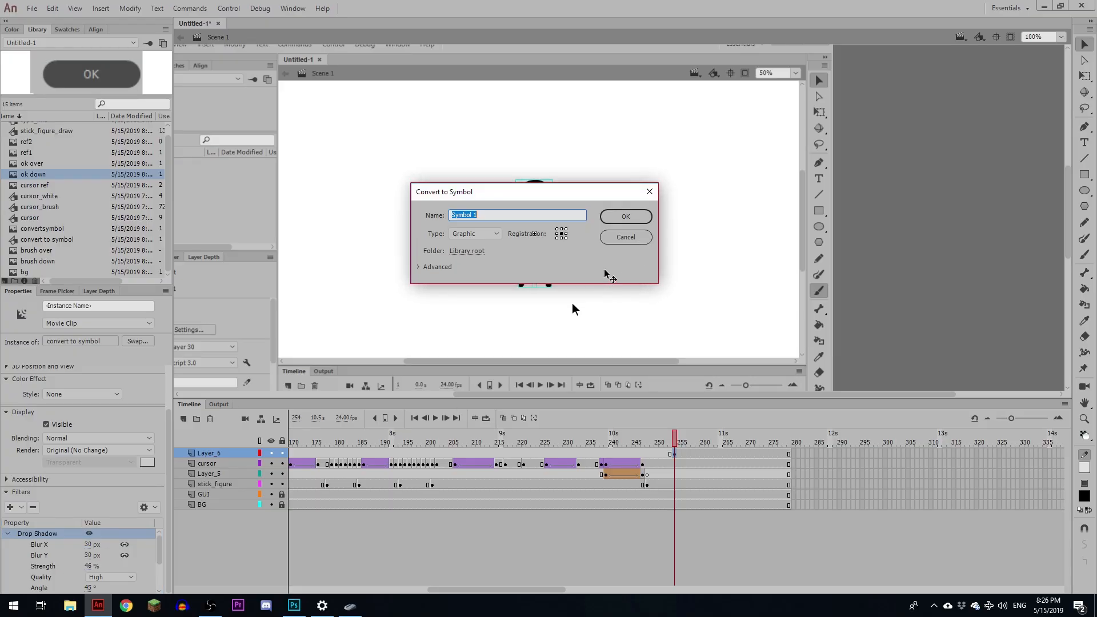
# - Insert a keyframe at frame 255 of Layer_6 and convert the frame 254 dialog instance to a bitmap
pyautogui.click(680, 454)
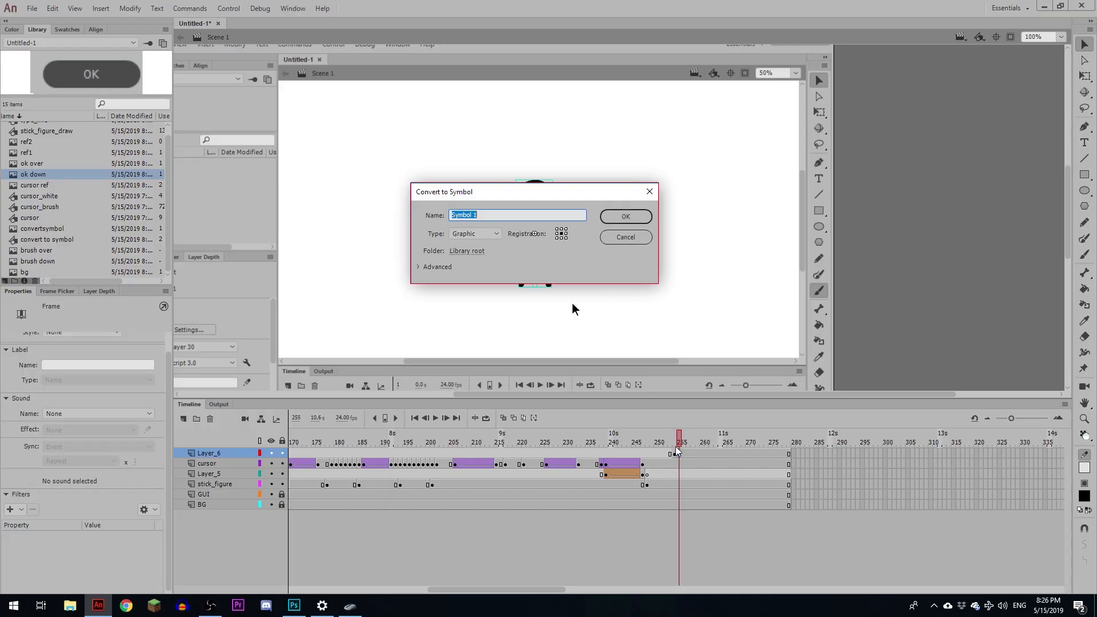
pyautogui.click(674, 455)
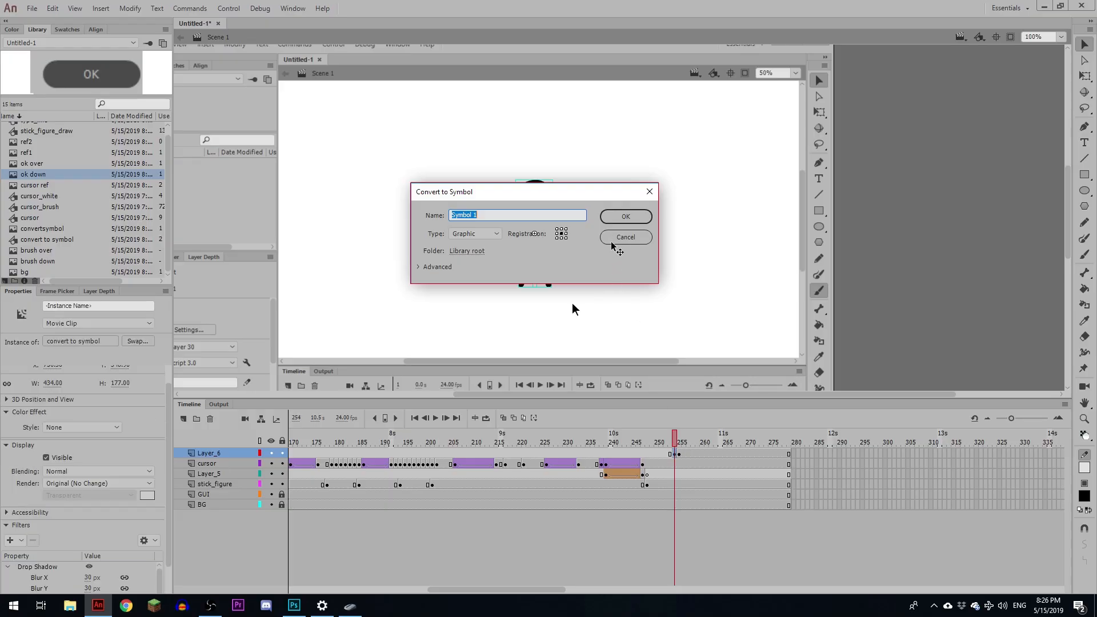
pyautogui.click(130, 8)
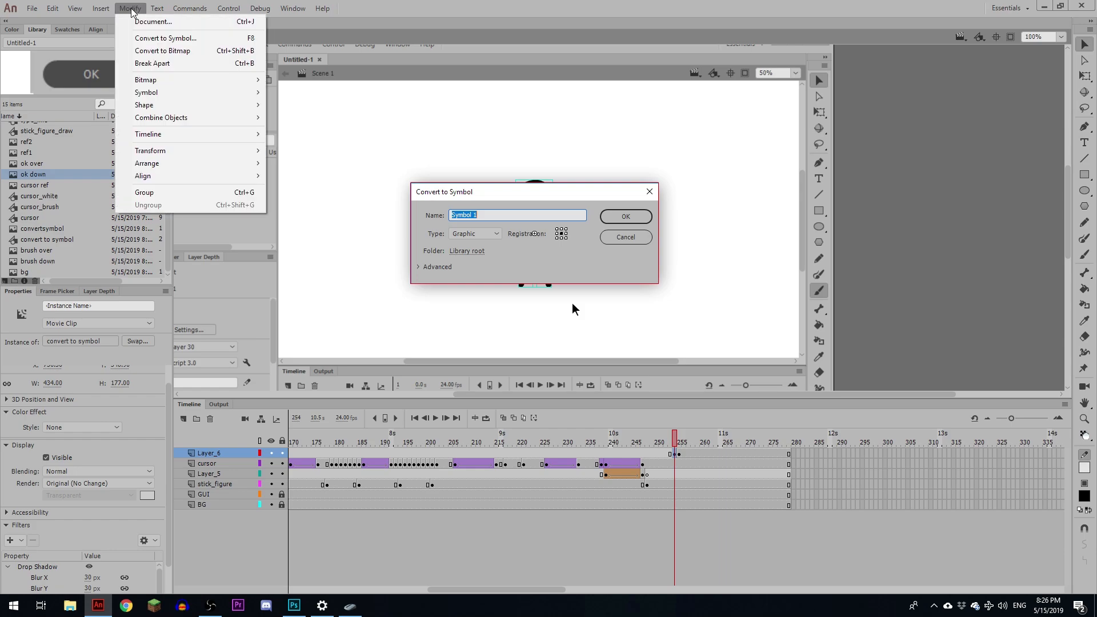
pyautogui.click(147, 51)
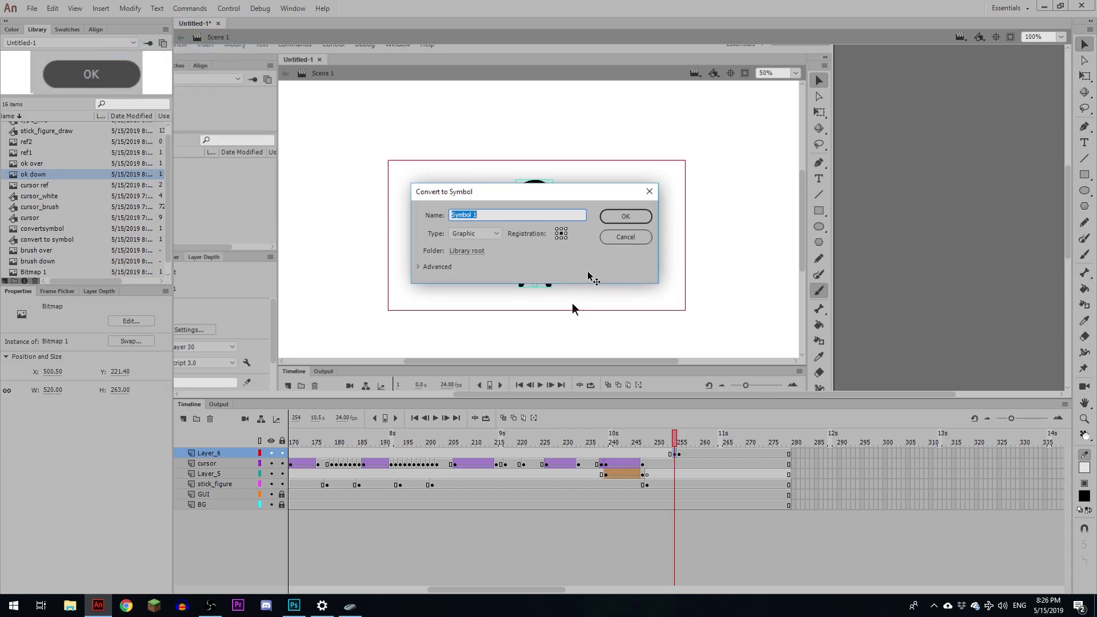
pyautogui.moveTo(636, 268); pyautogui.dragTo(681, 250)
pyautogui.hotkey('ctrl', 'z')
# - Insert seven frames across all layers after frame 254 so the bitmap holds through frame 261
pyautogui.click(677, 435)
pyautogui.press('F5')
pyautogui.press('F5')
pyautogui.press('F5')
pyautogui.press('F5')
pyautogui.press('F5')
pyautogui.press('F5')
pyautogui.press('F5')
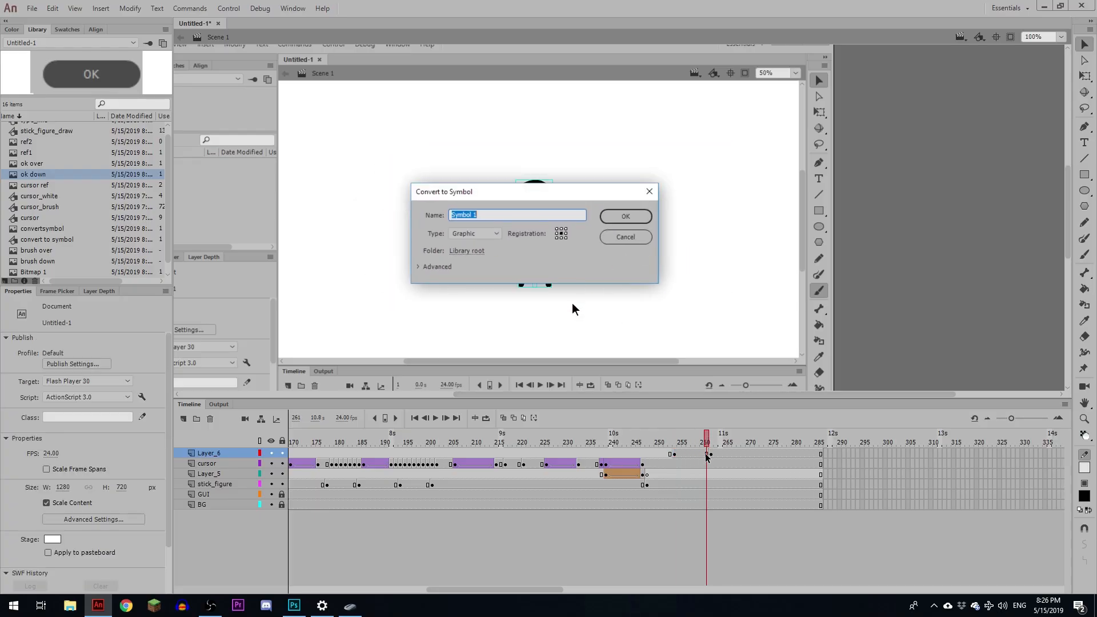
# - Convert the dialog bitmap into a graphic symbol named convert to symbol_fade
pyautogui.click(708, 454)
pyautogui.press('F8')
pyautogui.write('convert to symbol_fade')
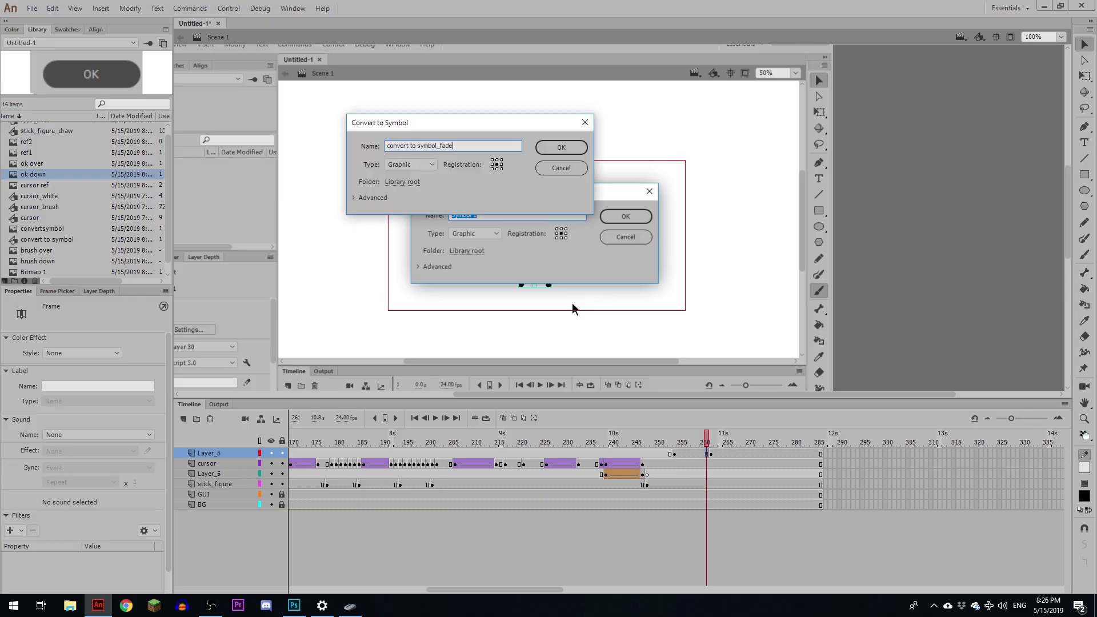
pyautogui.press('Return')
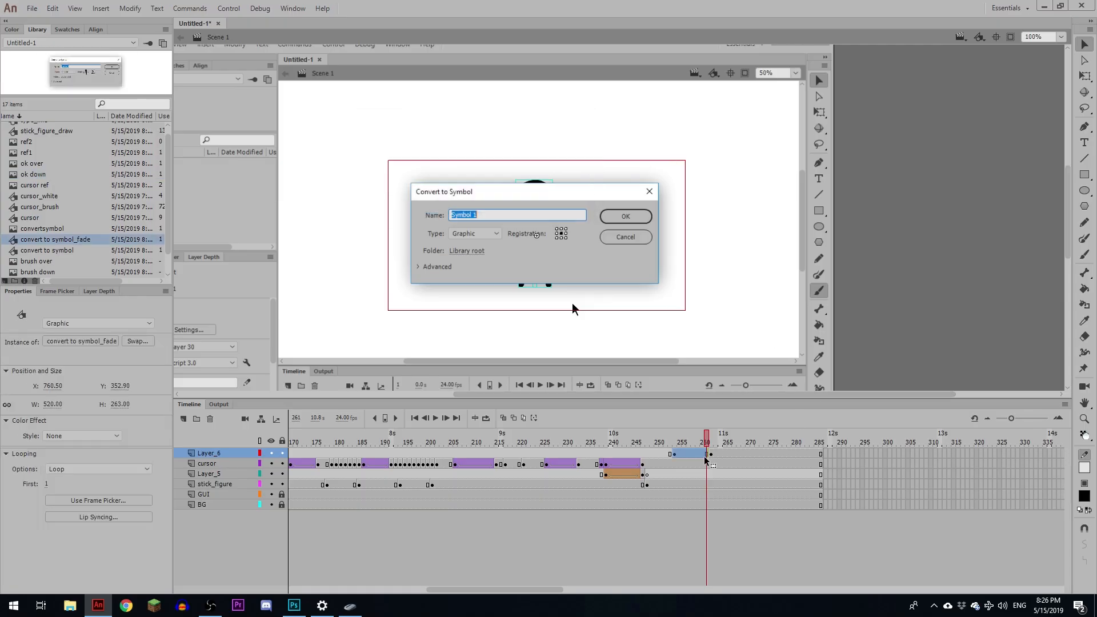
# - Insert a keyframe at frame 261 of Layer_6 and set the symbol's alpha to 0% at frame 254
pyautogui.press('F6')
pyautogui.click(675, 454)
pyautogui.click(636, 288)
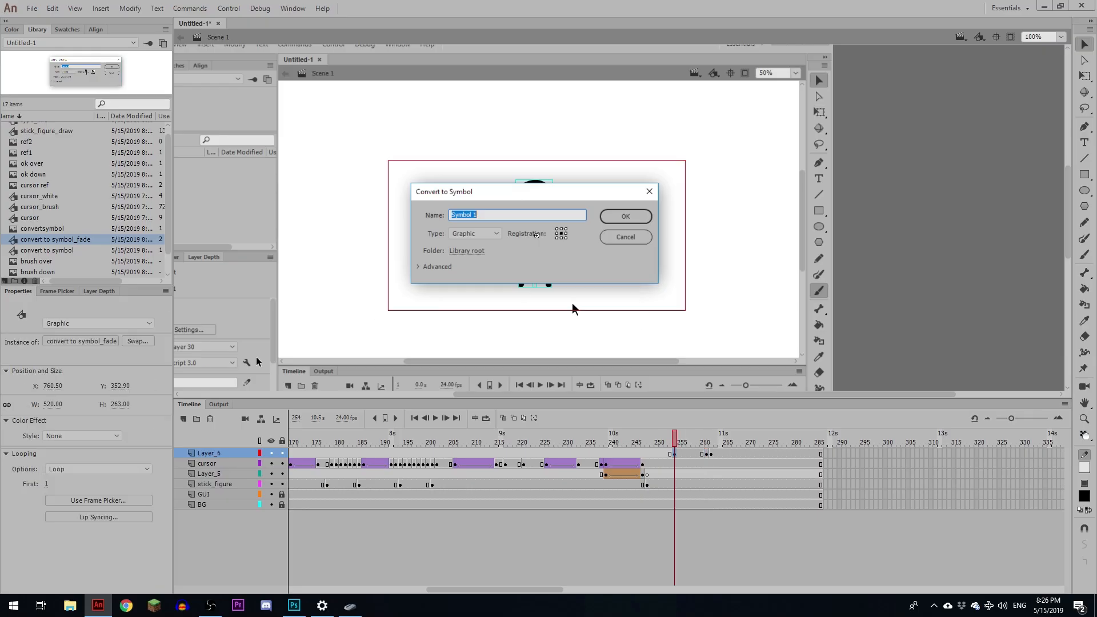
pyautogui.click(91, 437)
pyautogui.click(91, 496)
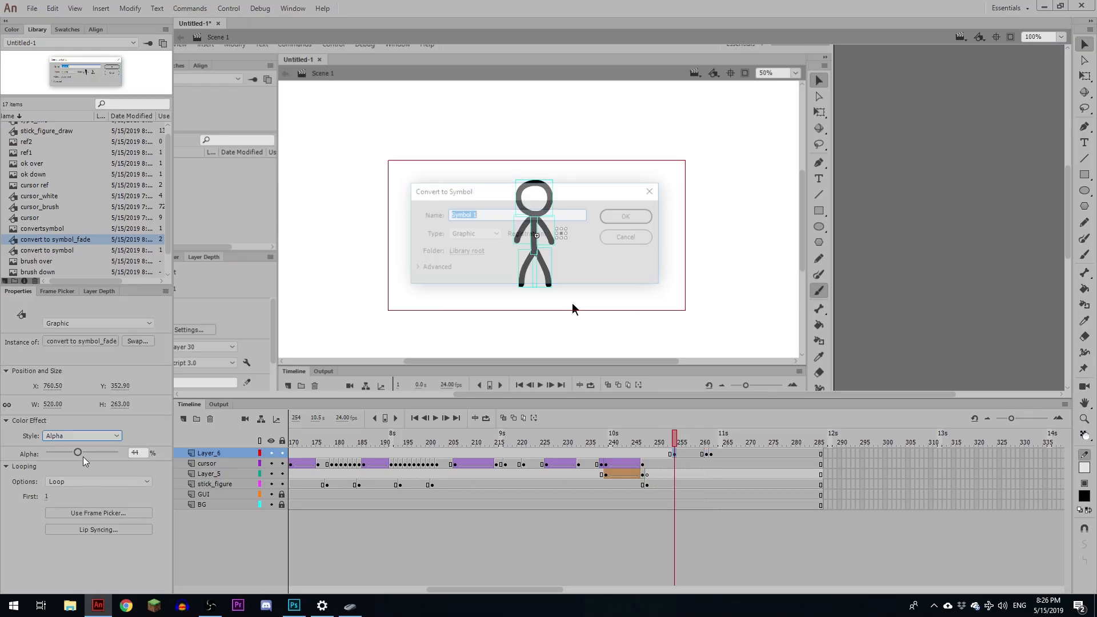
pyautogui.moveTo(79, 454); pyautogui.dragTo(27, 457)
# - Create a classic tween on Layer_6 between frames 254 and 261 and play back the fade-in
pyautogui.click(675, 454)
pyautogui.doubleClick(679, 455)
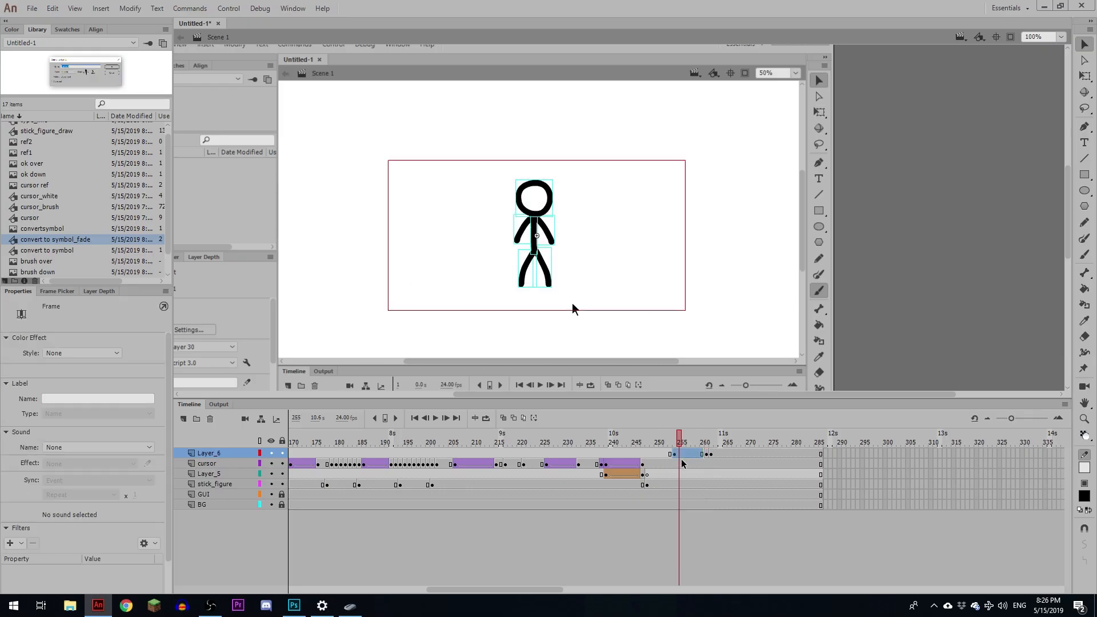
pyautogui.click(684, 454)
pyautogui.press('F3')
pyautogui.press(',')
pyautogui.press(',')
pyautogui.press(',')
pyautogui.press('Return')
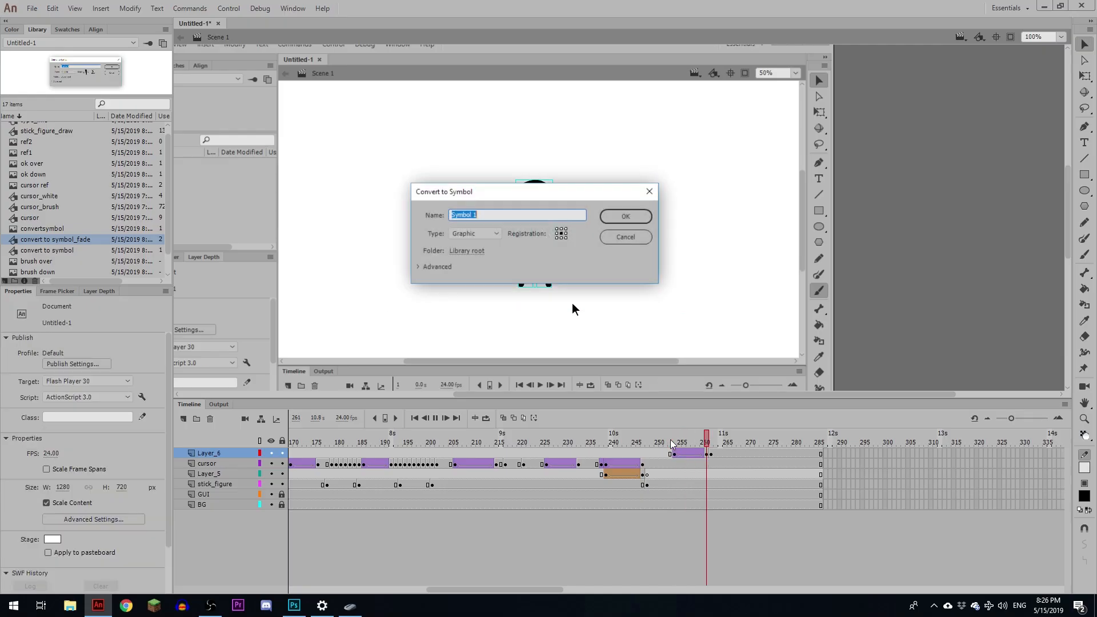
pyautogui.press('Escape')
# - Scale the transparent dialog symbol down slightly from its center at frame 254 and preview the tween
pyautogui.click(677, 455)
pyautogui.press('q')
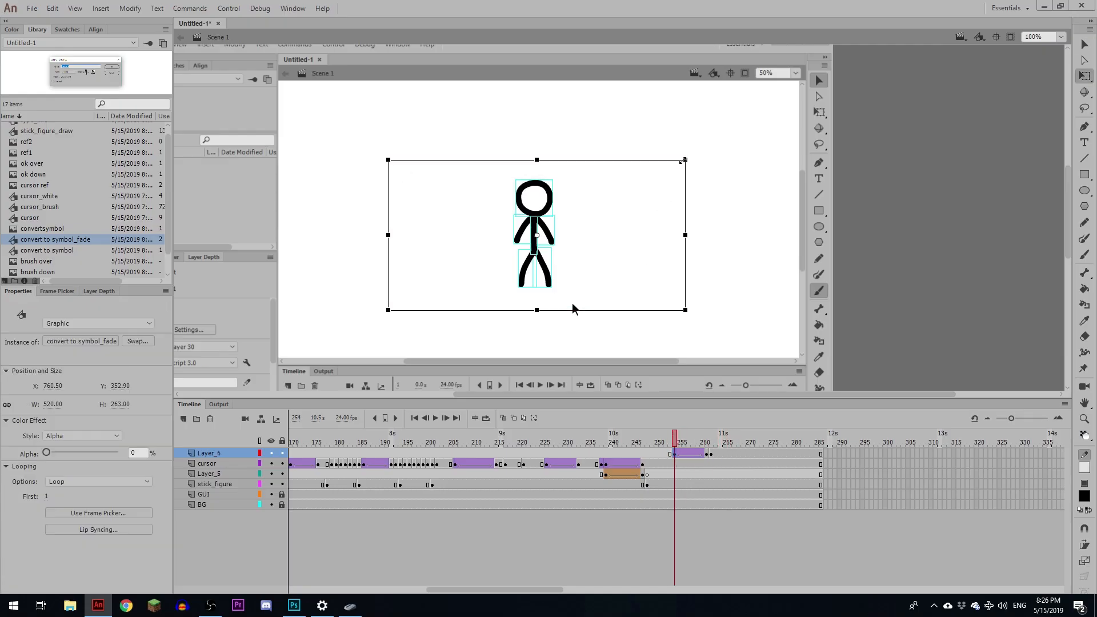
pyautogui.moveTo(685, 160); pyautogui.dragTo(663, 171)
pyautogui.press('.')
pyautogui.press('.')
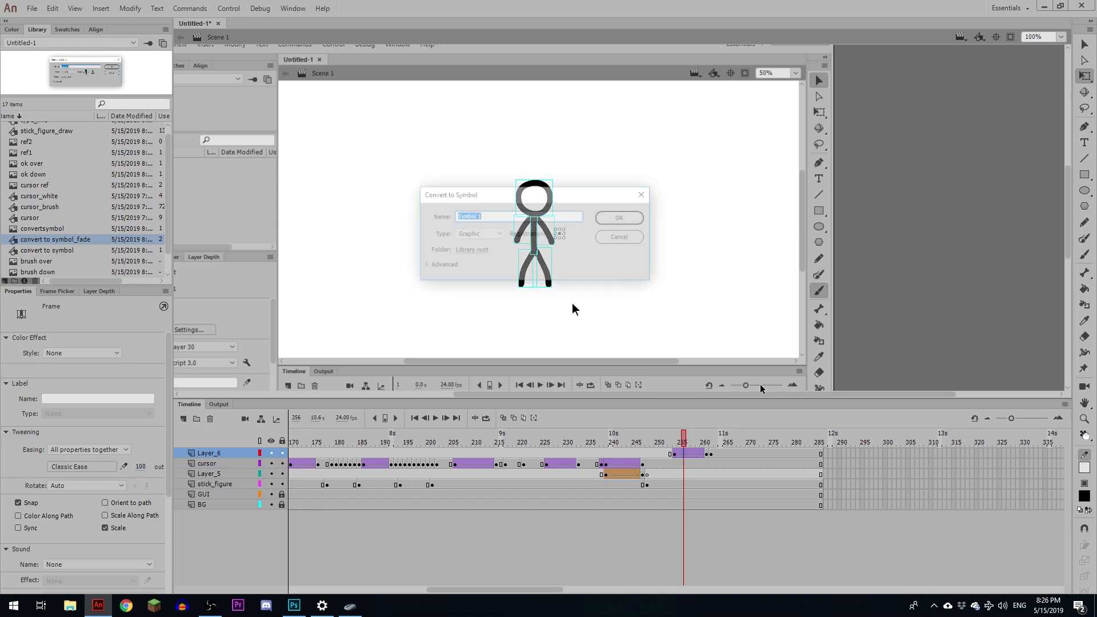
pyautogui.press('Return')
# - Shorten the fade-in tween by removing three frames across all layers, and replay it several times from frame 252
pyautogui.moveTo(664, 441); pyautogui.dragTo(689, 440)
pyautogui.hotkey('shift', 'F5')
pyautogui.hotkey('shift', 'F5')
pyautogui.hotkey('shift', 'F5')
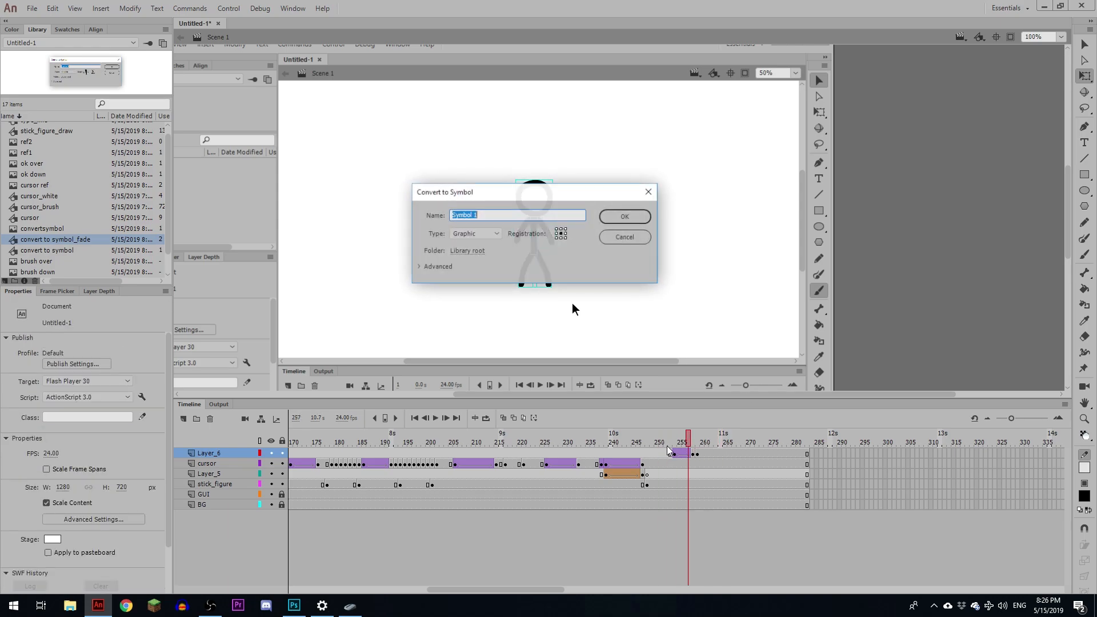
pyautogui.click(665, 443)
pyautogui.press('Return')
pyautogui.click(664, 443)
pyautogui.press('Return')
pyautogui.click(665, 443)
pyautogui.press('Return')
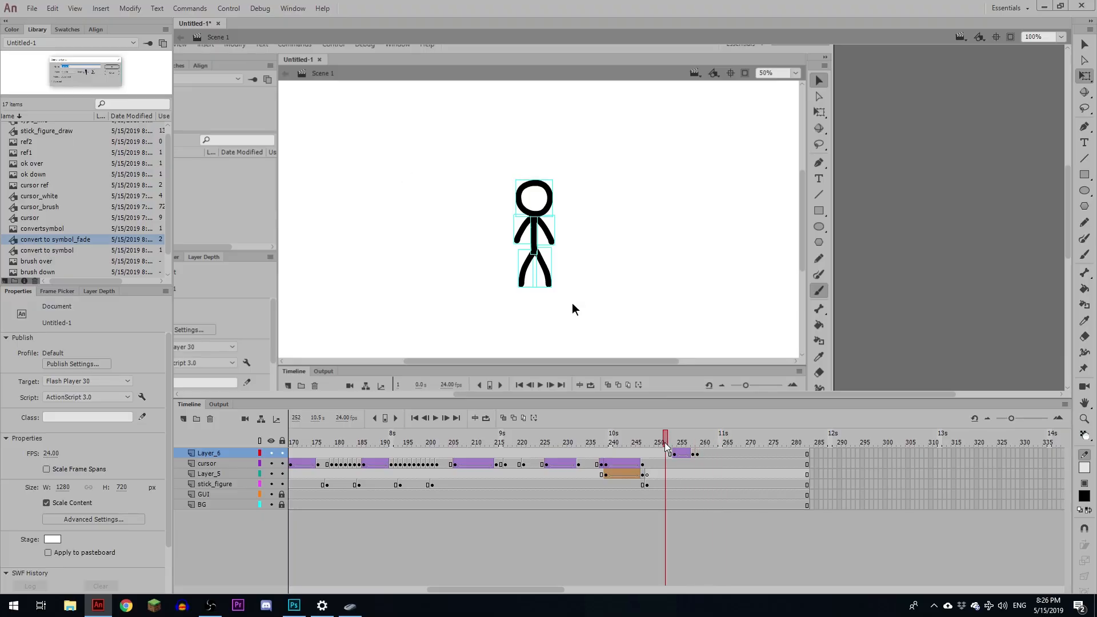
# - Compare the end of the fade with the dialog at frame 259 and set that instance's type to Graphic
pyautogui.click(676, 442)
pyautogui.moveTo(675, 441)
pyautogui.mouseDown()
pyautogui.moveTo(715, 441)
pyautogui.moveTo(696, 442)
pyautogui.mouseUp()
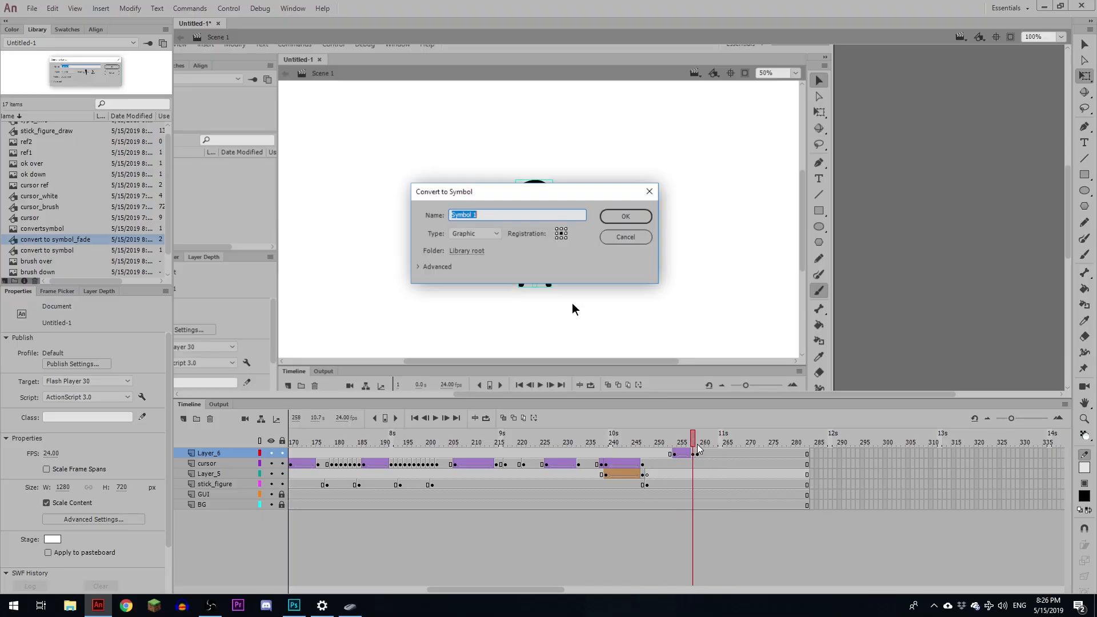
pyautogui.click(696, 456)
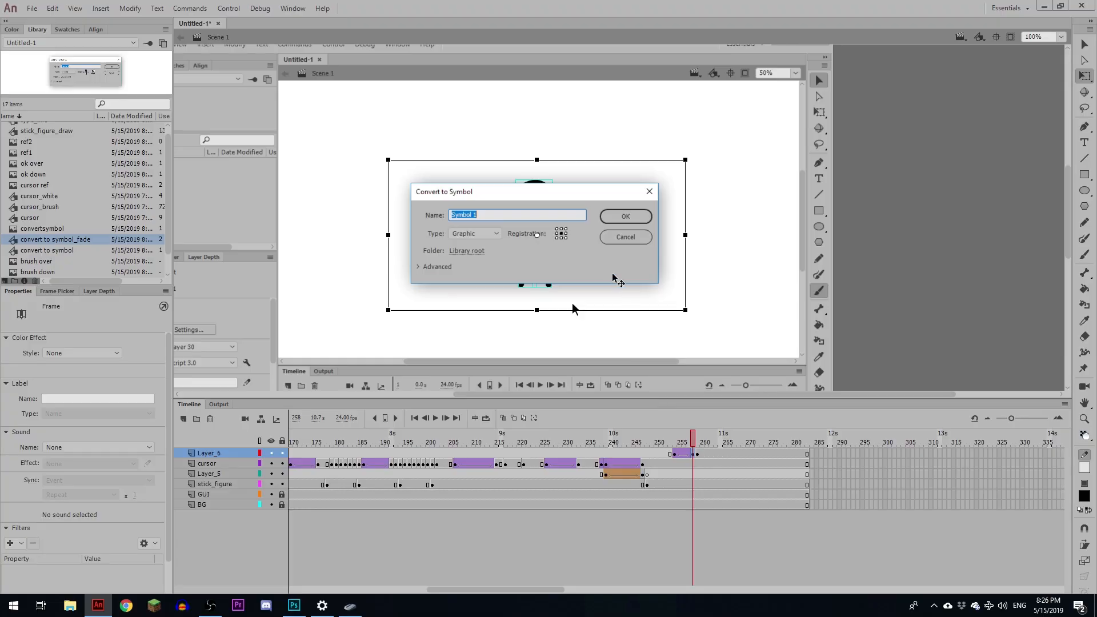
pyautogui.click(699, 454)
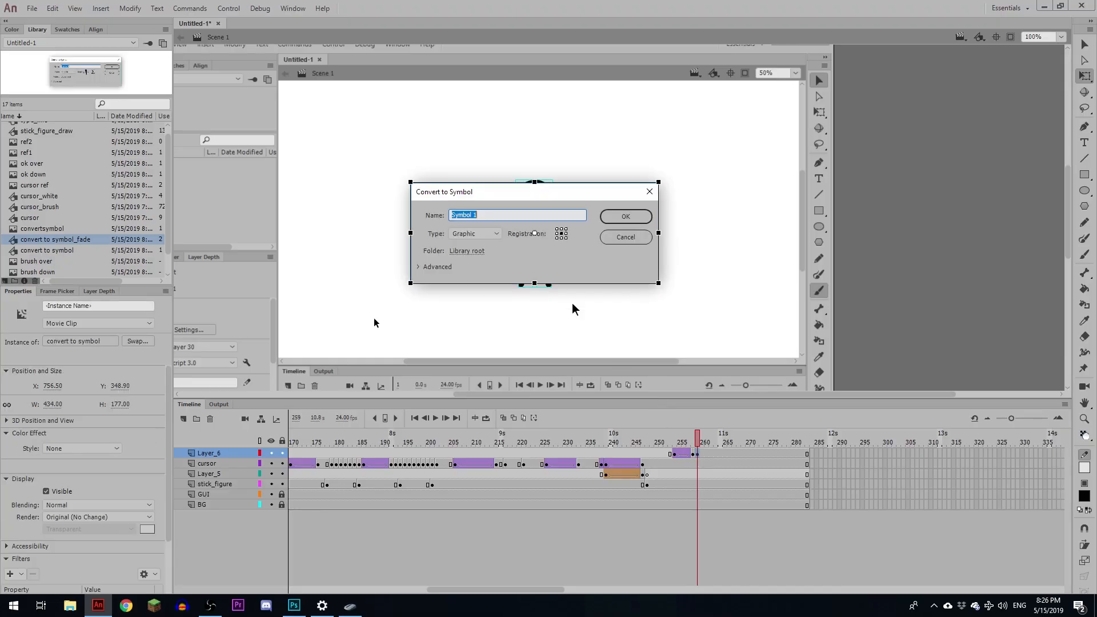
pyautogui.click(150, 324)
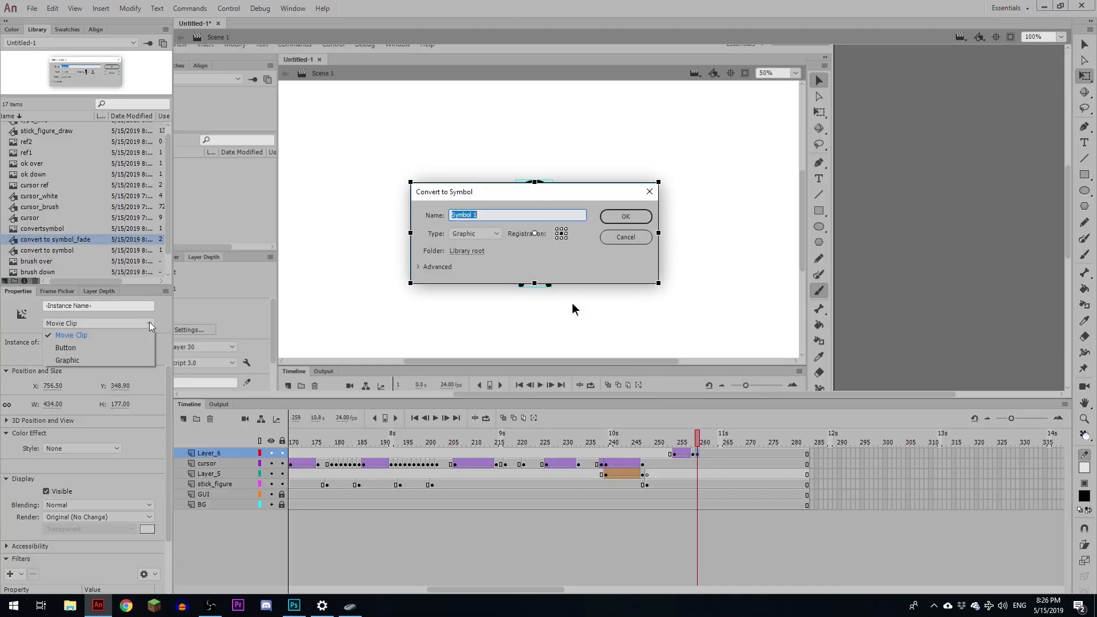
pyautogui.click(121, 348)
pyautogui.click(132, 323)
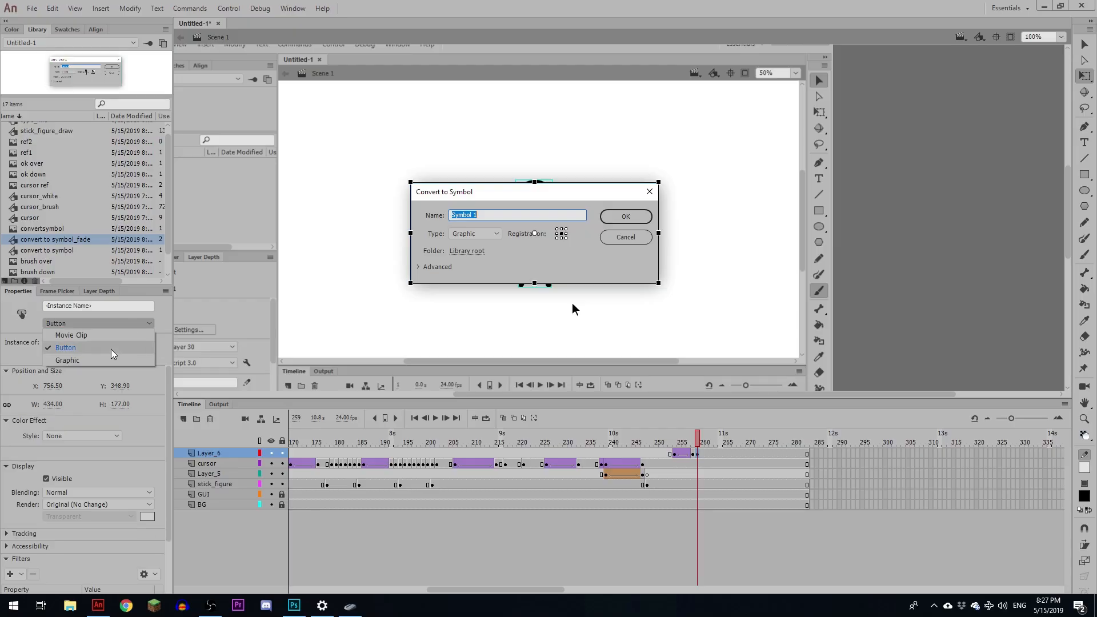
pyautogui.click(123, 357)
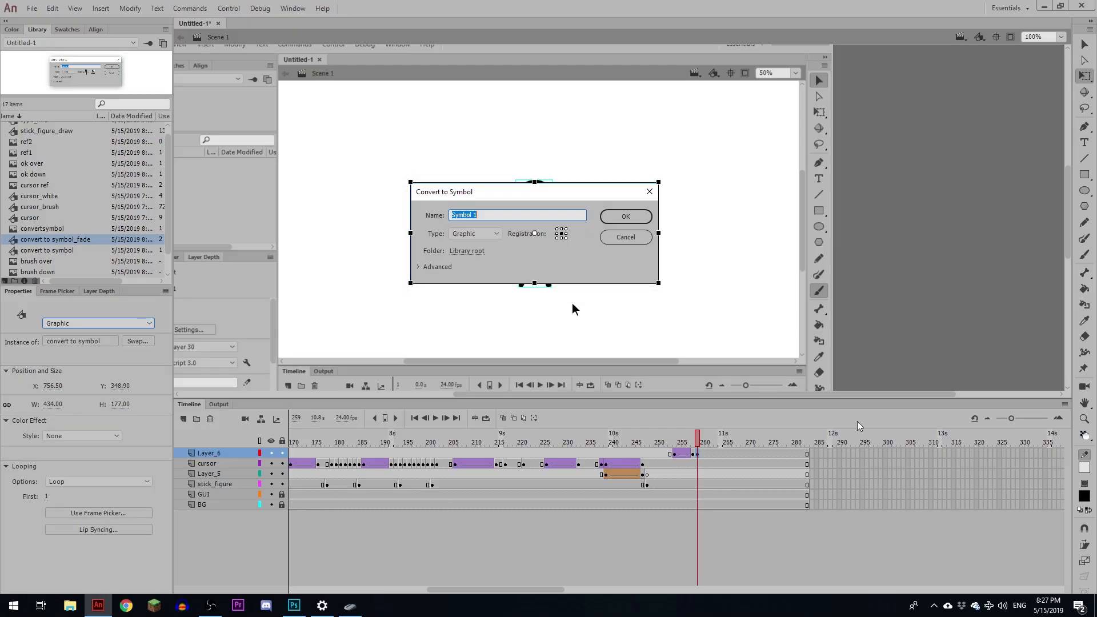
# - Add a new layer above Layer_6 and move the animated dialog keyframe at frame 259 onto it
pyautogui.moveTo(689, 445)
pyautogui.mouseDown()
pyautogui.moveTo(807, 449)
pyautogui.moveTo(691, 443)
pyautogui.moveTo(700, 441)
pyautogui.moveTo(696, 454)
pyautogui.mouseUp()
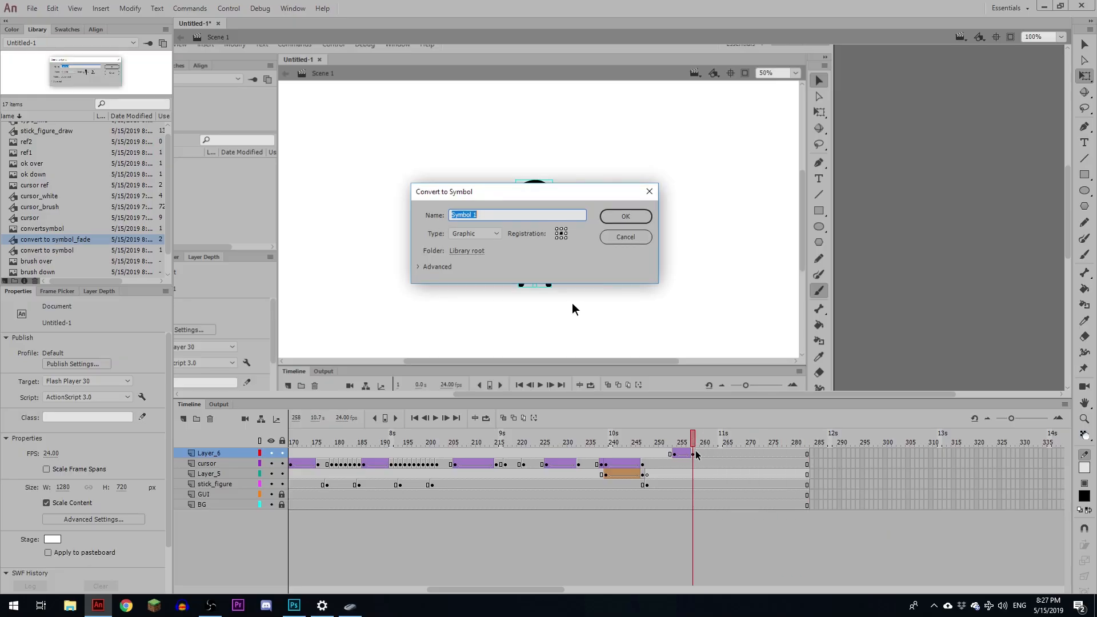
pyautogui.click(183, 419)
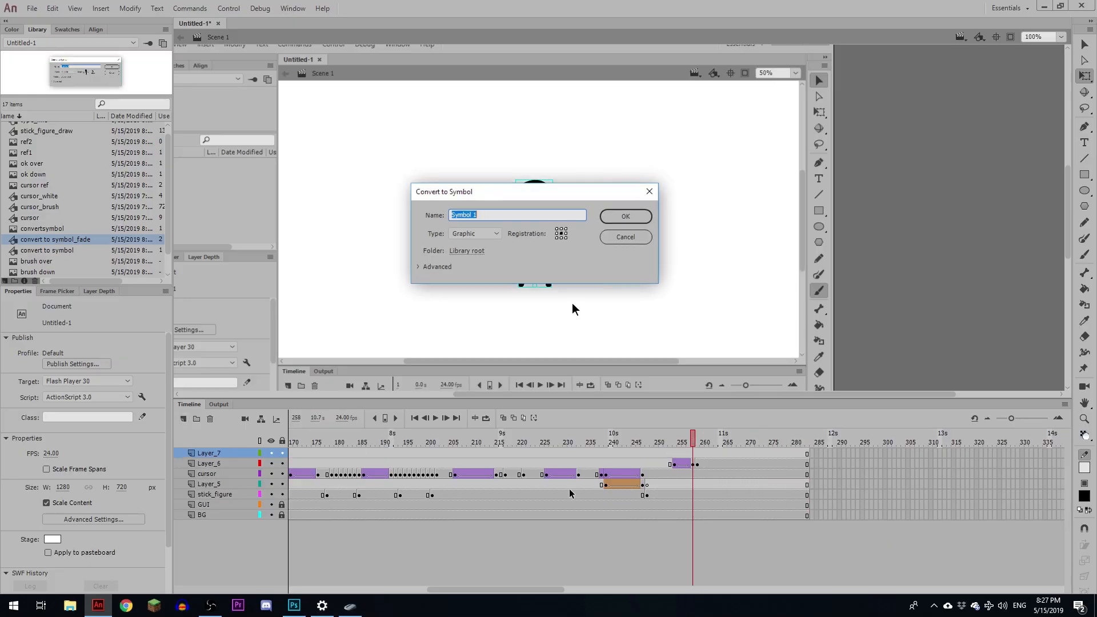
pyautogui.click(697, 464)
pyautogui.moveTo(697, 464); pyautogui.dragTo(674, 459)
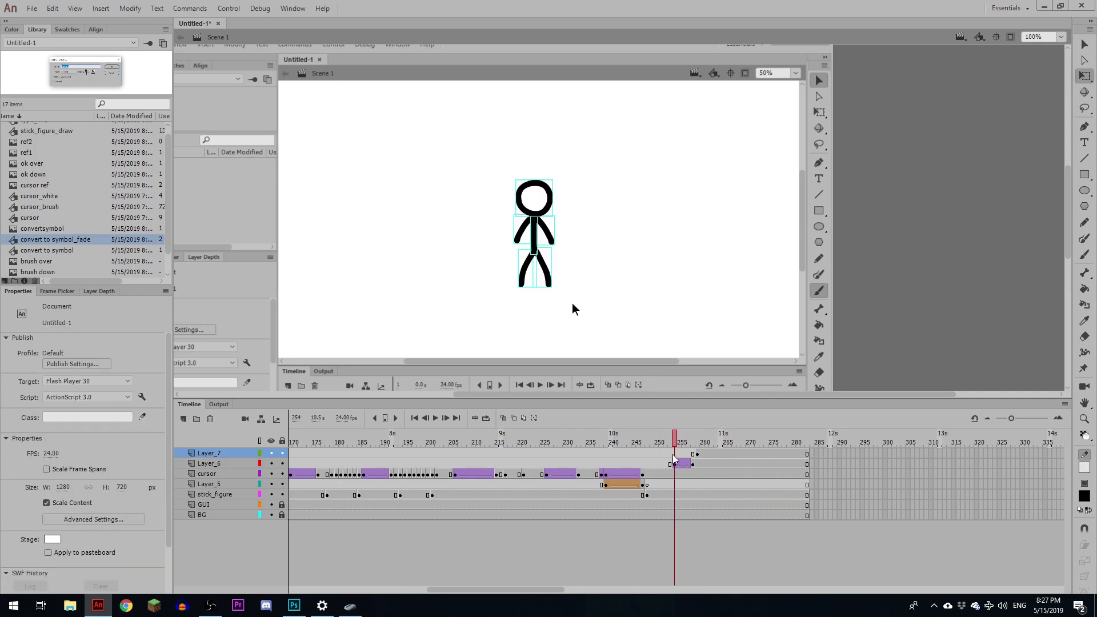
pyautogui.click(697, 464)
pyautogui.press('F8')
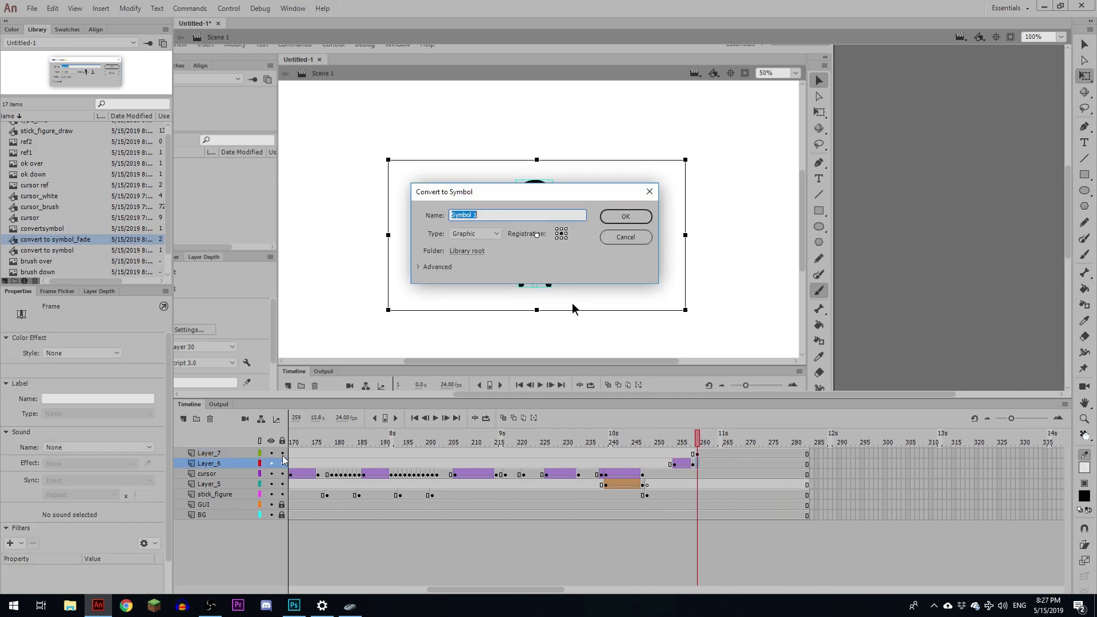
# - Extend all layers to frame 293 so the dialog's typing of "victim" plays out
pyautogui.moveTo(700, 445); pyautogui.dragTo(820, 445)
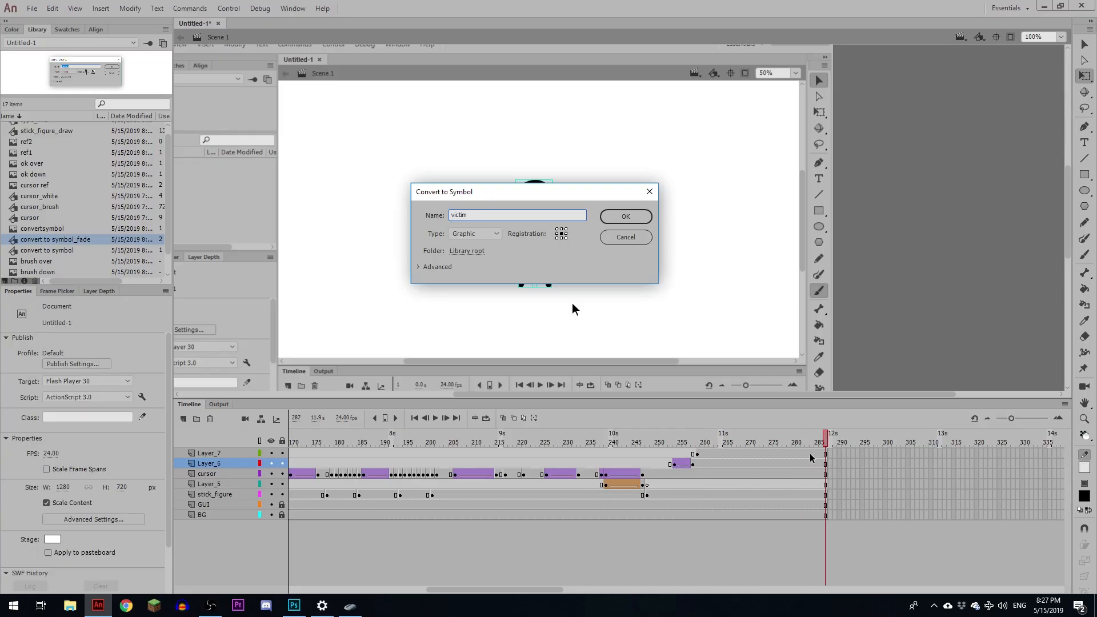
pyautogui.click(830, 433)
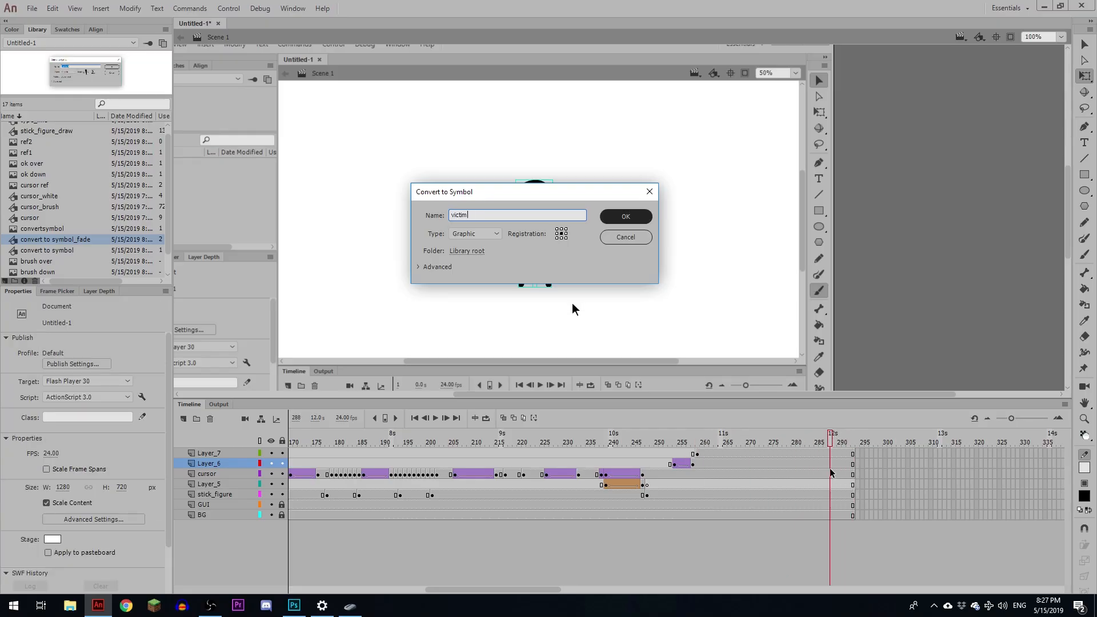
pyautogui.click(577, 307)
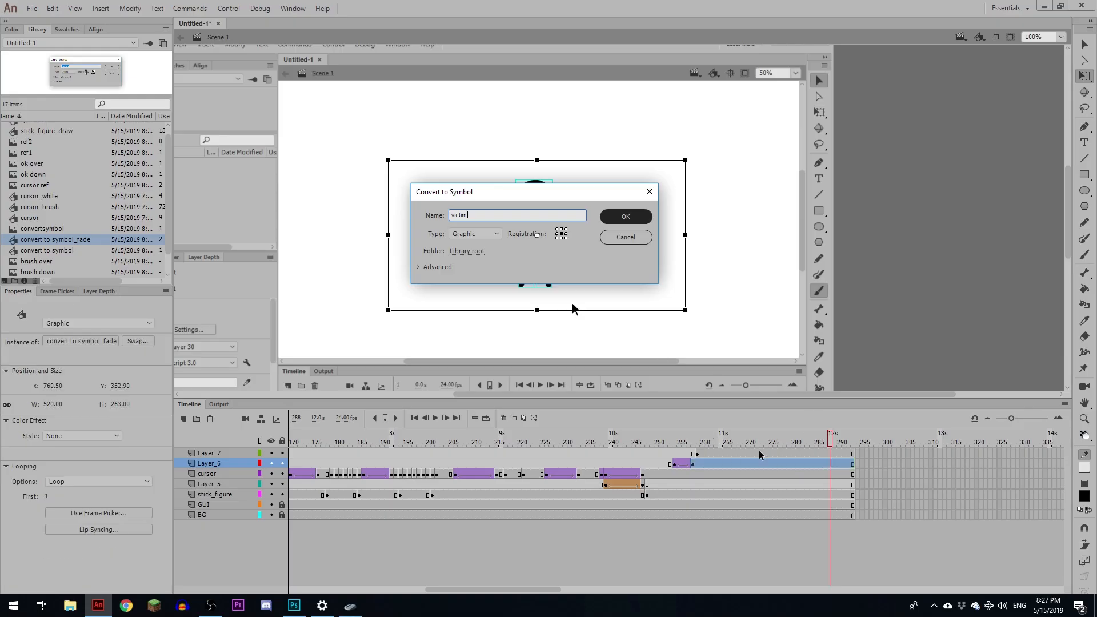
# - Extend all layers to frame 300 and keyframe the cursor over the dialog's OK button at frame 288, removing the trial keyframe at 295
pyautogui.click(830, 473)
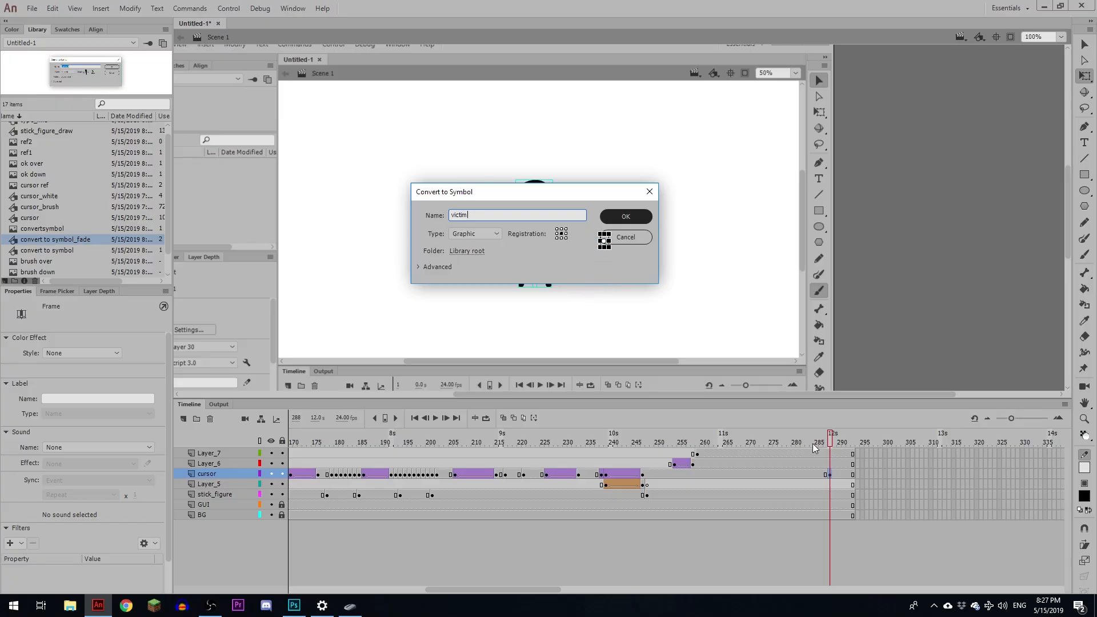
pyautogui.moveTo(830, 443); pyautogui.dragTo(863, 441)
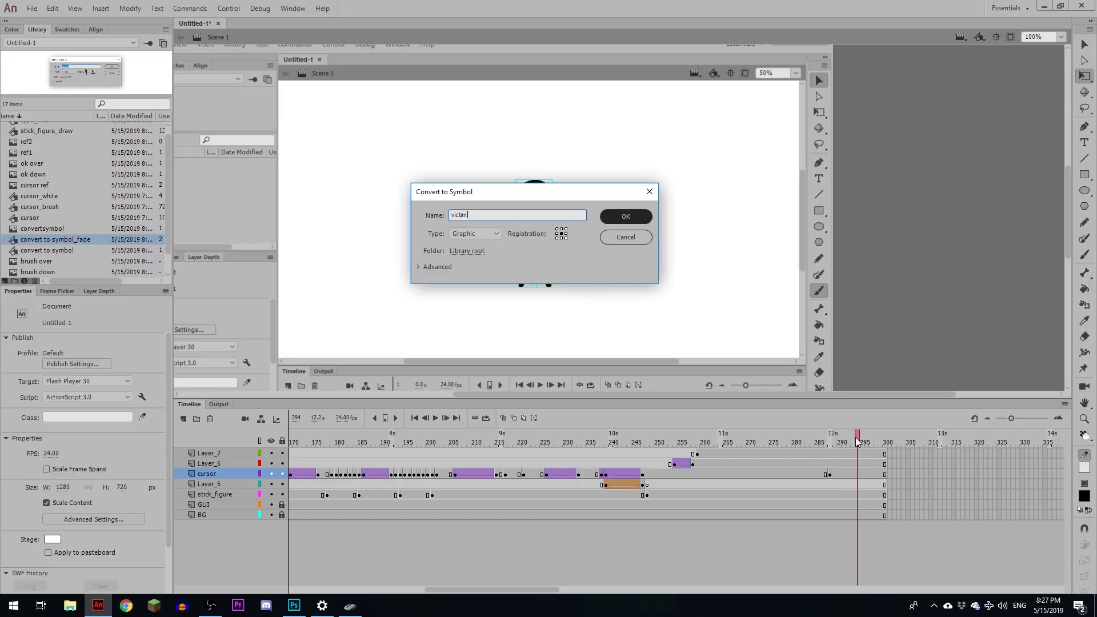
pyautogui.click(862, 474)
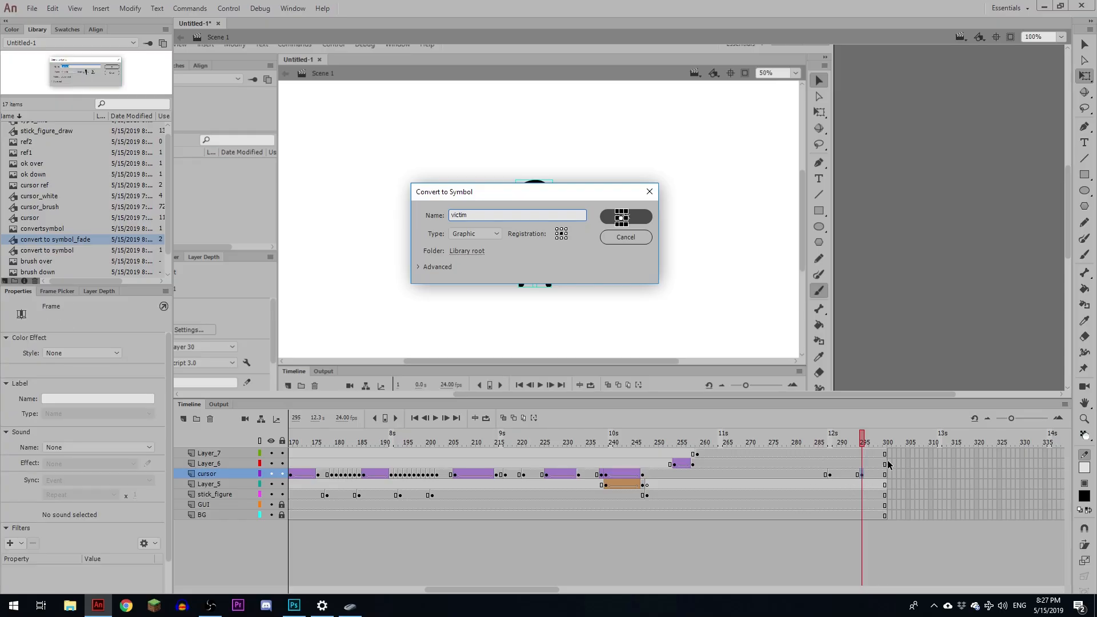
pyautogui.doubleClick(864, 474)
pyautogui.click(830, 473)
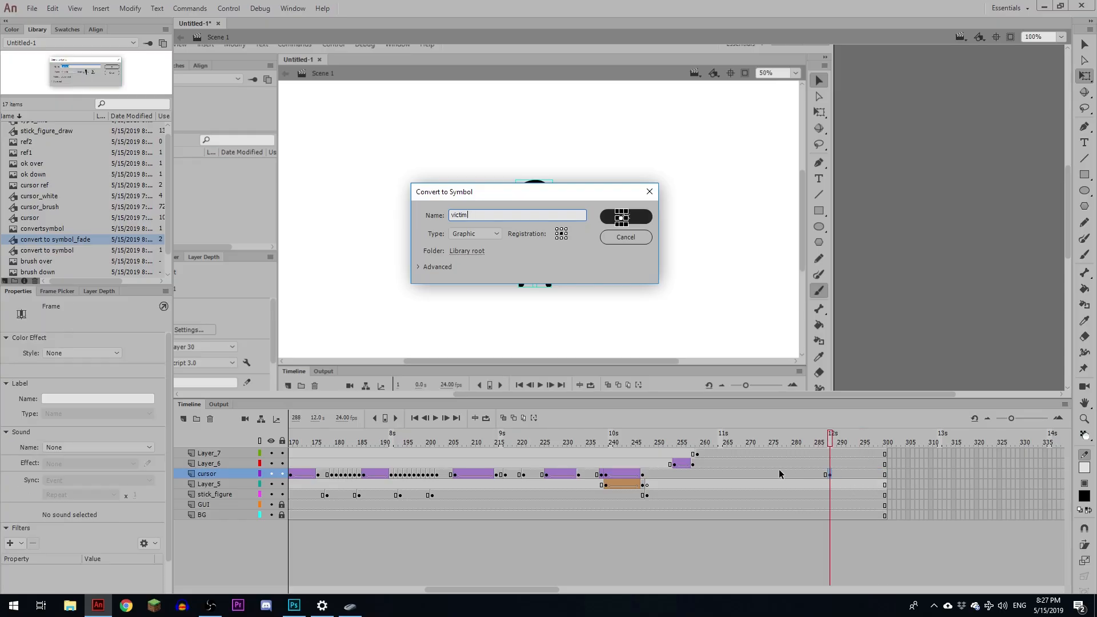
# - Create a classic tween on the cursor layer from frame 279 to 288 with Quad EaseInOut easing, and play it back
pyautogui.click(771, 473)
pyautogui.click(831, 474)
pyautogui.click(784, 480)
pyautogui.click(783, 473)
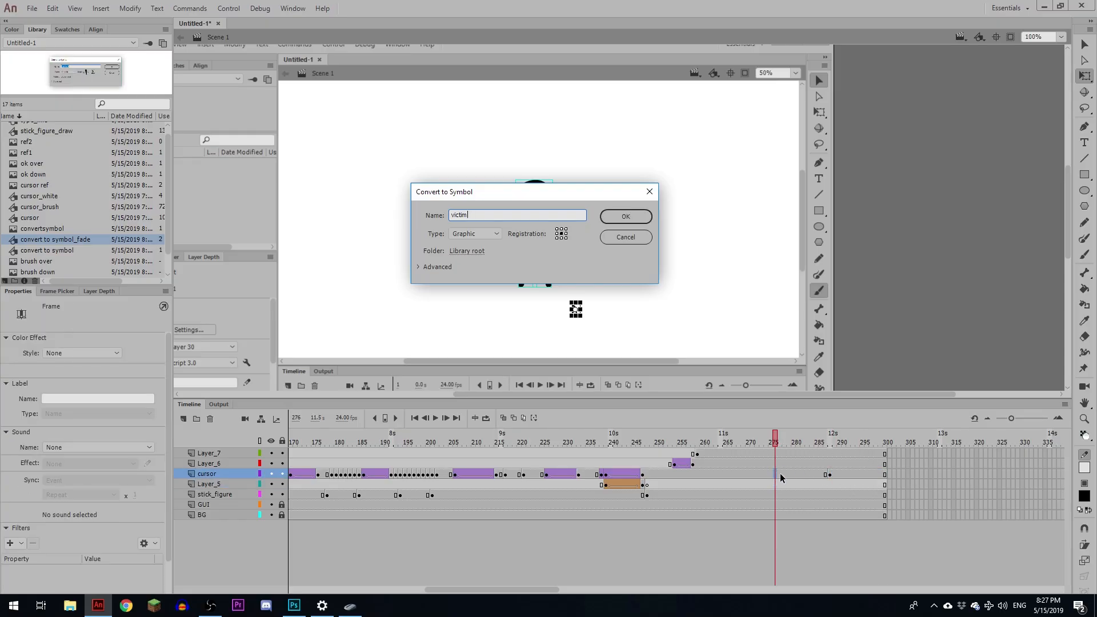
pyautogui.click(788, 474)
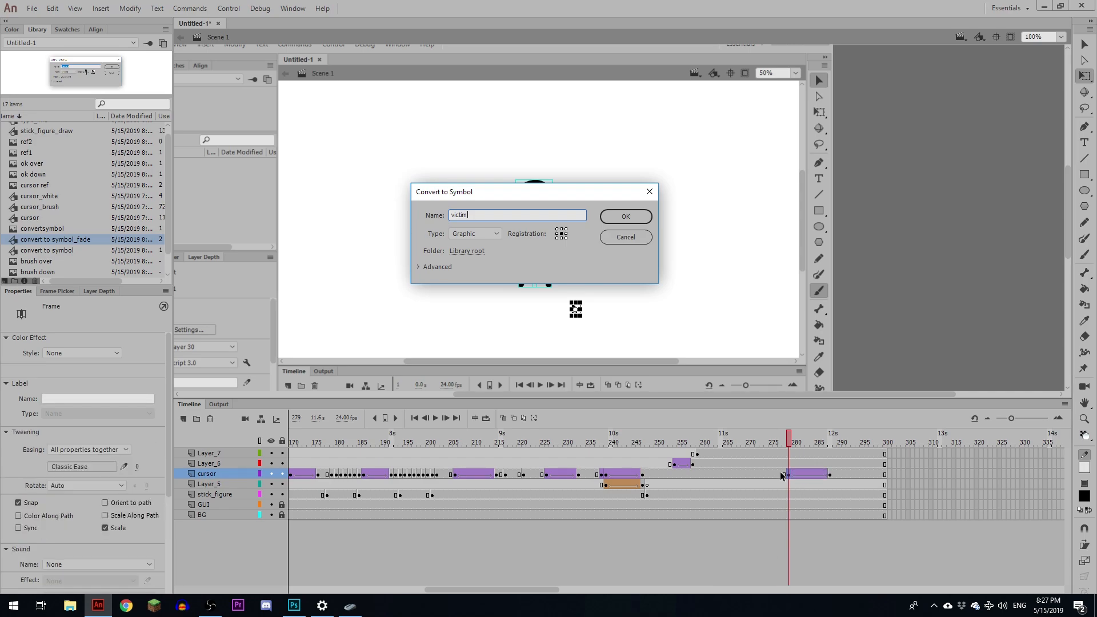
pyautogui.click(81, 466)
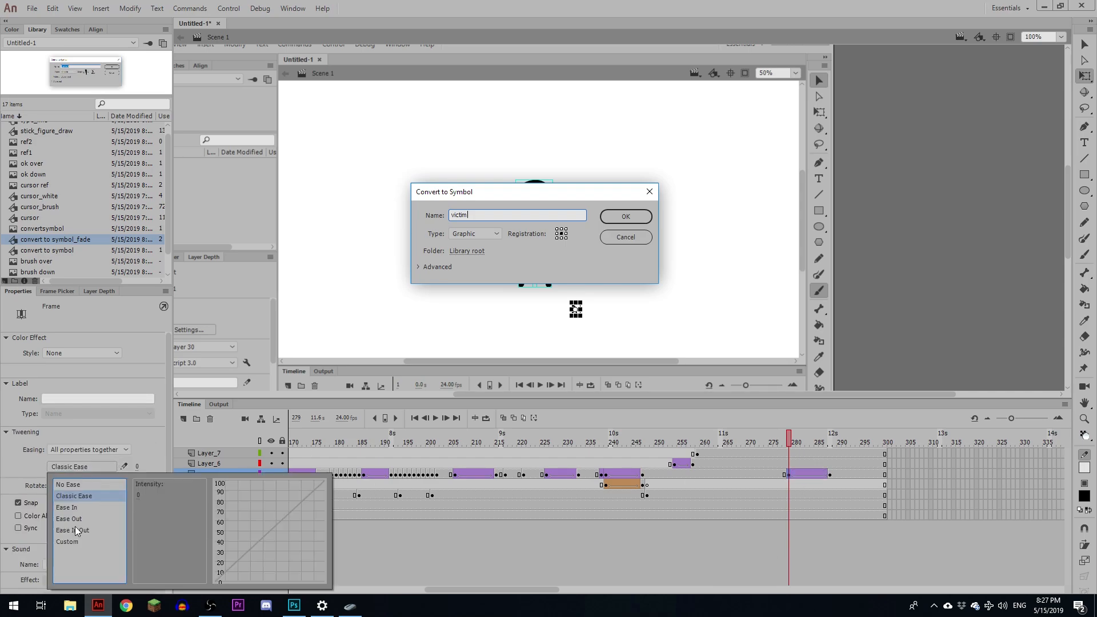
pyautogui.click(766, 474)
pyautogui.press('Return')
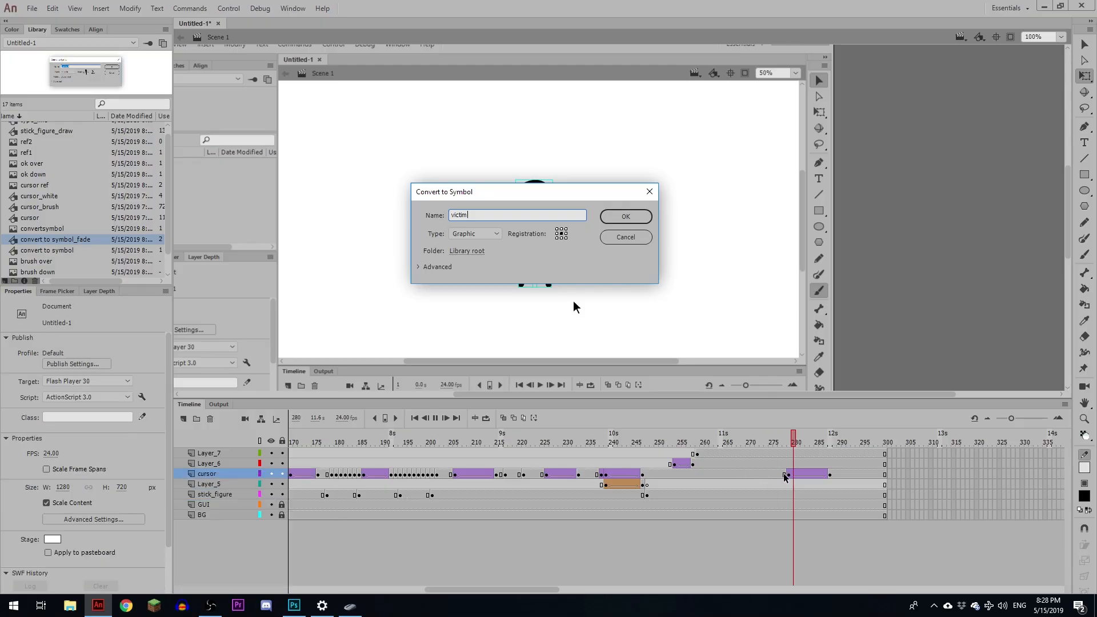
pyautogui.click(786, 474)
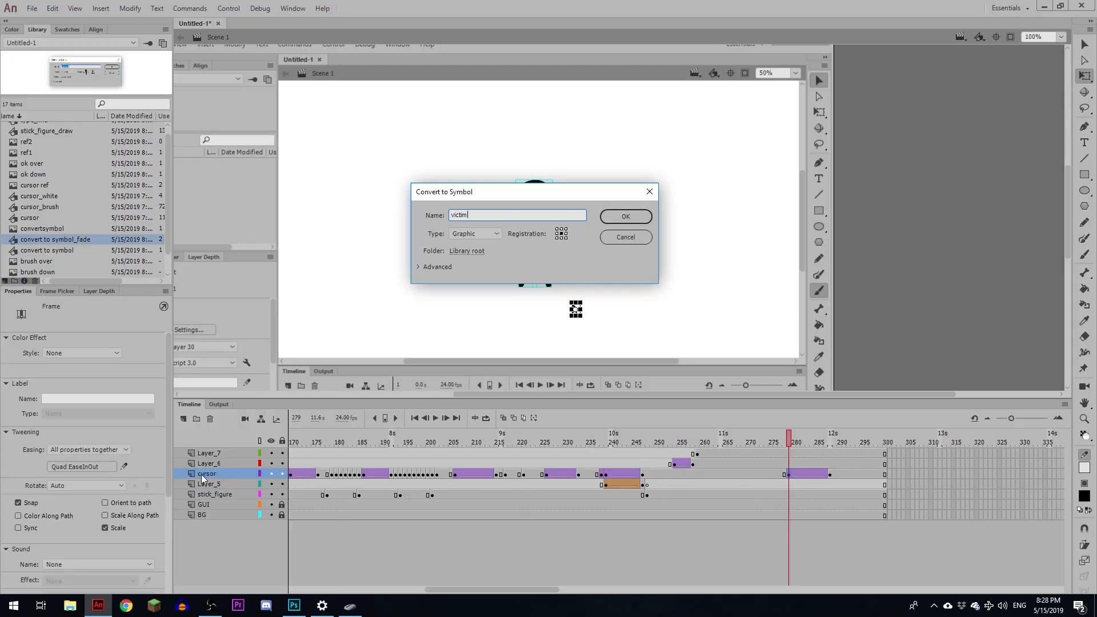
# - Move the cursor layer to the top of the stack, shift its last keyframe to frame 290, and replay the button press
pyautogui.moveTo(201, 474); pyautogui.dragTo(198, 432)
pyautogui.moveTo(789, 442)
pyautogui.mouseDown()
pyautogui.moveTo(861, 442)
pyautogui.moveTo(812, 444)
pyautogui.moveTo(829, 454)
pyautogui.mouseUp()
pyautogui.click(830, 453)
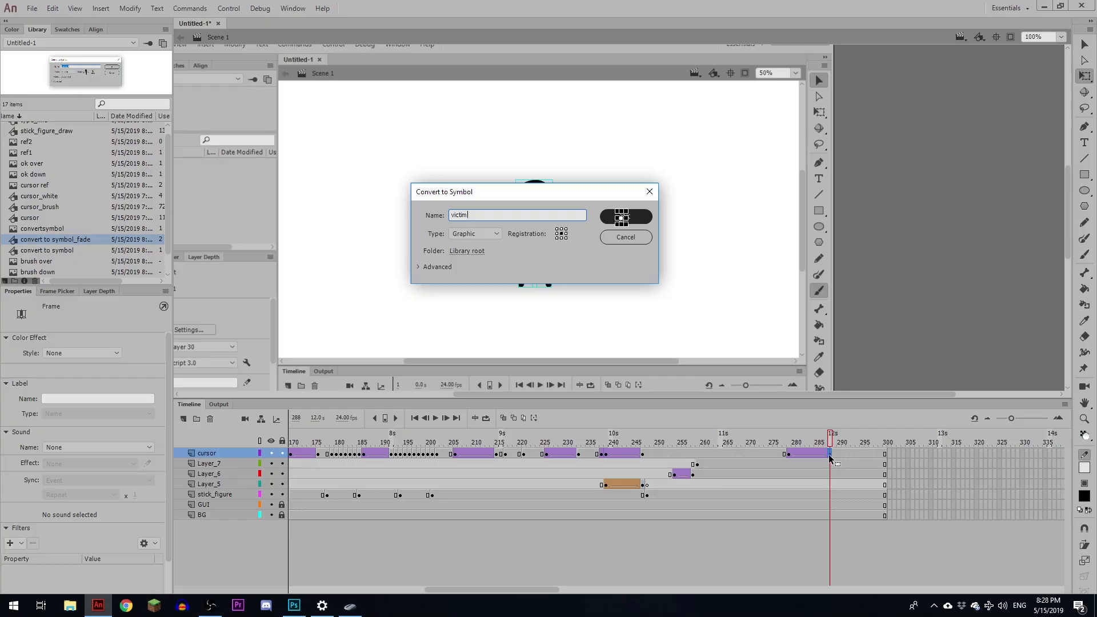
pyautogui.moveTo(837, 454); pyautogui.dragTo(825, 444)
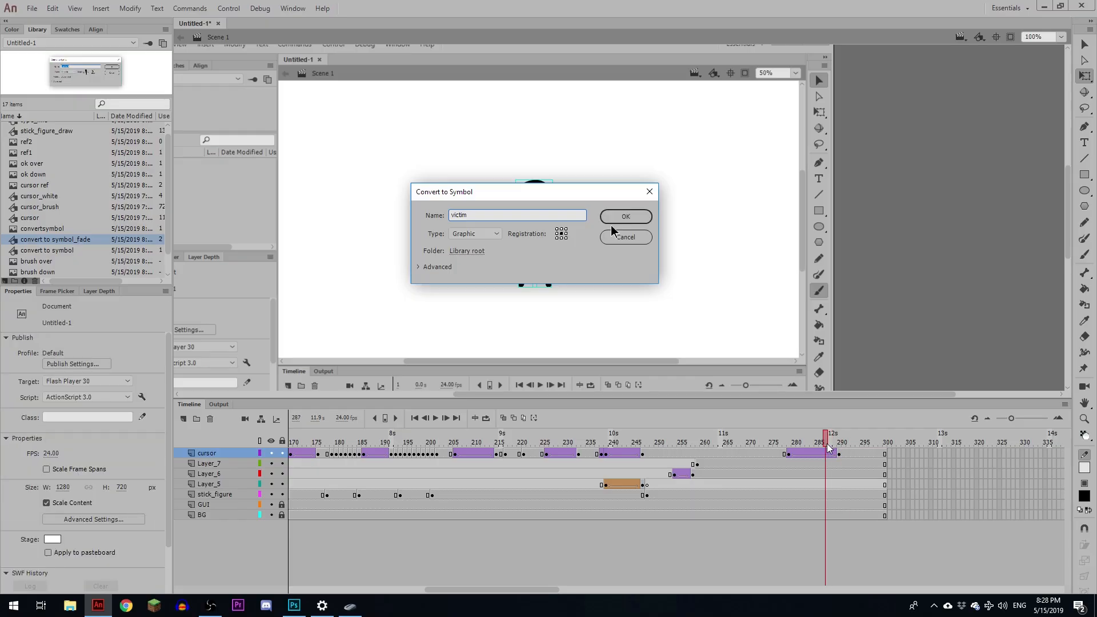
pyautogui.press('Return')
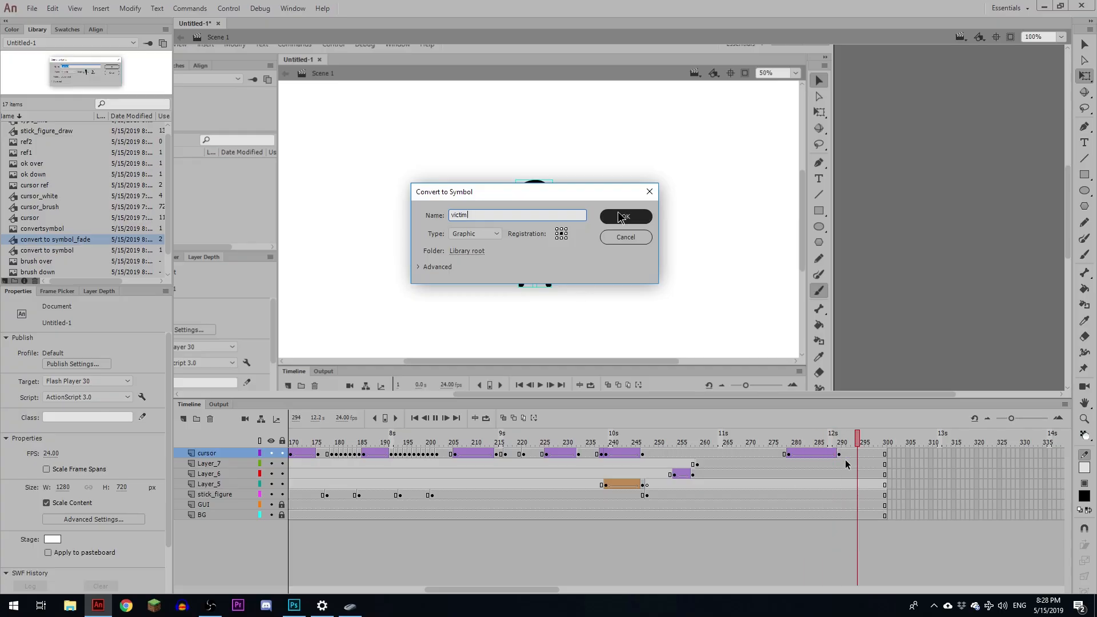
pyautogui.click(841, 454)
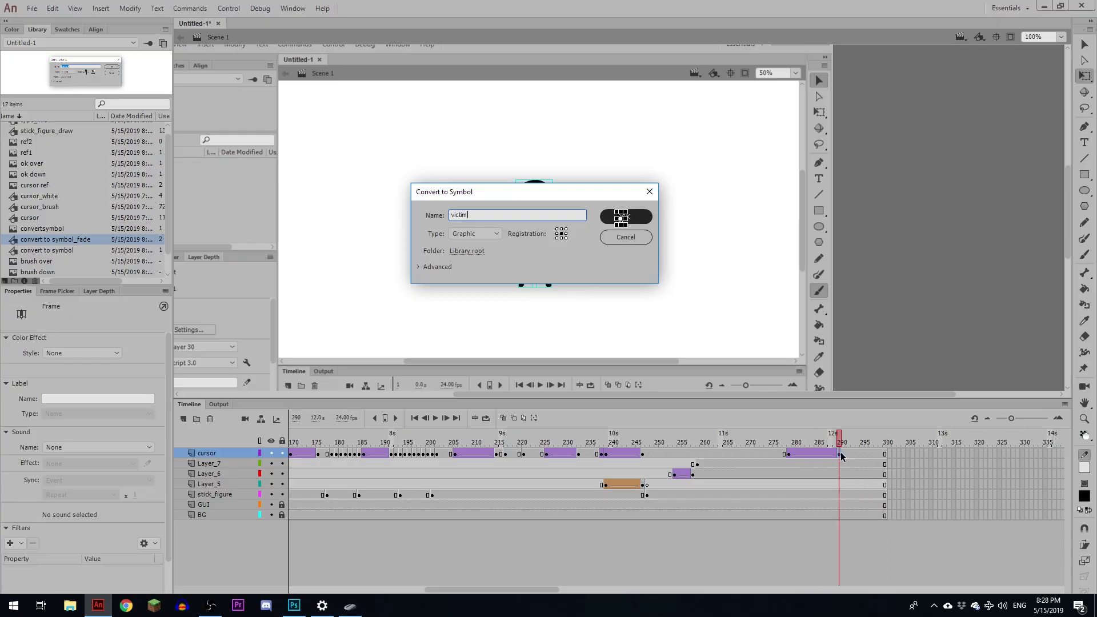
pyautogui.press('Return')
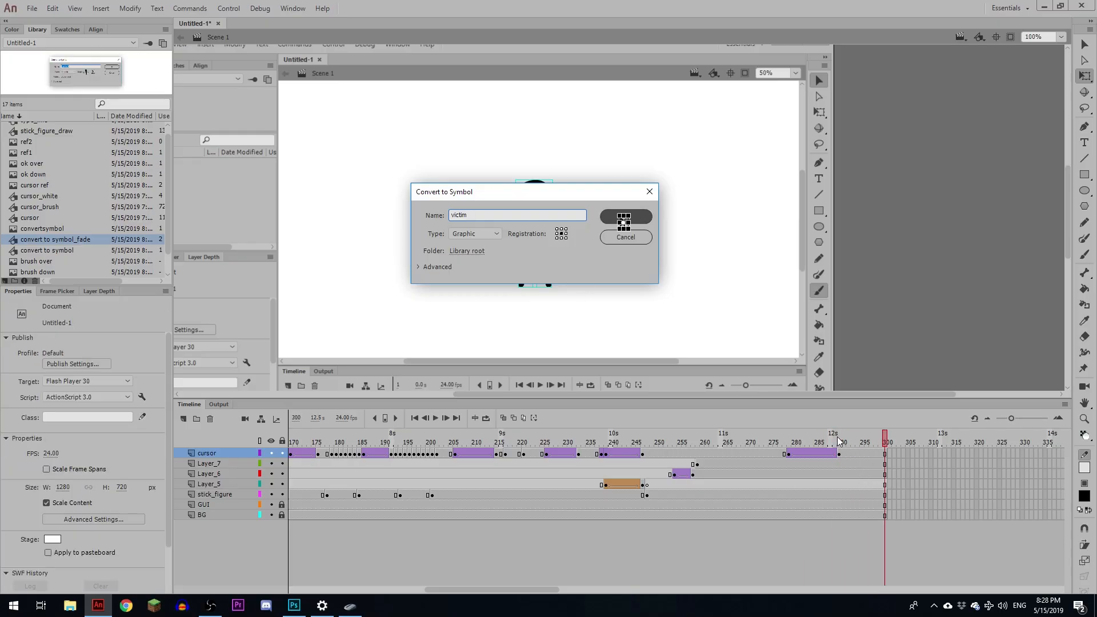
# - Insert keyframes at frame 296 on Layer_6 and Layer_7 and convert the dialog and its shadow there to one bitmap
pyautogui.moveTo(838, 441); pyautogui.dragTo(865, 443)
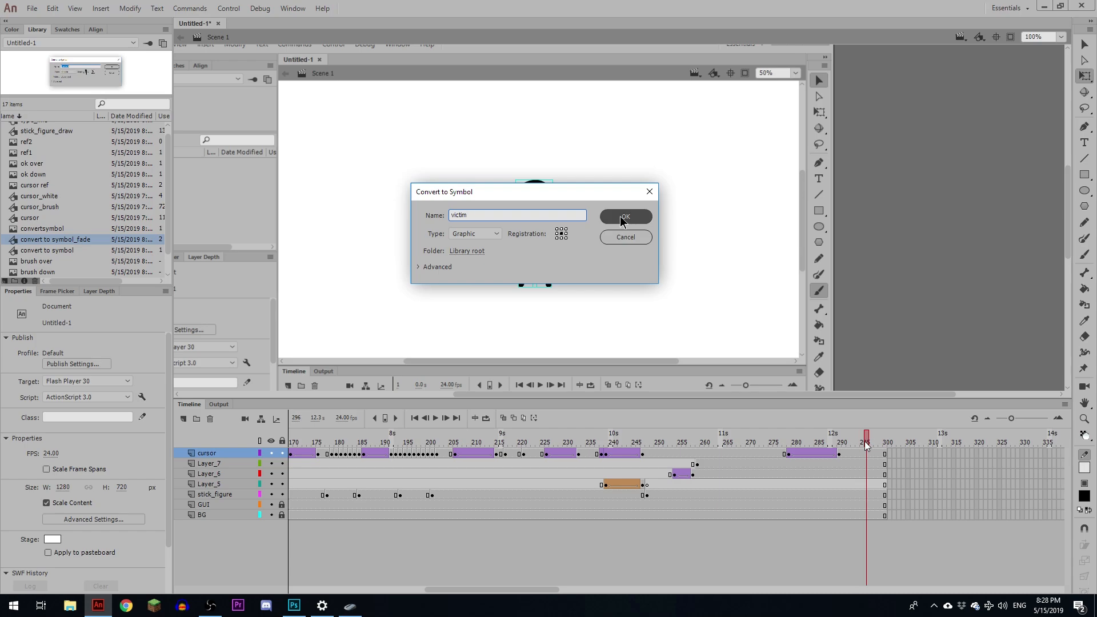
pyautogui.click(864, 473)
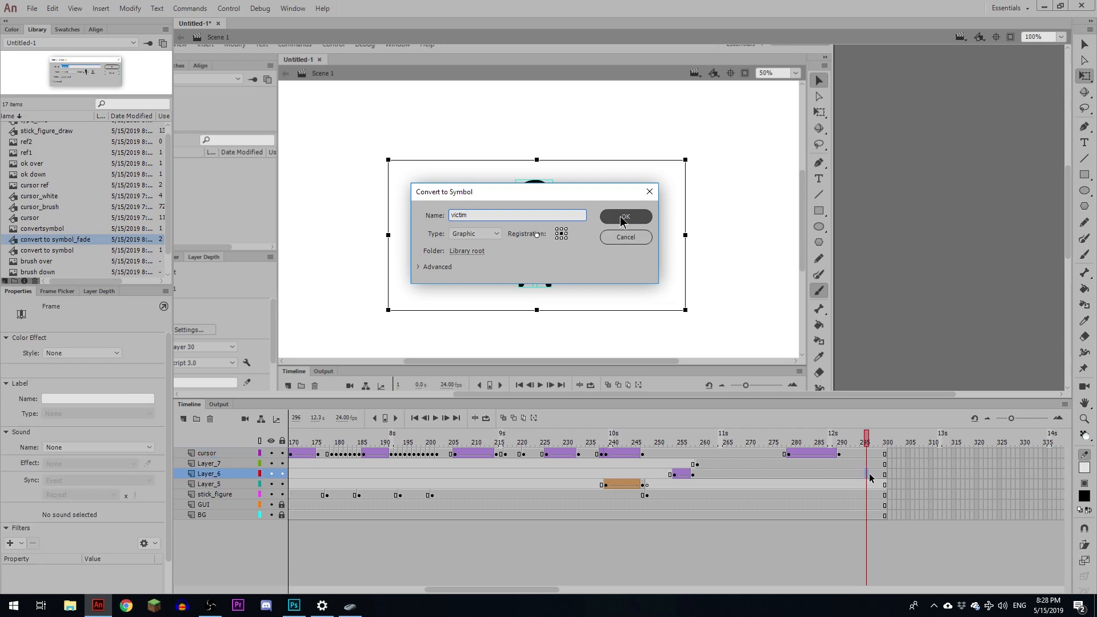
pyautogui.keyDown('shift'); pyautogui.click(866, 464); pyautogui.keyUp('shift')
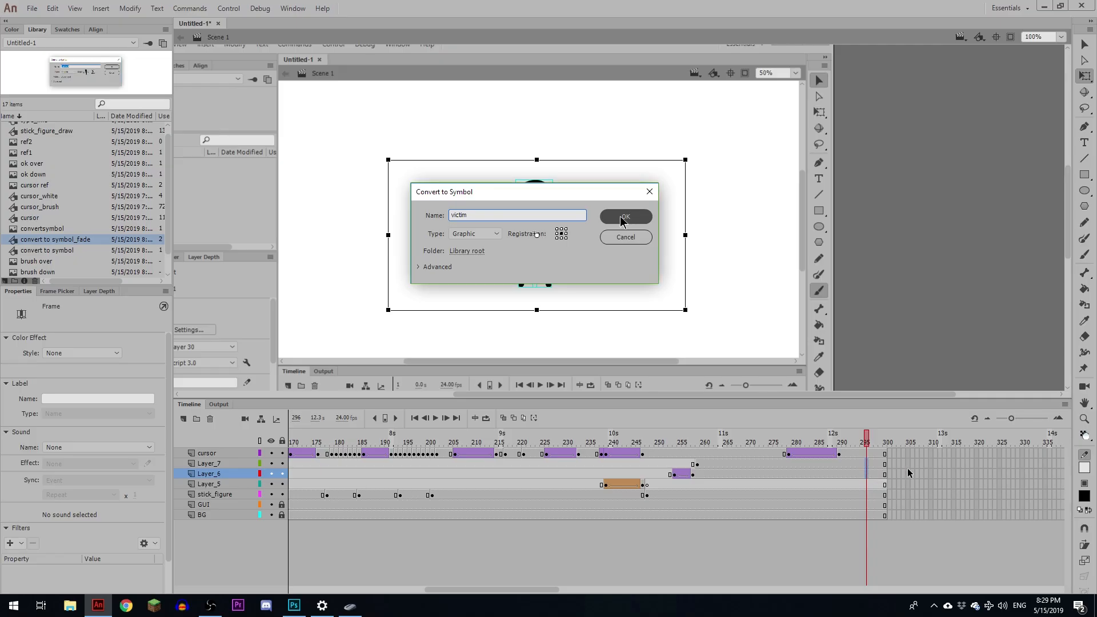
pyautogui.press('F6')
pyautogui.click(130, 8)
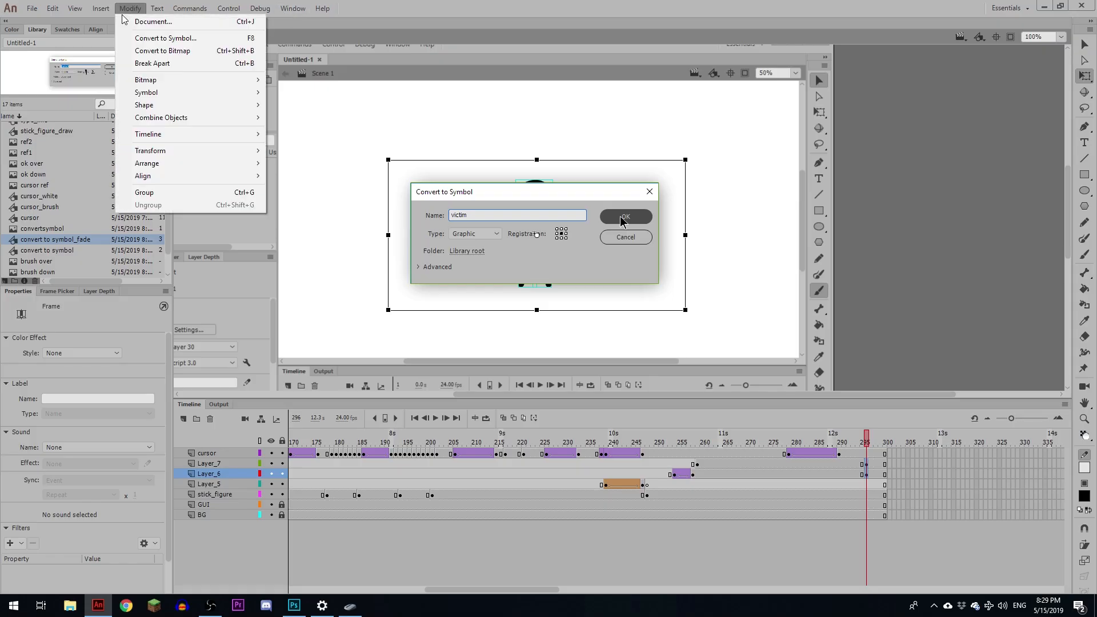
pyautogui.click(193, 51)
# - Convert the dialog bitmap on Layer_7 to a graphic symbol with a name starting "convert to symbol fade"
pyautogui.click(876, 463)
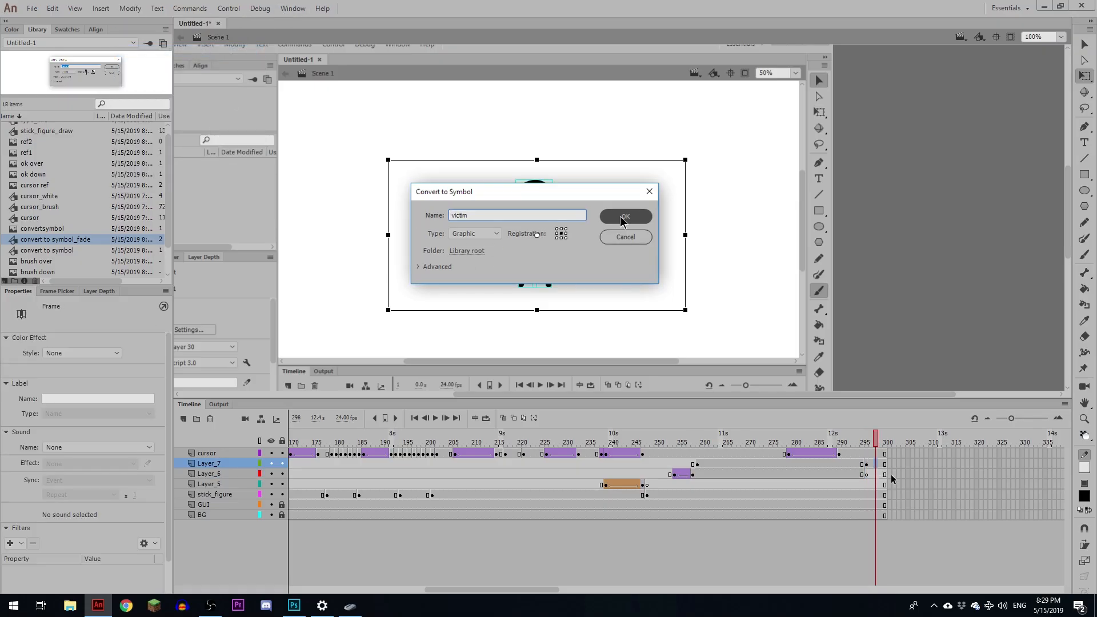
pyautogui.press('F8')
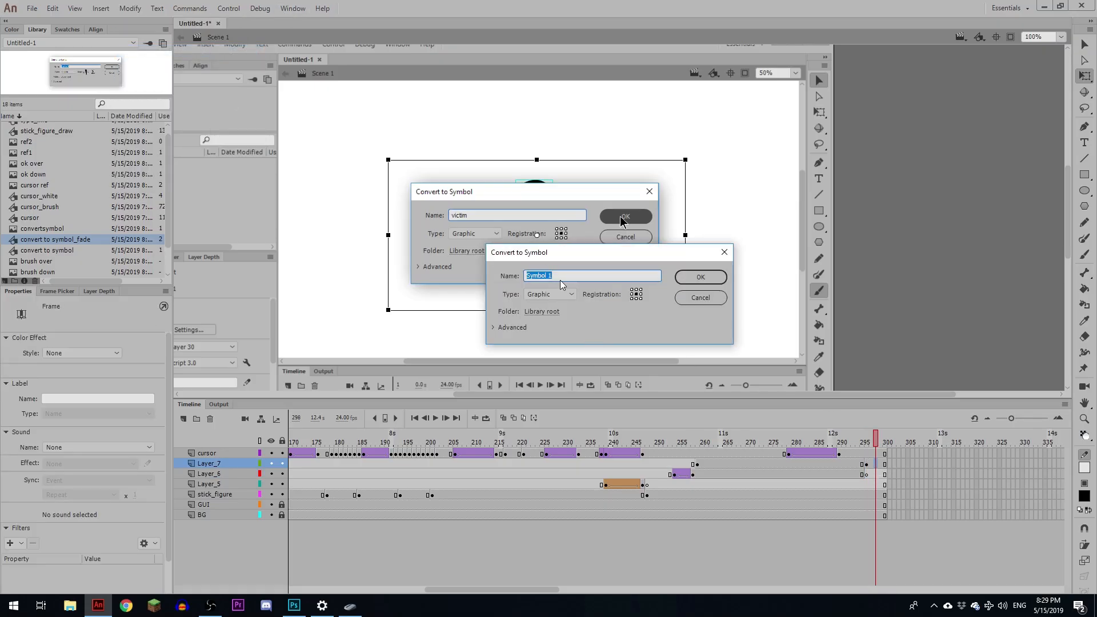
pyautogui.write('convert to s')
pyautogui.click(719, 278)
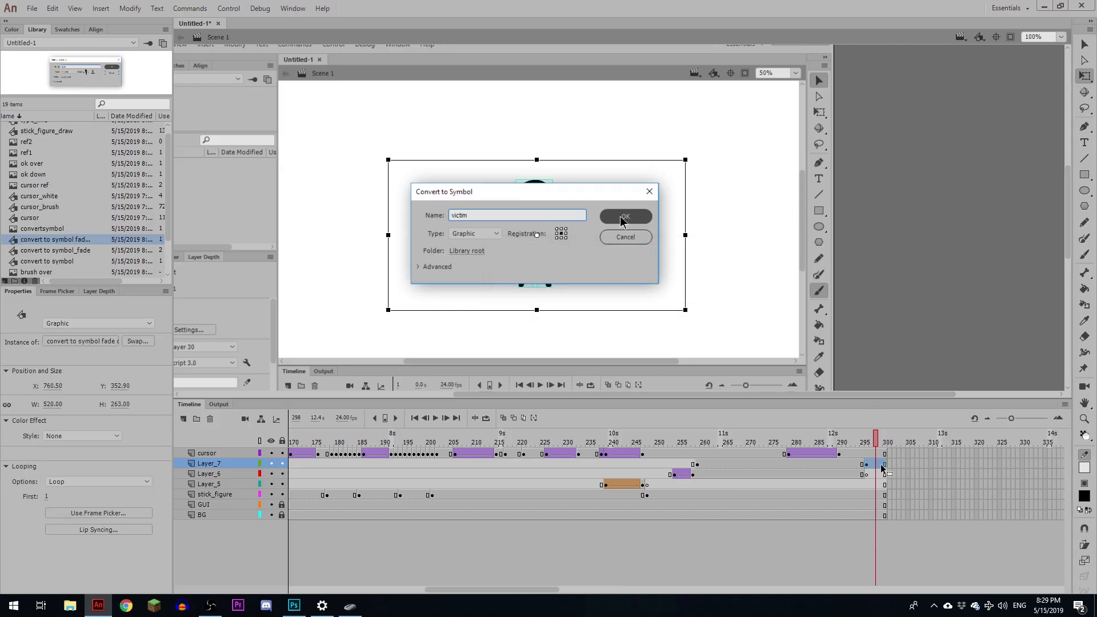
# - Keyframe the dialog symbol at frame 299, scale it down from its center to about 461 by 233, and set its alpha to 0%
pyautogui.click(881, 465)
pyautogui.click(640, 208)
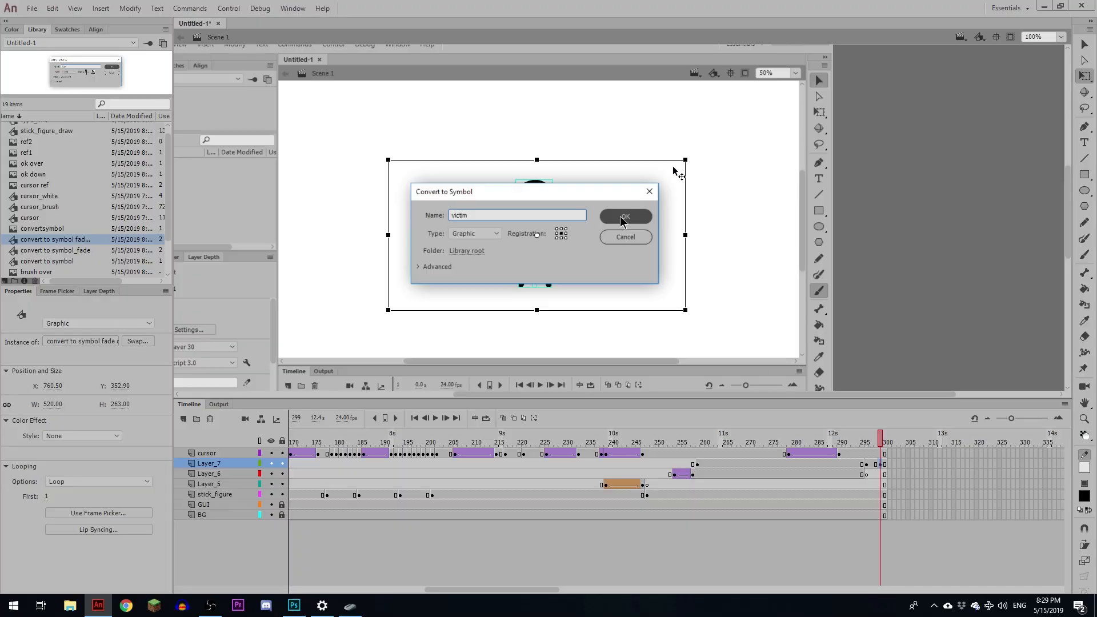
pyautogui.moveTo(685, 160); pyautogui.dragTo(668, 168)
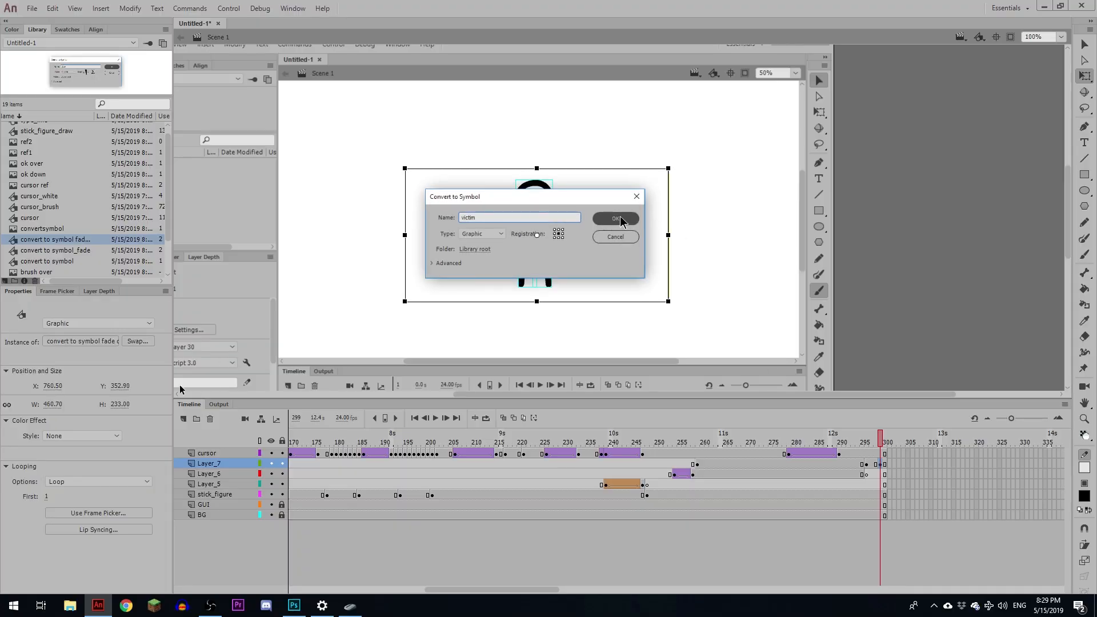
pyautogui.click(103, 436)
pyautogui.click(91, 504)
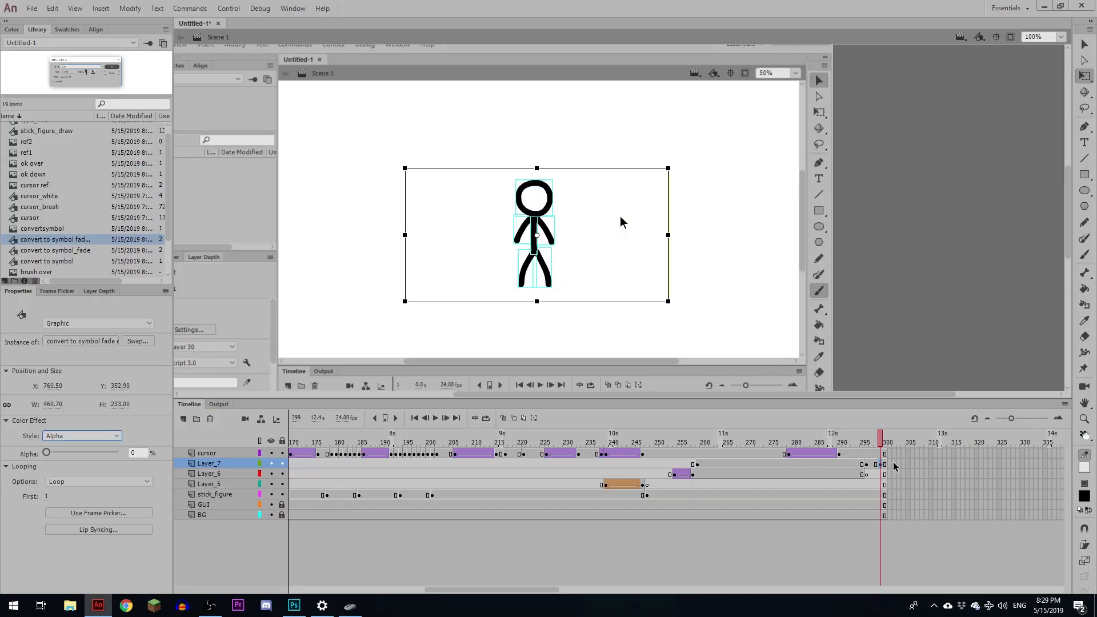
# - Create a classic tween for the fade-out on Layer_7 with classic ease 100 out, and play it back
pyautogui.click(871, 464)
pyautogui.press('F4')
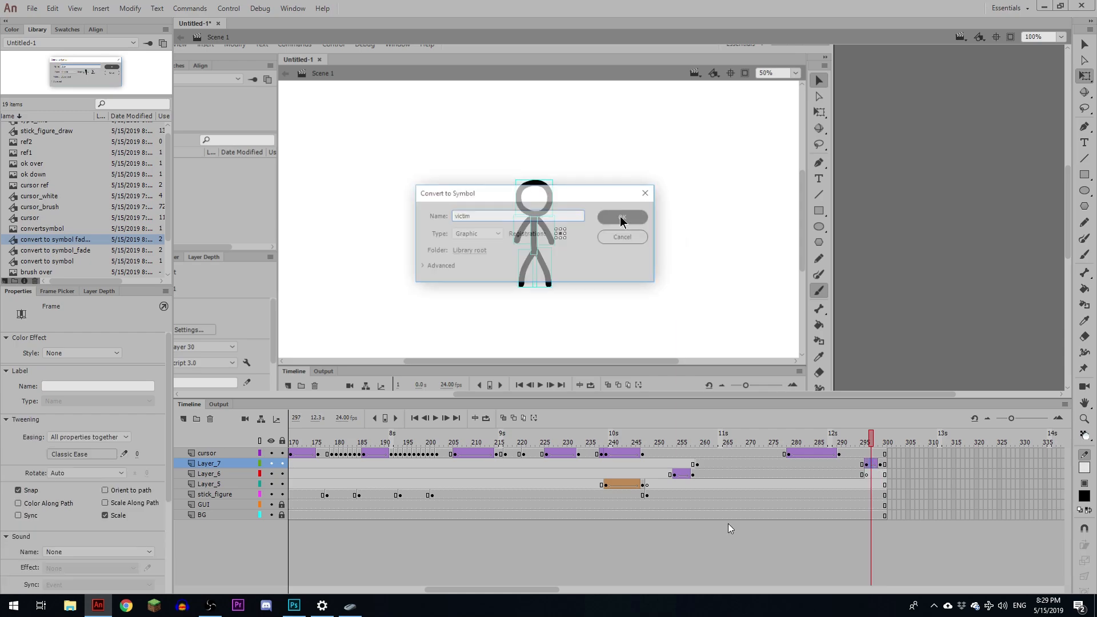
pyautogui.moveTo(139, 453); pyautogui.dragTo(163, 353)
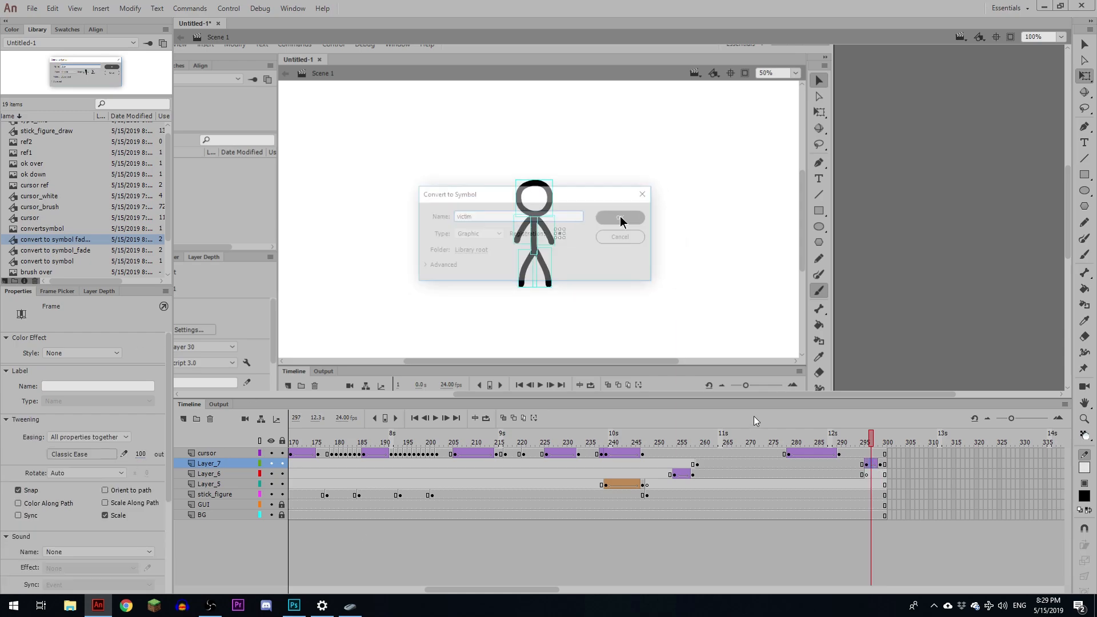
pyautogui.press('Return')
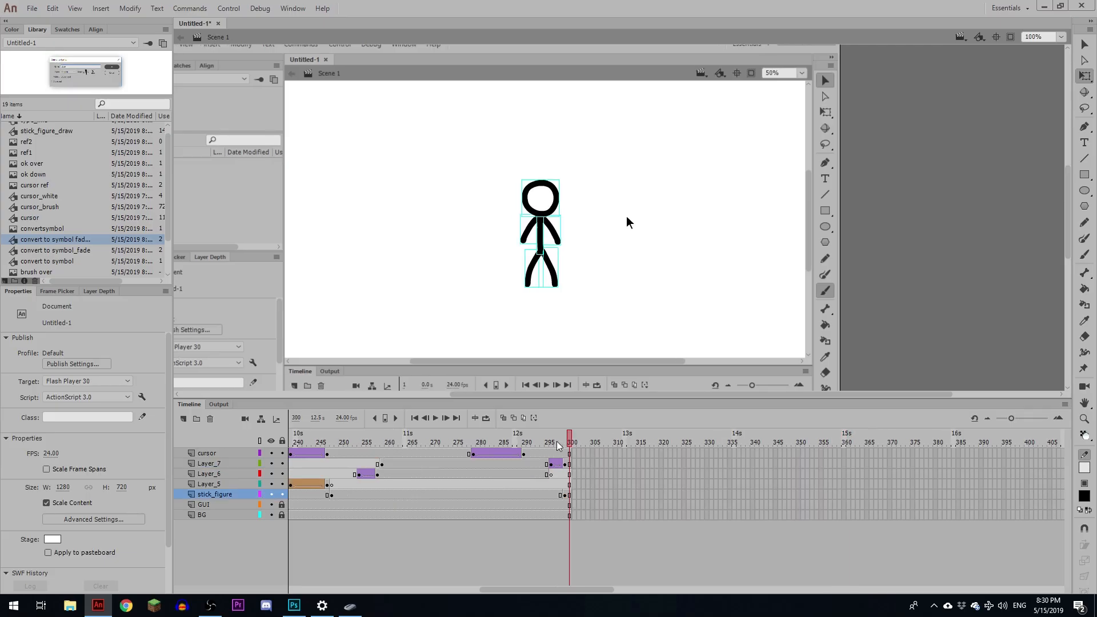
# - Extend all layers by 11 frames to frame 311
pyautogui.press('F5')
pyautogui.press('F5')
pyautogui.press('F5')
pyautogui.press('F5')
pyautogui.press('F5')
pyautogui.press('F5')
pyautogui.press('F5')
pyautogui.press('F5')
pyautogui.press('F5')
pyautogui.press('F5')
pyautogui.press('F5')
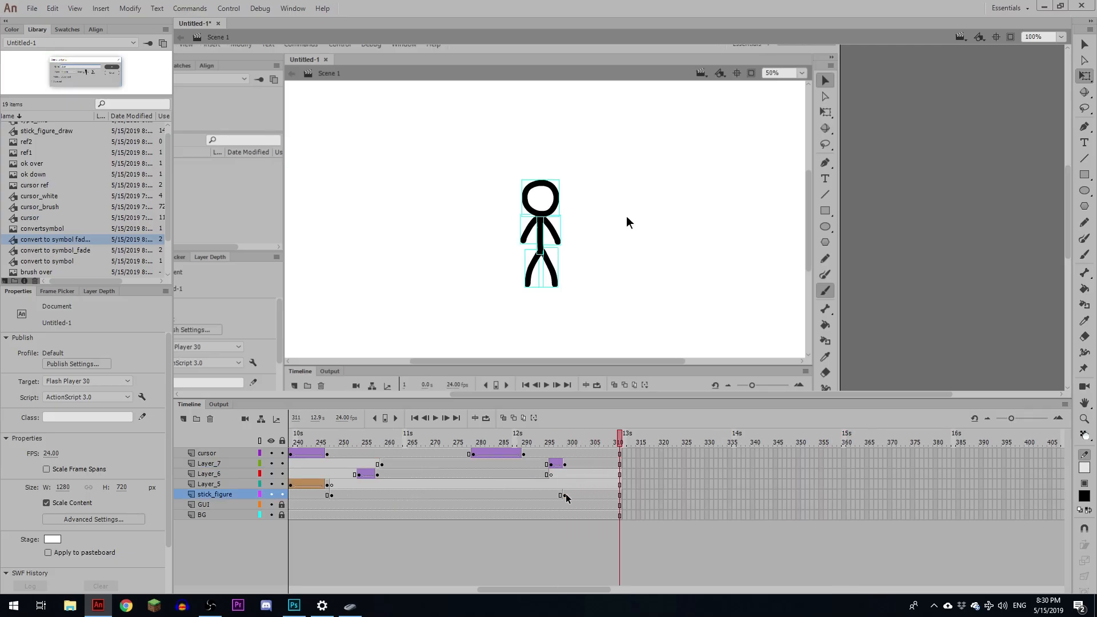
# - End the faded-out dialog symbol on Layer_7 with a blank keyframe at frame 300
pyautogui.click(564, 495)
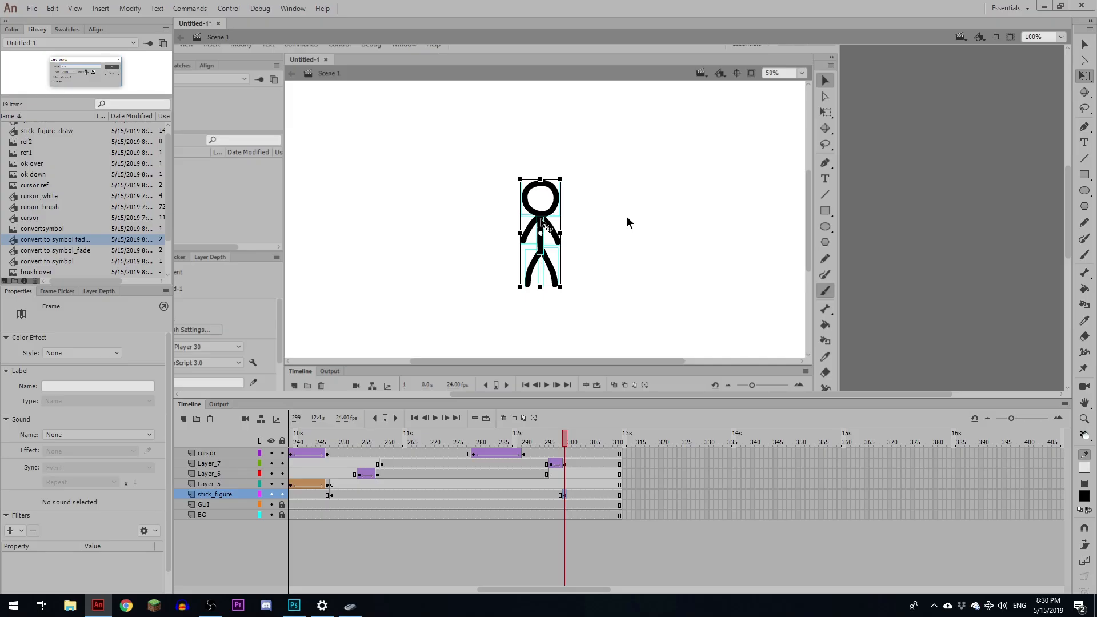
pyautogui.click(540, 220)
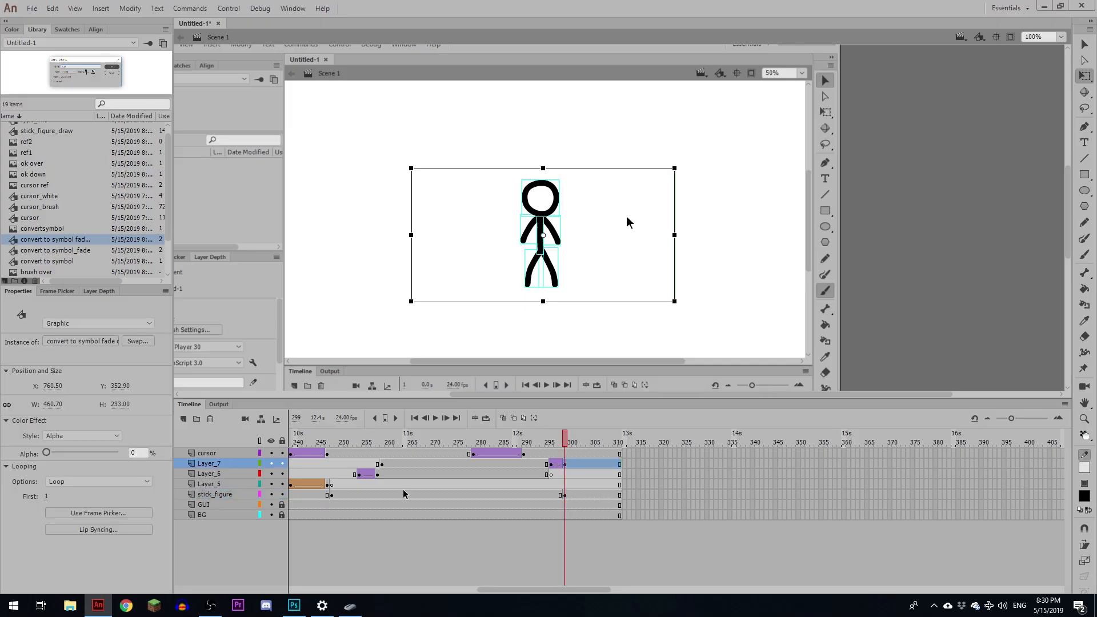
pyautogui.click(569, 464)
pyautogui.press('F7')
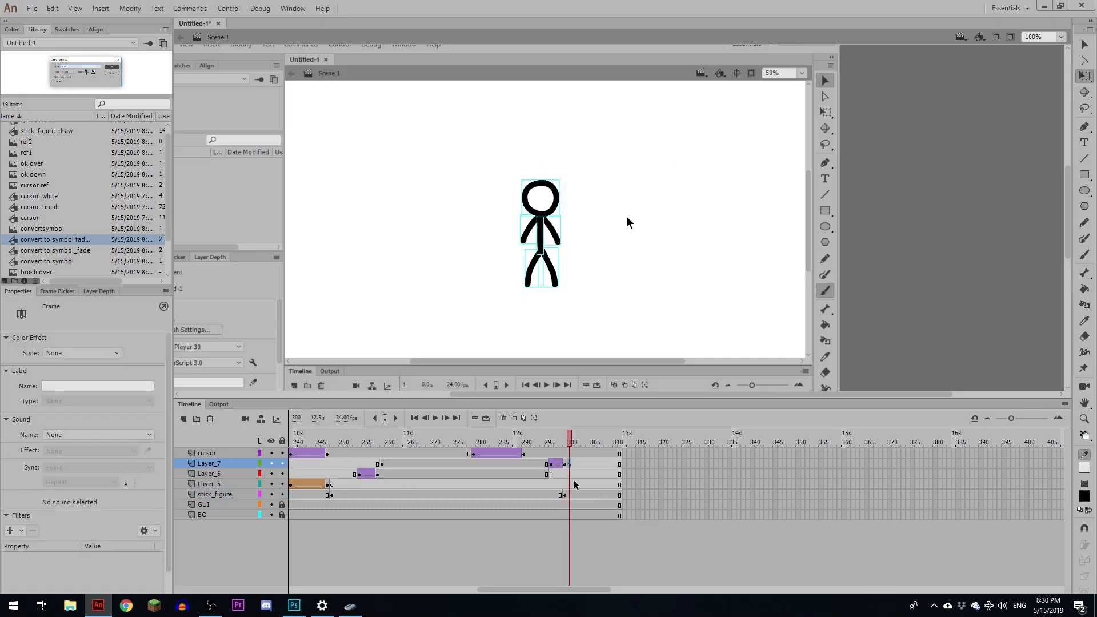
# - Open the stick_figure_draw symbol for editing and add keyframes at frame 56 on Layer_7 through Layer_2
pyautogui.click(543, 253)
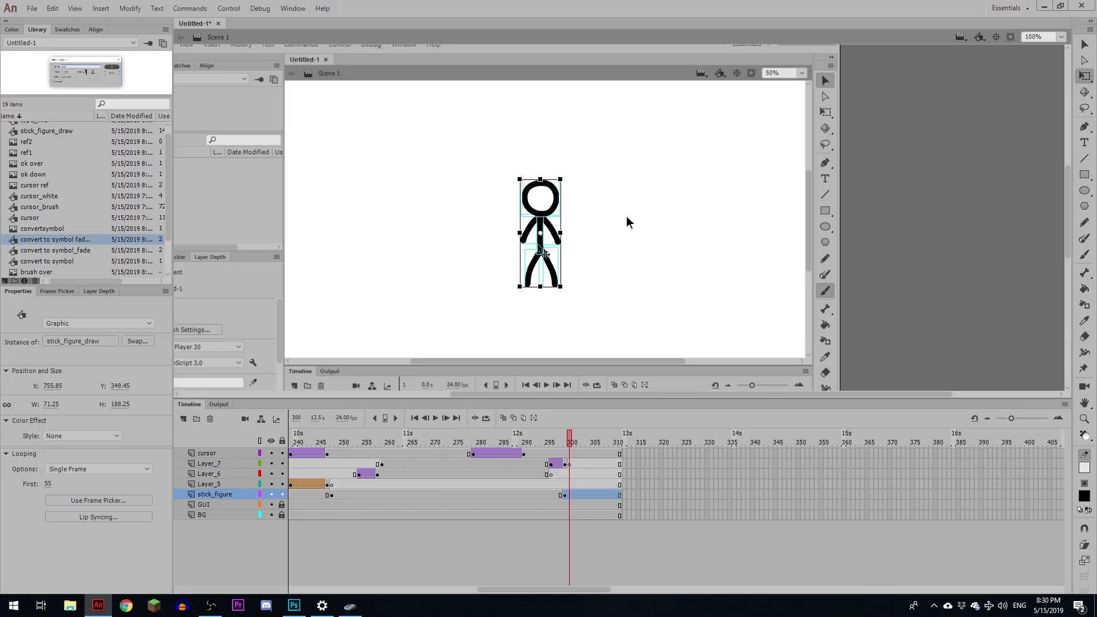
pyautogui.doubleClick(543, 253)
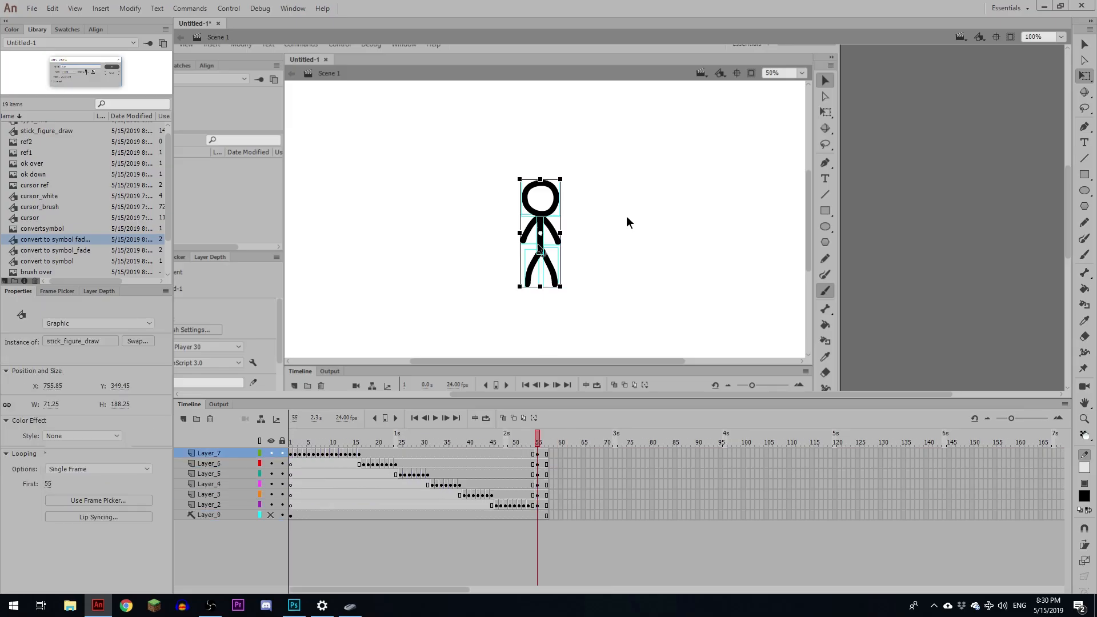
pyautogui.moveTo(538, 449); pyautogui.dragTo(541, 505)
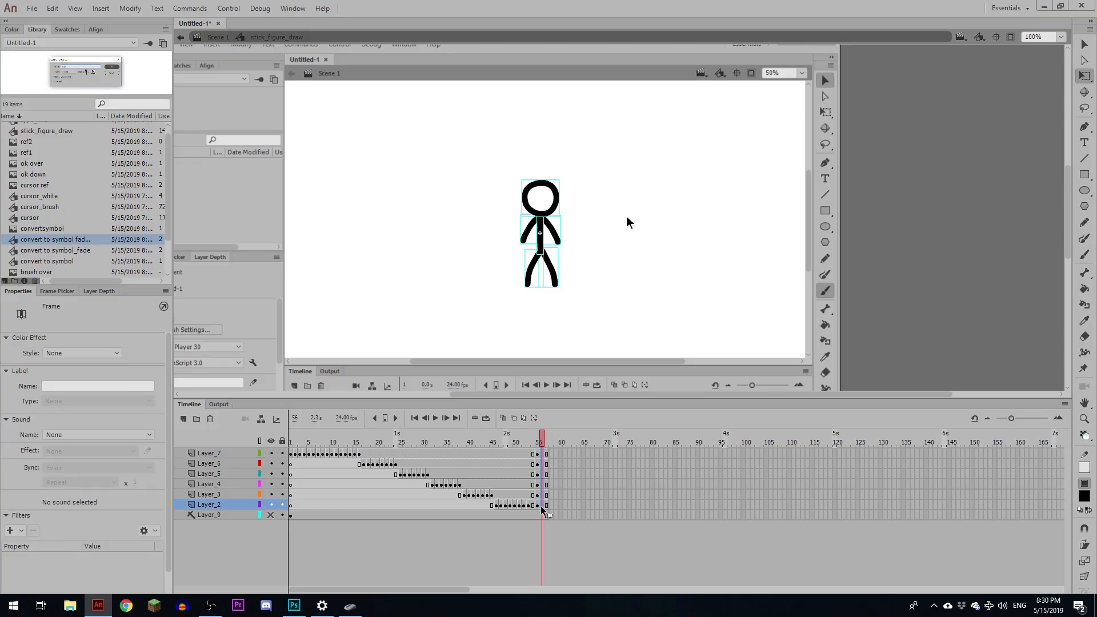
pyautogui.hotkey('ctrl', '=')
pyautogui.click(705, 170)
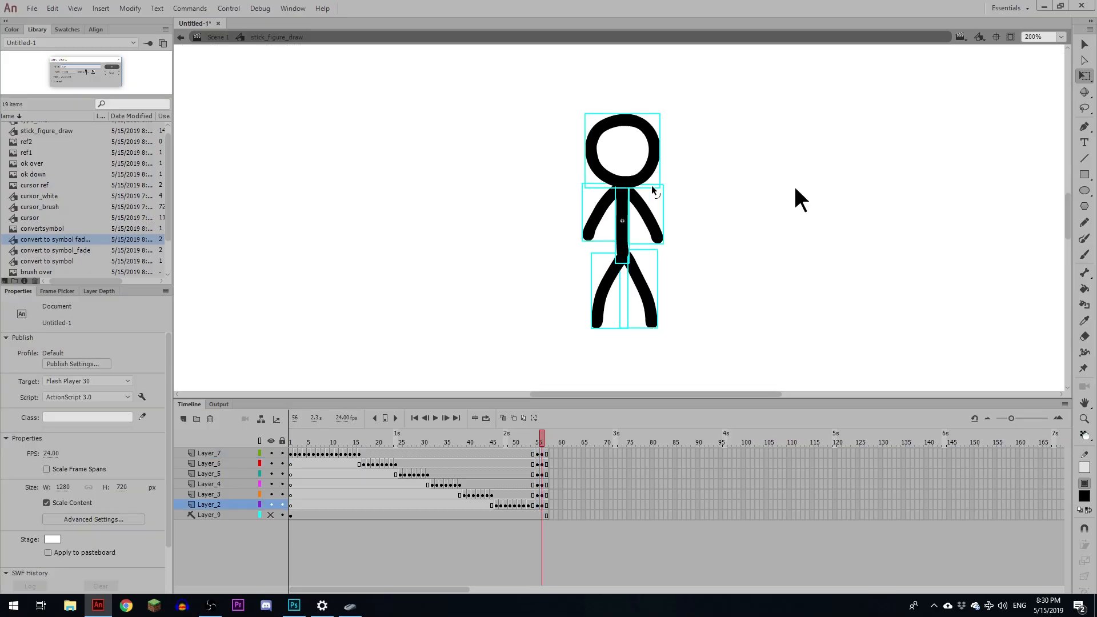
# - Delete the cyan outline boxes around the head, torso, arms and legs at frame 56
pyautogui.click(652, 186)
pyautogui.press('Delete')
pyautogui.click(664, 195)
pyautogui.press('Delete')
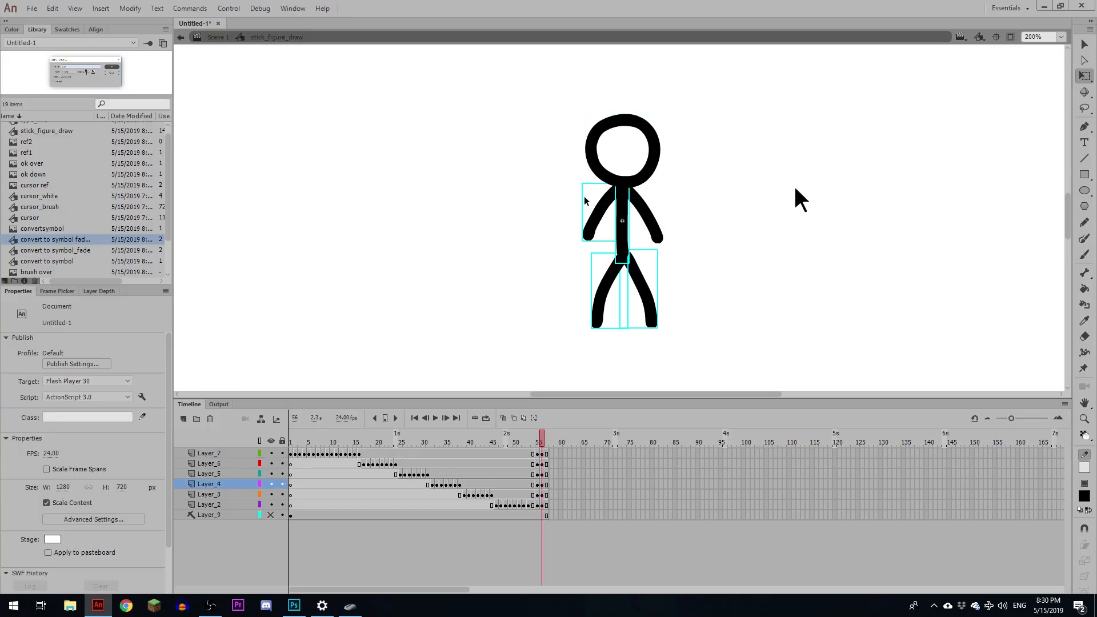
pyautogui.click(605, 240)
pyautogui.press('Delete')
pyautogui.click(611, 257)
pyautogui.press('Delete')
pyautogui.click(630, 264)
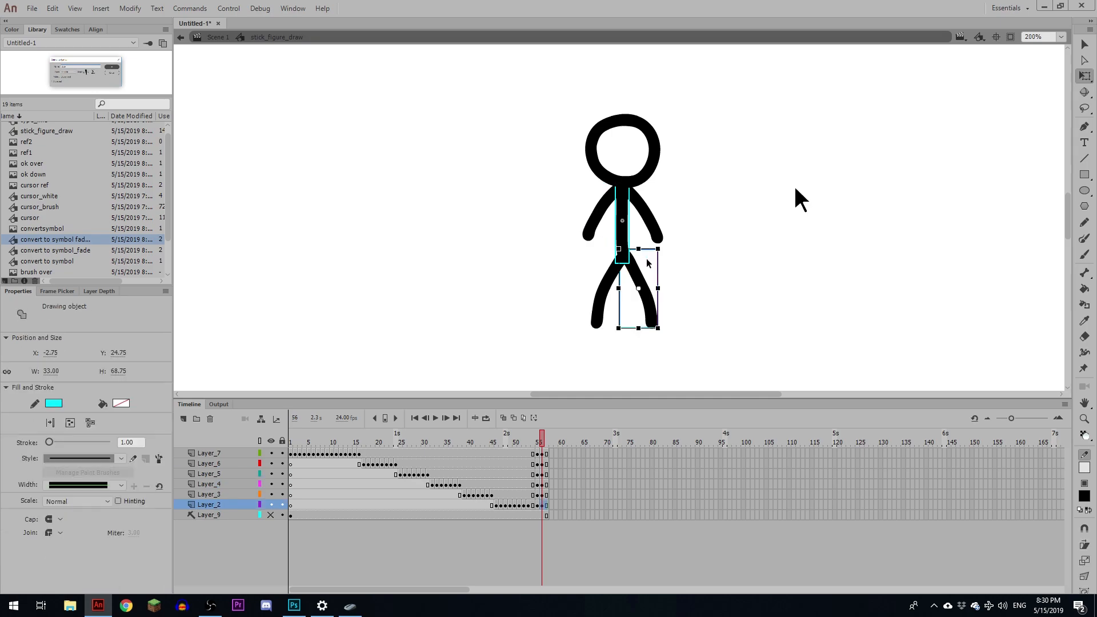
pyautogui.press('Delete')
pyautogui.click(628, 261)
pyautogui.press('Delete')
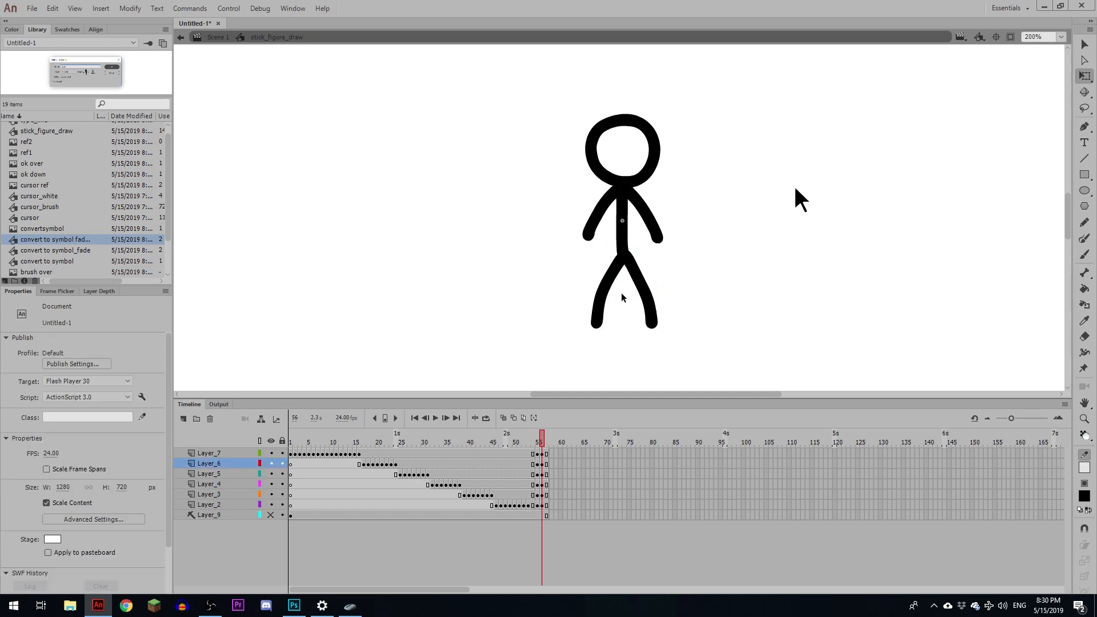
# - Restore the last deleted outline box and resize it to enclose the whole stick figure, about 71 by 188
pyautogui.hotkey('ctrl', 'z')
pyautogui.moveTo(631, 184); pyautogui.dragTo(672, 112)
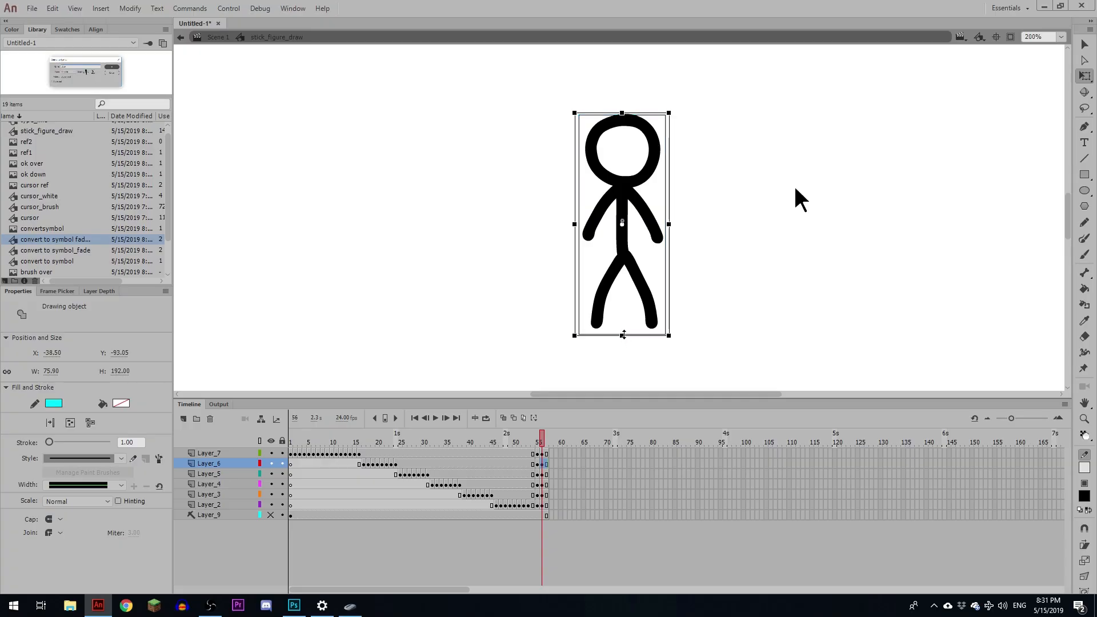
pyautogui.moveTo(622, 335); pyautogui.dragTo(623, 330)
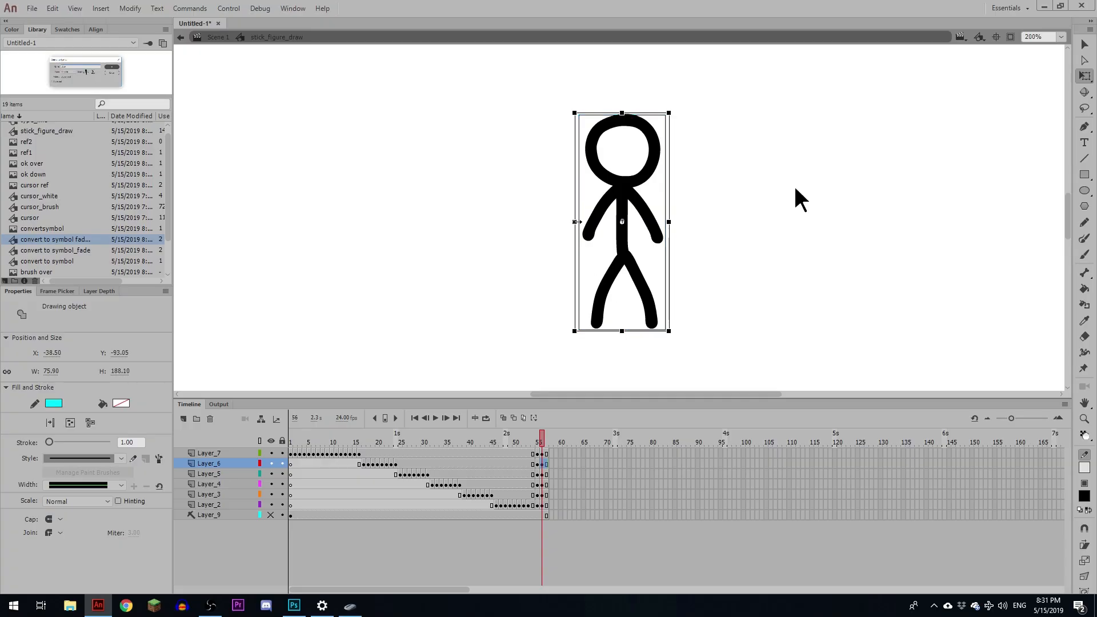
pyautogui.moveTo(574, 222); pyautogui.dragTo(577, 221)
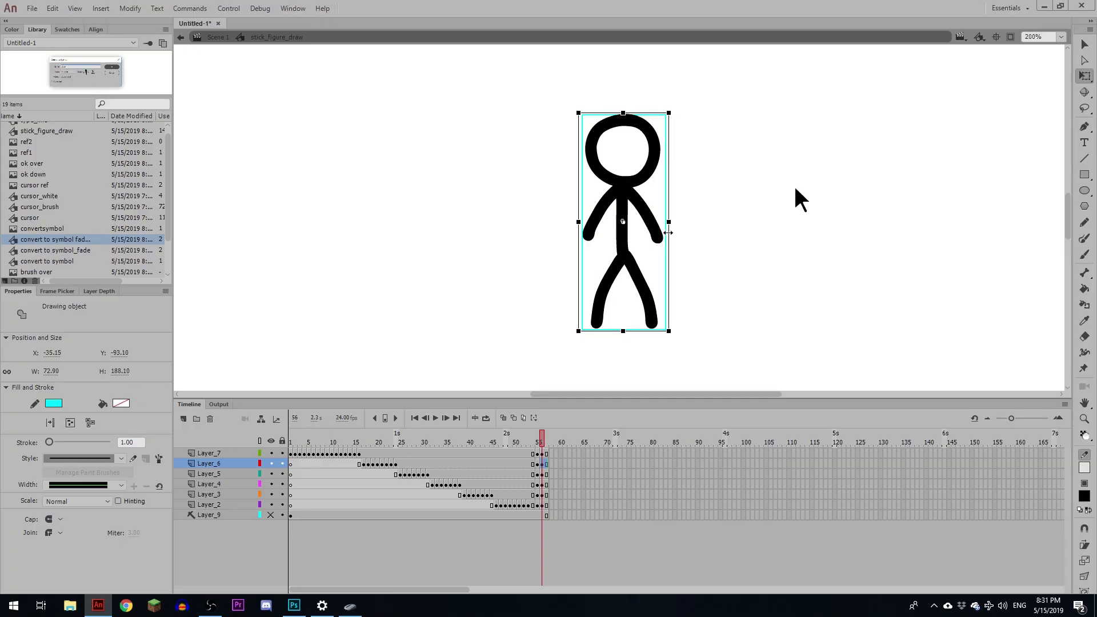
pyautogui.moveTo(669, 234); pyautogui.dragTo(665, 234)
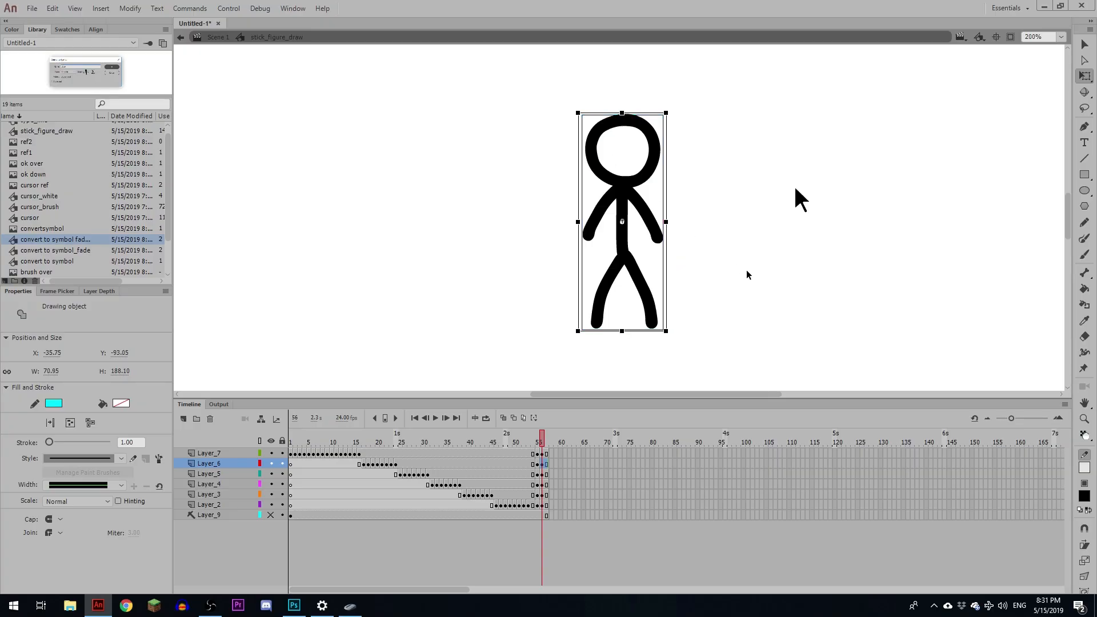
pyautogui.click(710, 294)
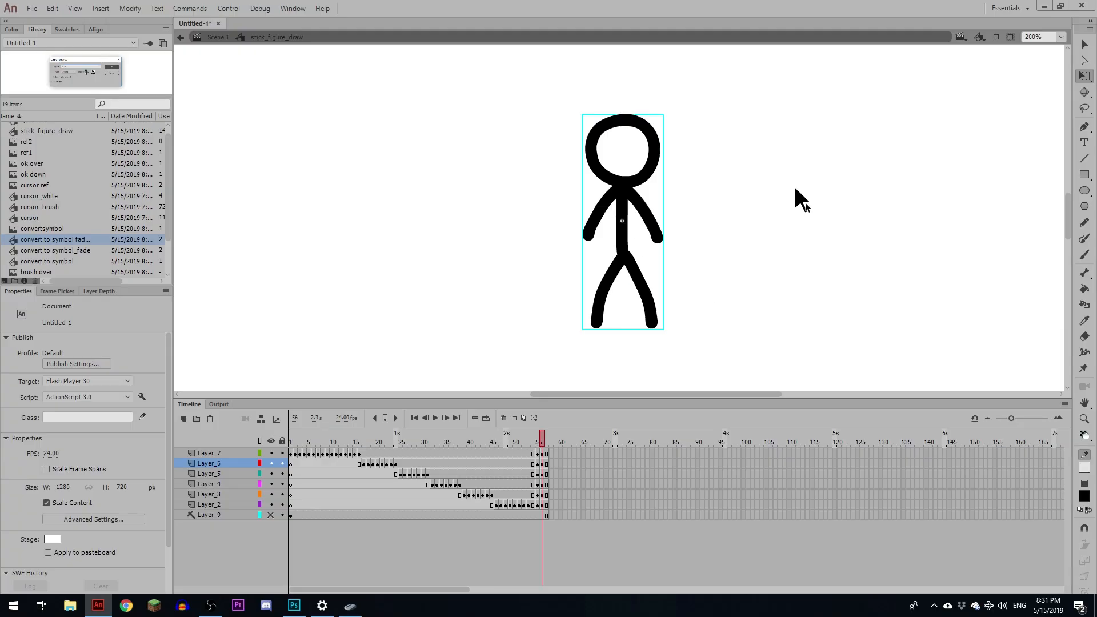
# - Return to Scene 1 and select the stick figure symbol to examine its bounding box and center mark
pyautogui.click(606, 177)
pyautogui.click(439, 155)
pyautogui.click(215, 37)
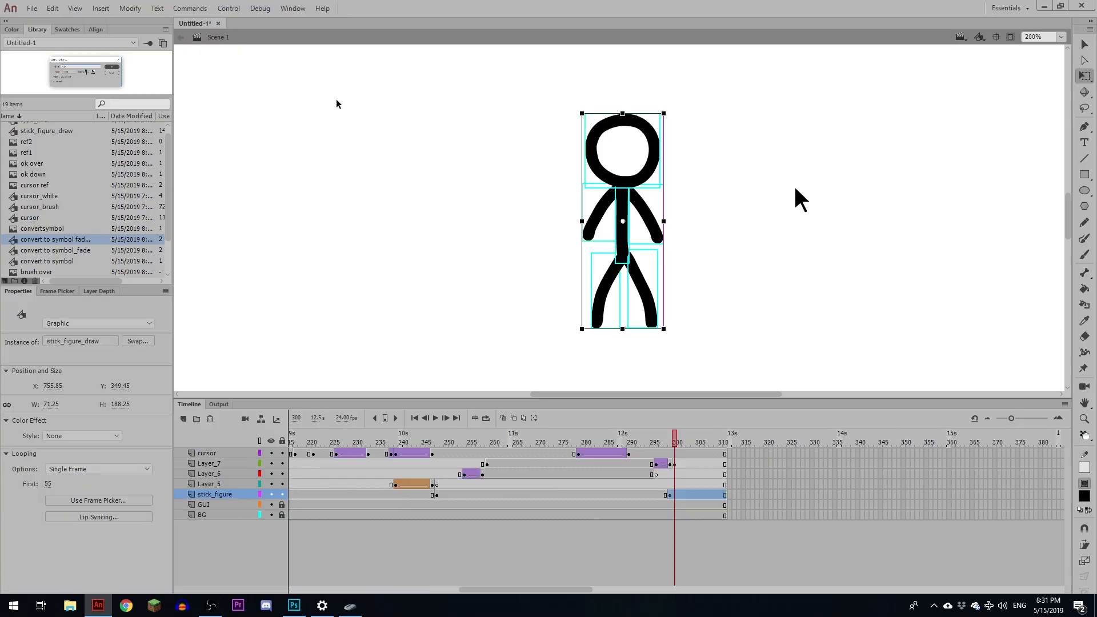
pyautogui.click(705, 282)
pyautogui.click(627, 240)
pyautogui.click(695, 273)
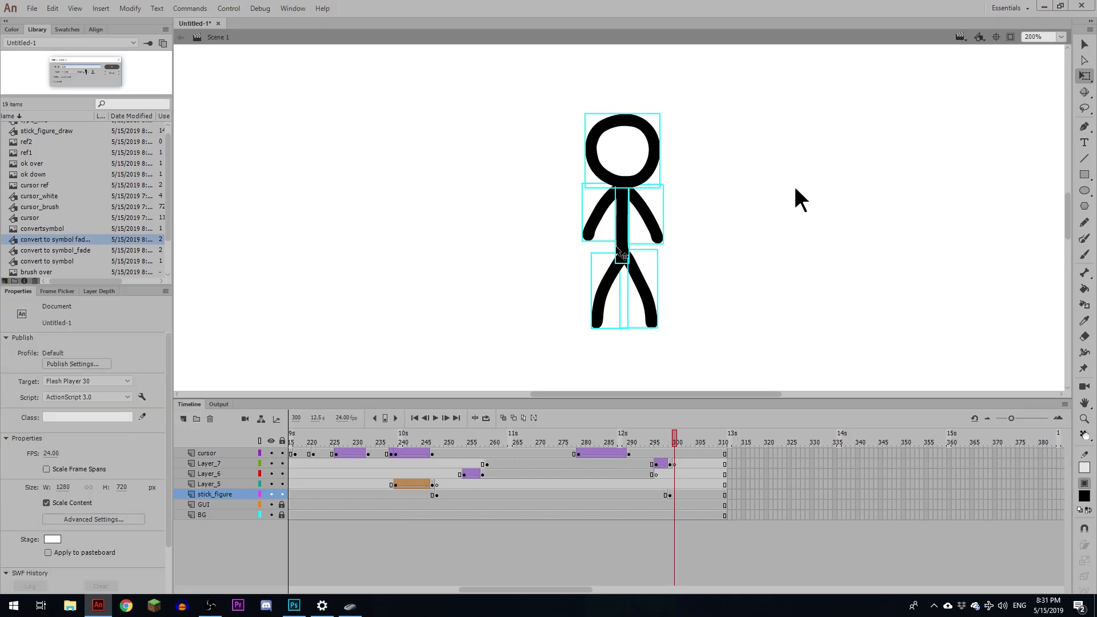
pyautogui.press('v')
pyautogui.click(626, 224)
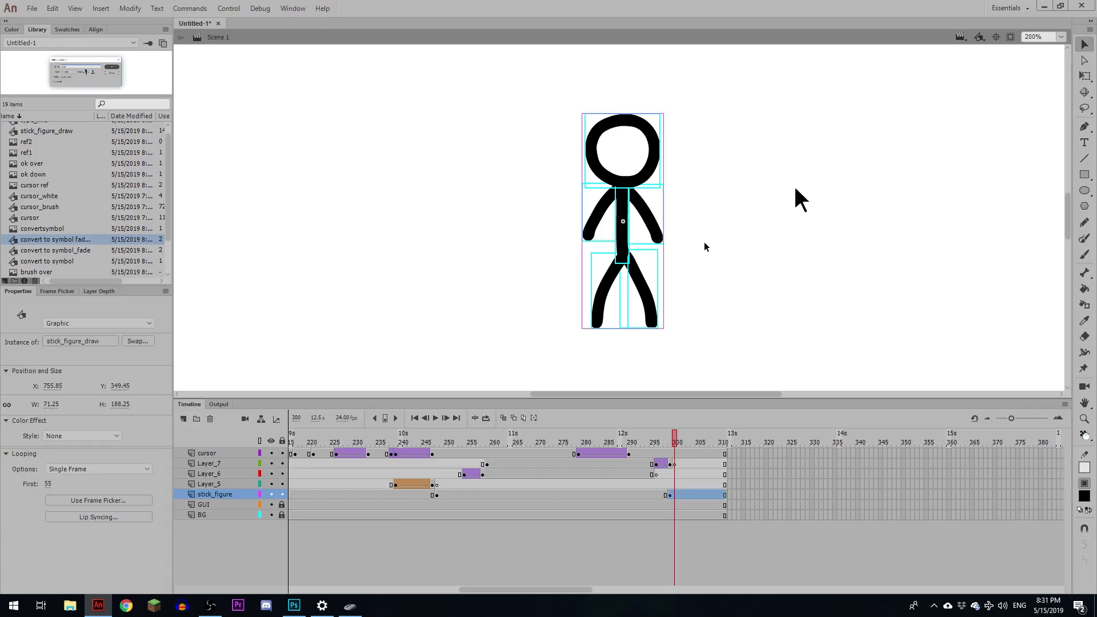
# - Brush a rough circle about 84 by 86 beside the stick figure and convert it to a graphic symbol
pyautogui.press('b')
pyautogui.moveTo(402, 235); pyautogui.dragTo(413, 248)
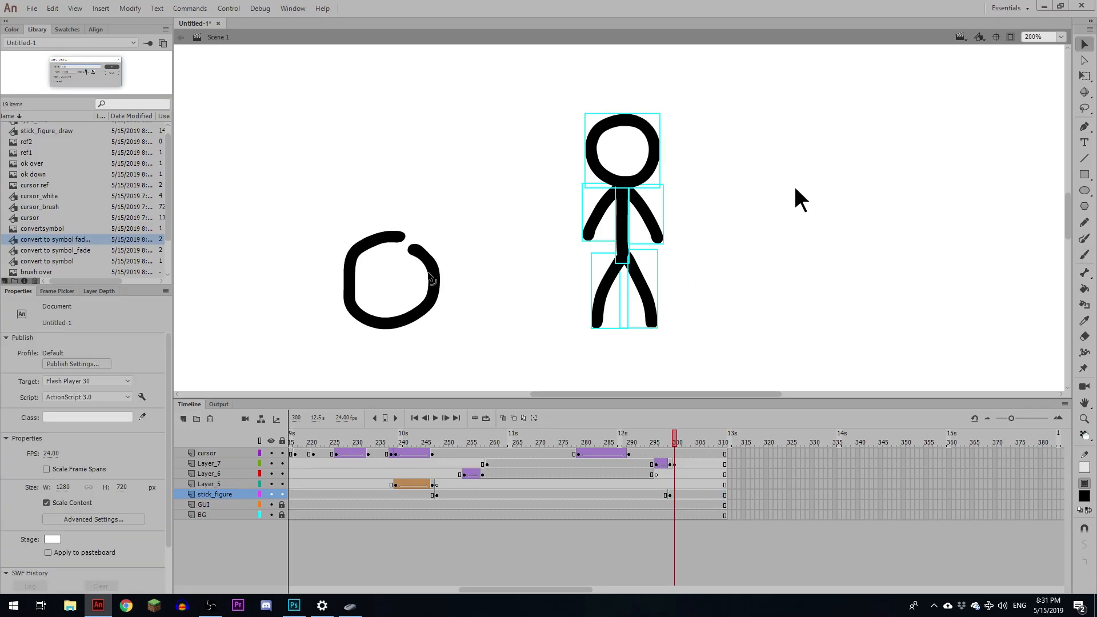
pyautogui.click(430, 277)
pyautogui.press('F8')
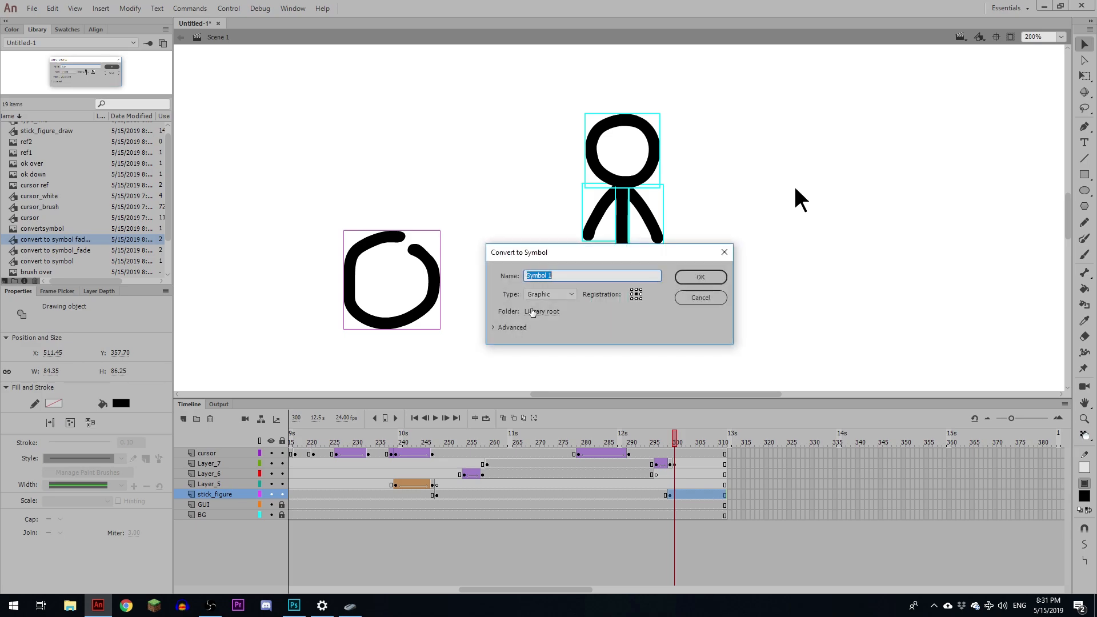
pyautogui.click(684, 277)
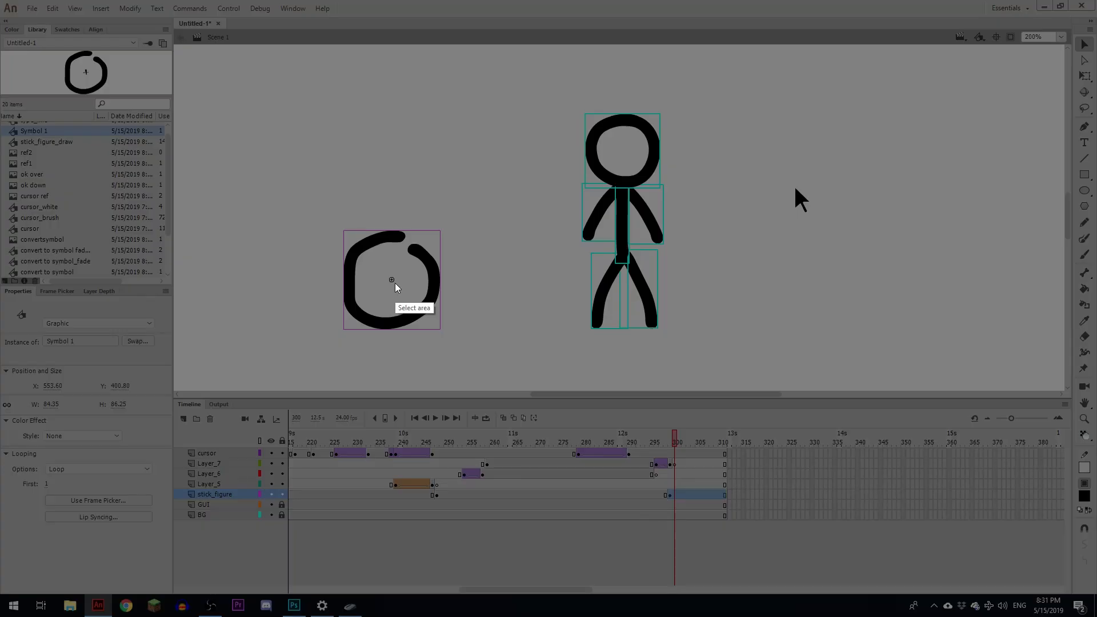
# - Capture a small screenshot of the circle symbol's registration mark, and delete Symbol 1 from the library
pyautogui.moveTo(384, 272); pyautogui.dragTo(399, 289)
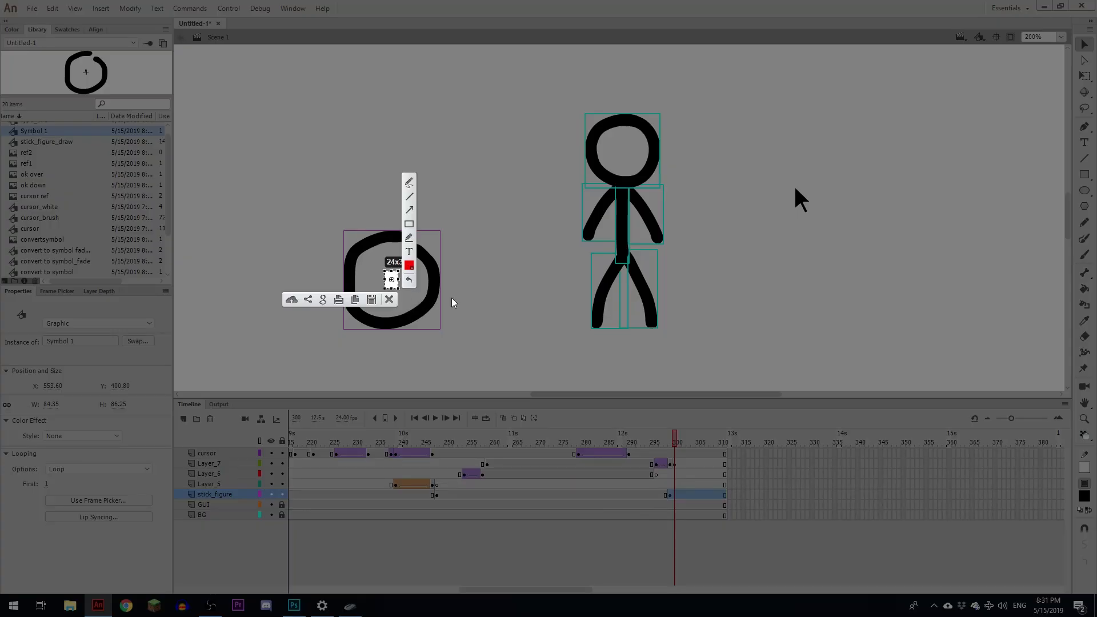
pyautogui.press('Escape')
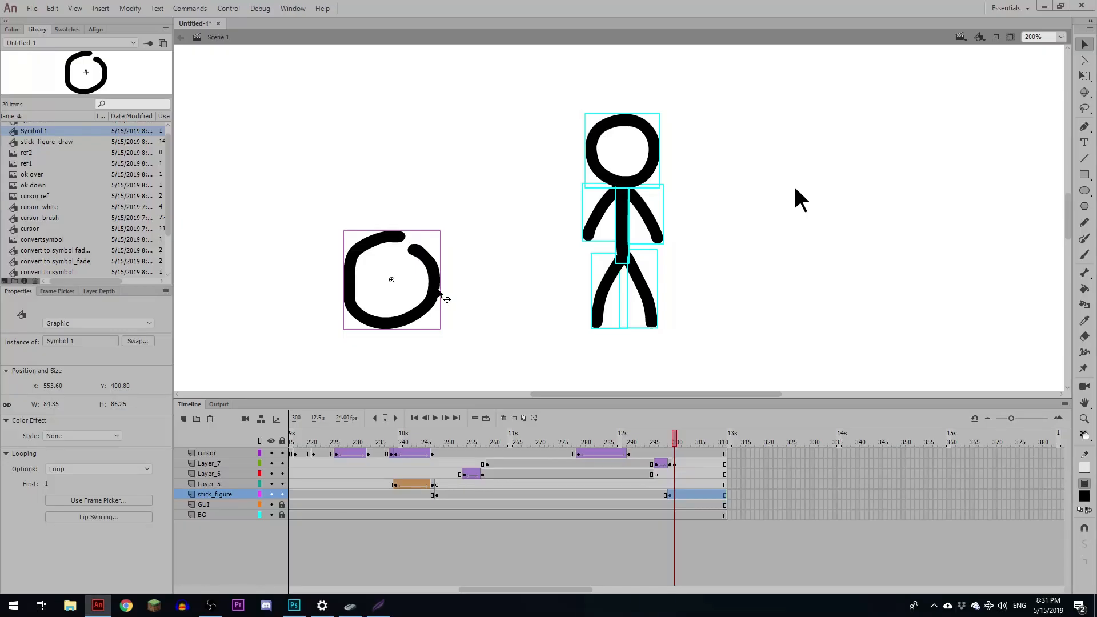
pyautogui.click(56, 142)
pyautogui.click(39, 132)
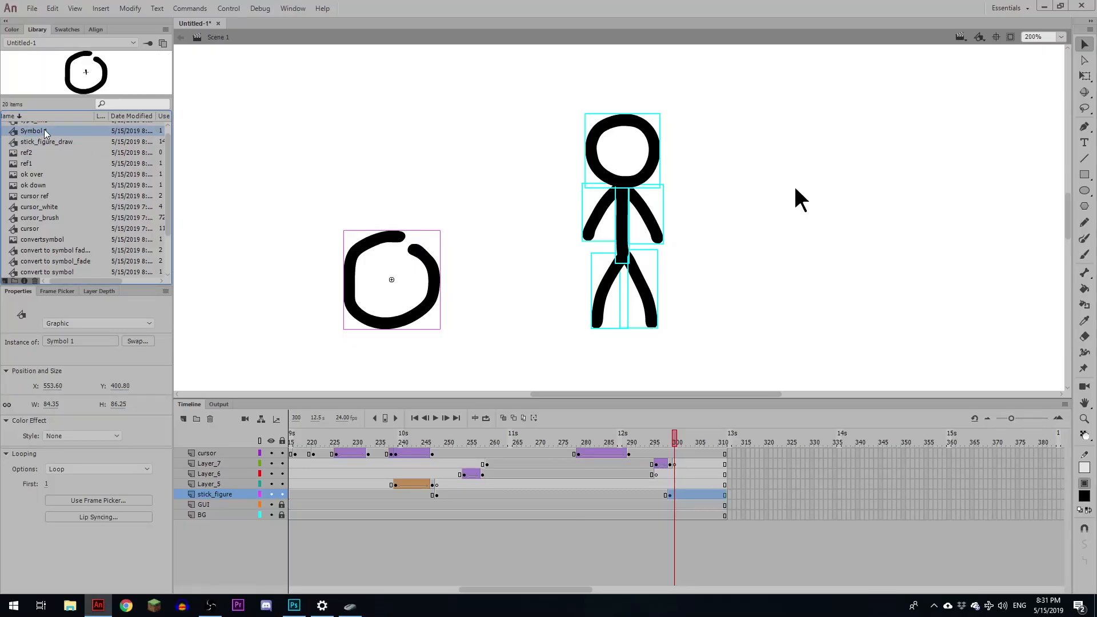
pyautogui.press('Delete')
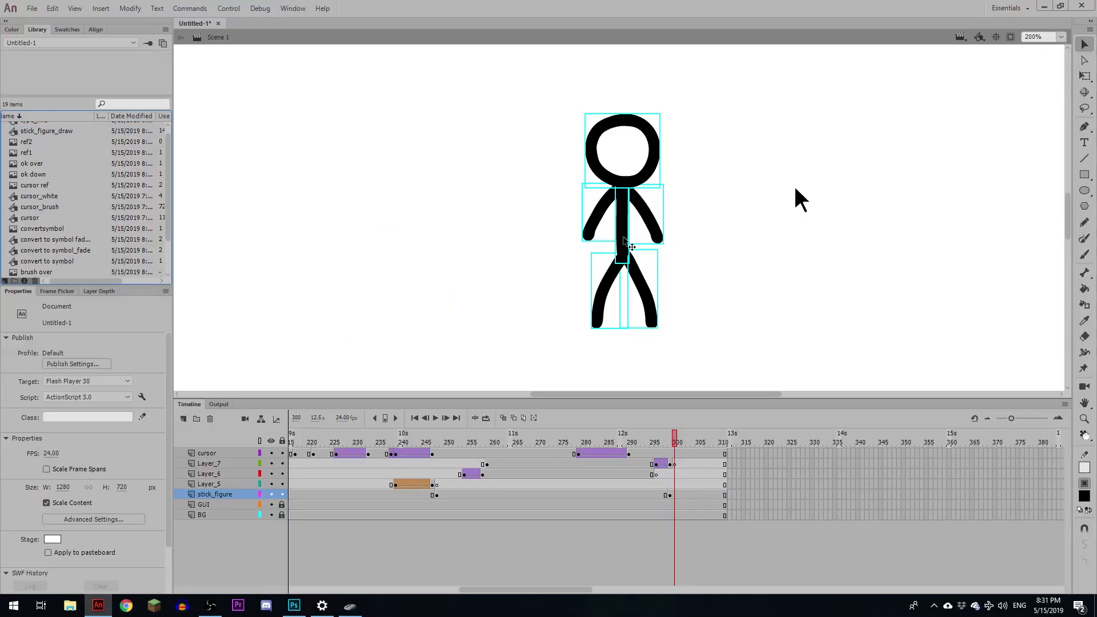
# - Reopen stick_figure_draw and add a new layer above Layer_7 with a blank keyframe at frame 56
pyautogui.click(624, 239)
pyautogui.doubleClick(624, 239)
pyautogui.moveTo(538, 445); pyautogui.dragTo(543, 442)
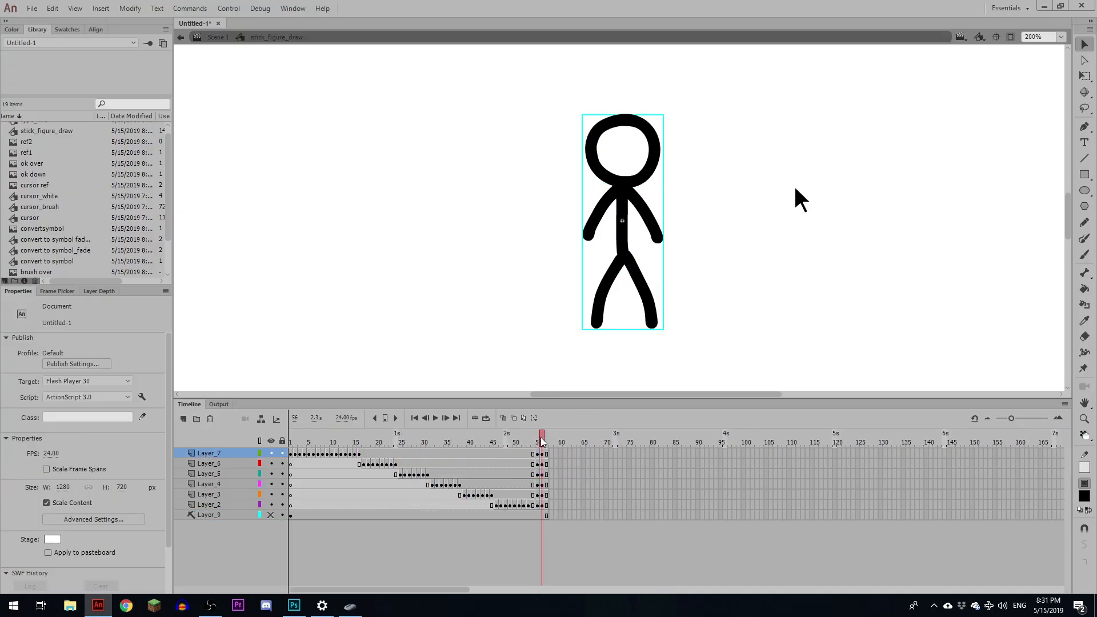
pyautogui.click(205, 453)
pyautogui.click(183, 419)
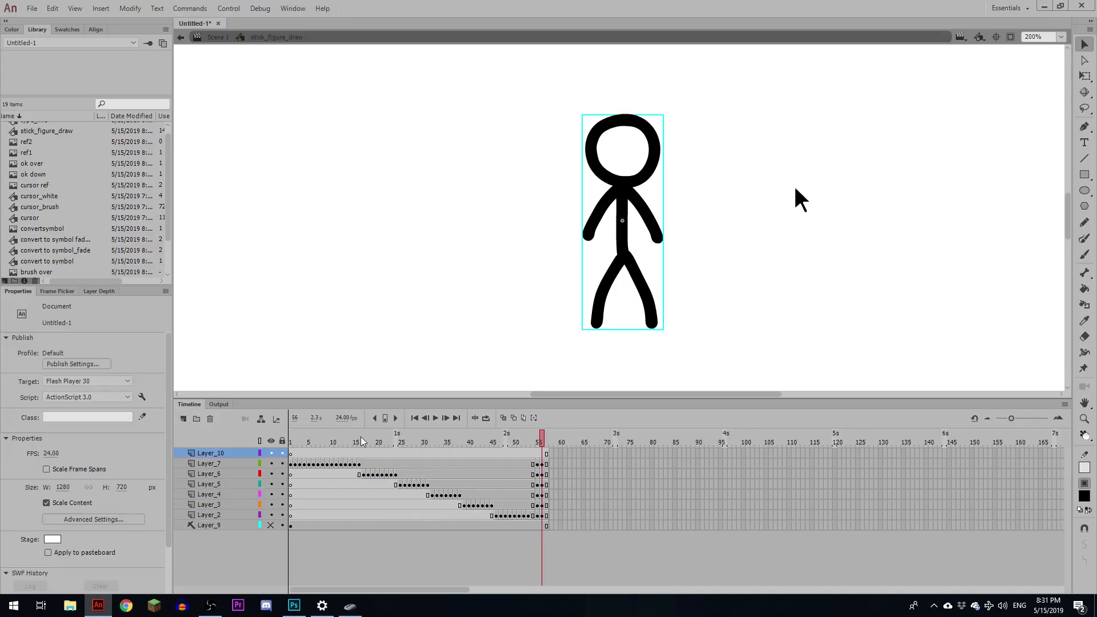
pyautogui.click(542, 453)
pyautogui.press('F7')
# - Paste the captured registration mark on Layer_10 and position it over the center of the stick figure
pyautogui.hotkey('ctrl', 'v')
pyautogui.moveTo(636, 233); pyautogui.dragTo(630, 232)
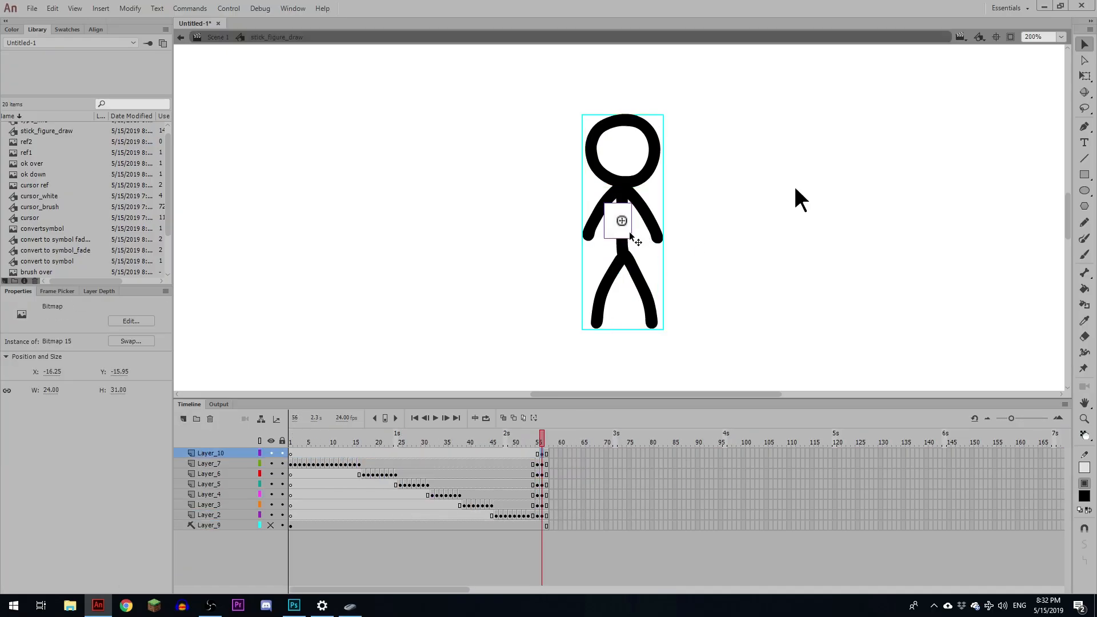
pyautogui.hotkey('ctrl', '=')
pyautogui.hotkey('ctrl', '=')
pyautogui.hotkey('ctrl', '=')
# - Set the pasted Bitmap 15 to lossless compression and turn off its smoothing in the bitmap properties
pyautogui.scroll(-2, 88, 211)
pyautogui.click(36, 251)
pyautogui.click(35, 261)
pyautogui.click(37, 242)
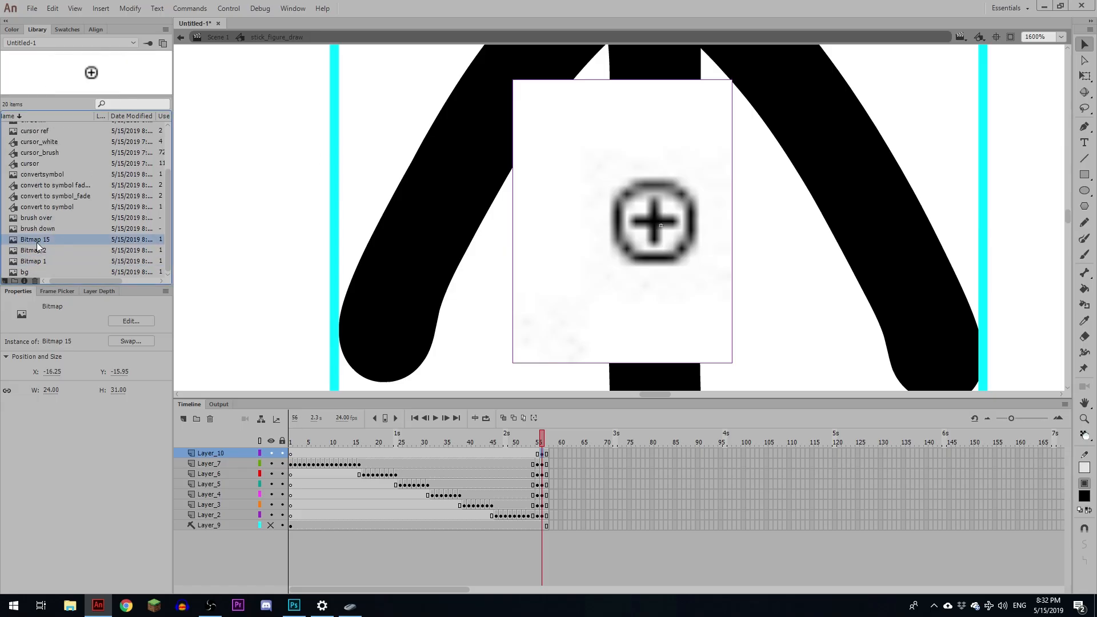
pyautogui.rightClick(47, 241)
pyautogui.click(100, 385)
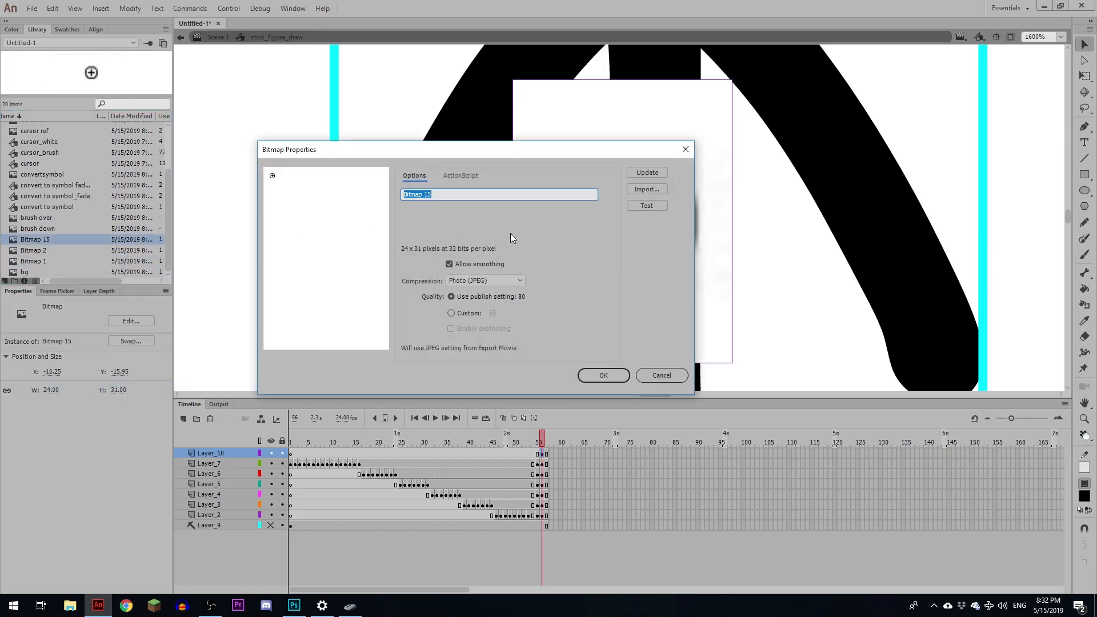
pyautogui.click(471, 279)
pyautogui.click(488, 305)
pyautogui.click(603, 375)
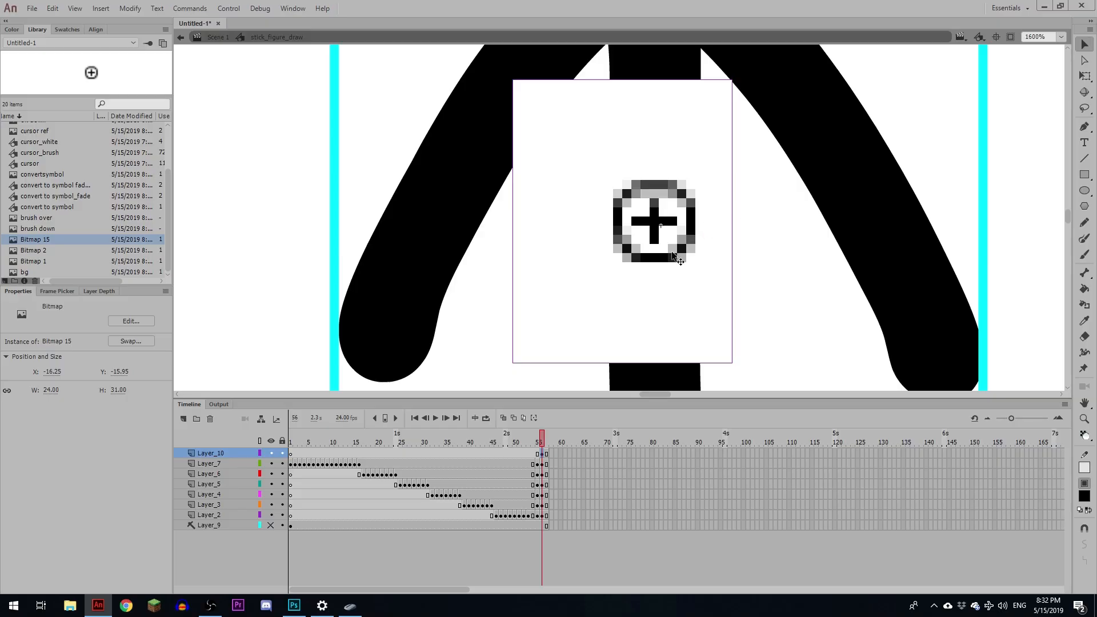
# - Add another layer above Layer_10 and draw a circle about 8.4 wide from the center of the registration mark
pyautogui.click(183, 419)
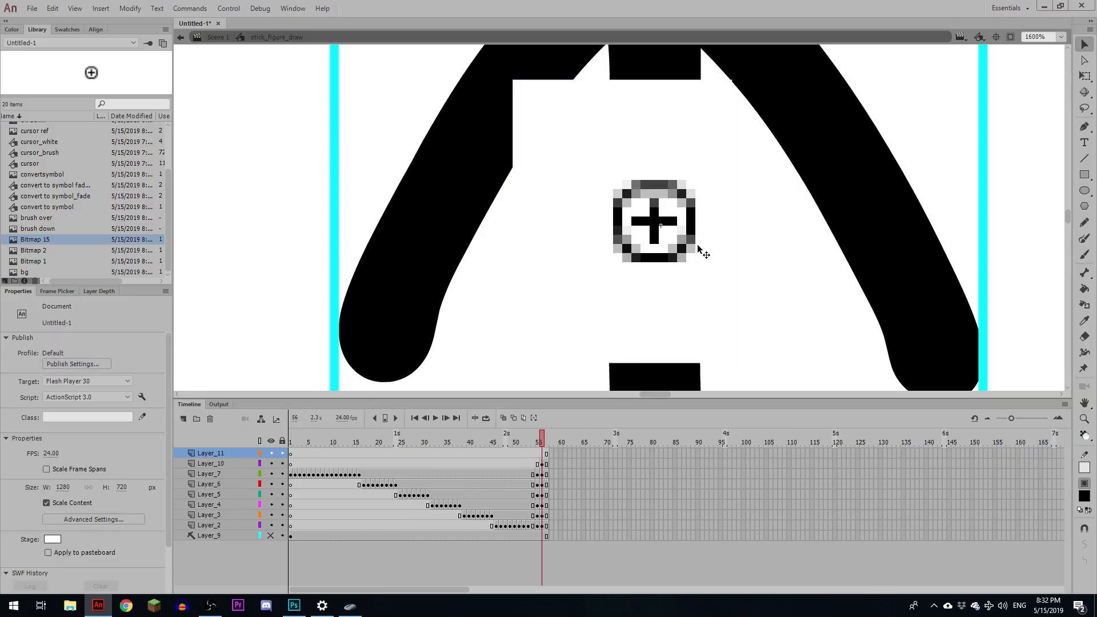
pyautogui.press('r')
pyautogui.press('o')
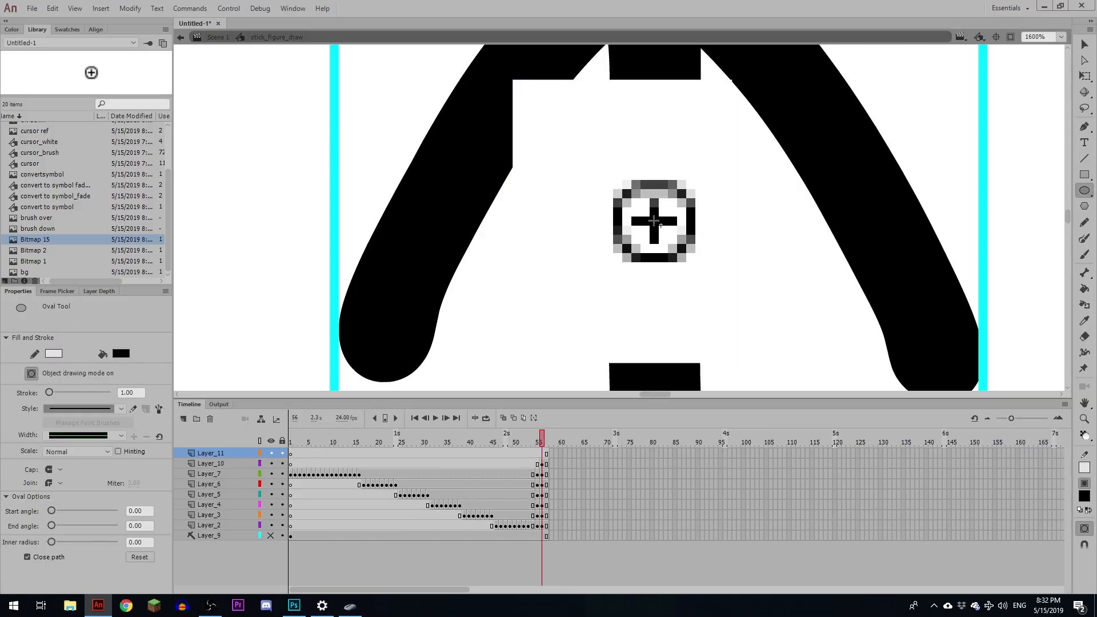
pyautogui.moveTo(655, 221); pyautogui.dragTo(689, 261)
pyautogui.press('v')
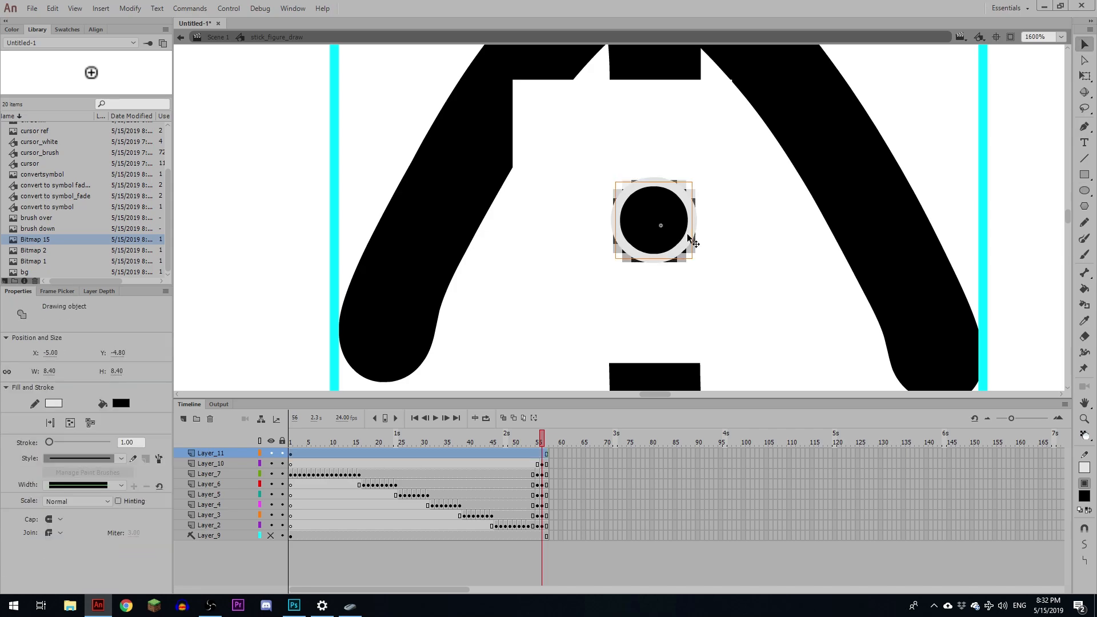
# - Give the circle on Layer_11 a white fill and a black stroke, comparing it against the captured registration mark
pyautogui.click(127, 407)
pyautogui.click(154, 486)
pyautogui.click(54, 404)
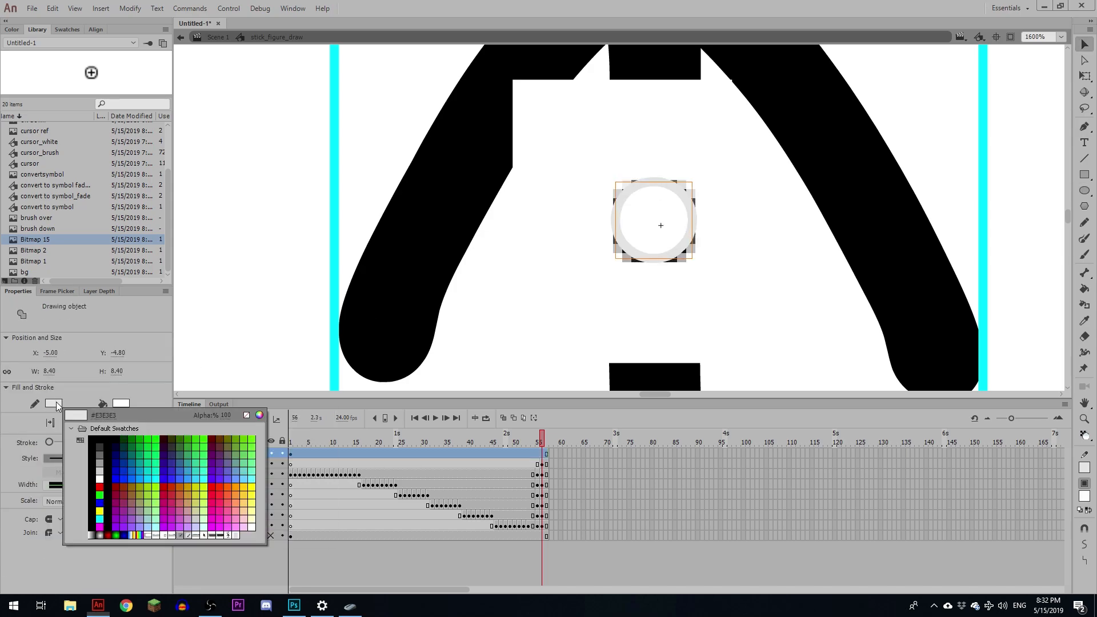
pyautogui.click(97, 453)
pyautogui.click(272, 454)
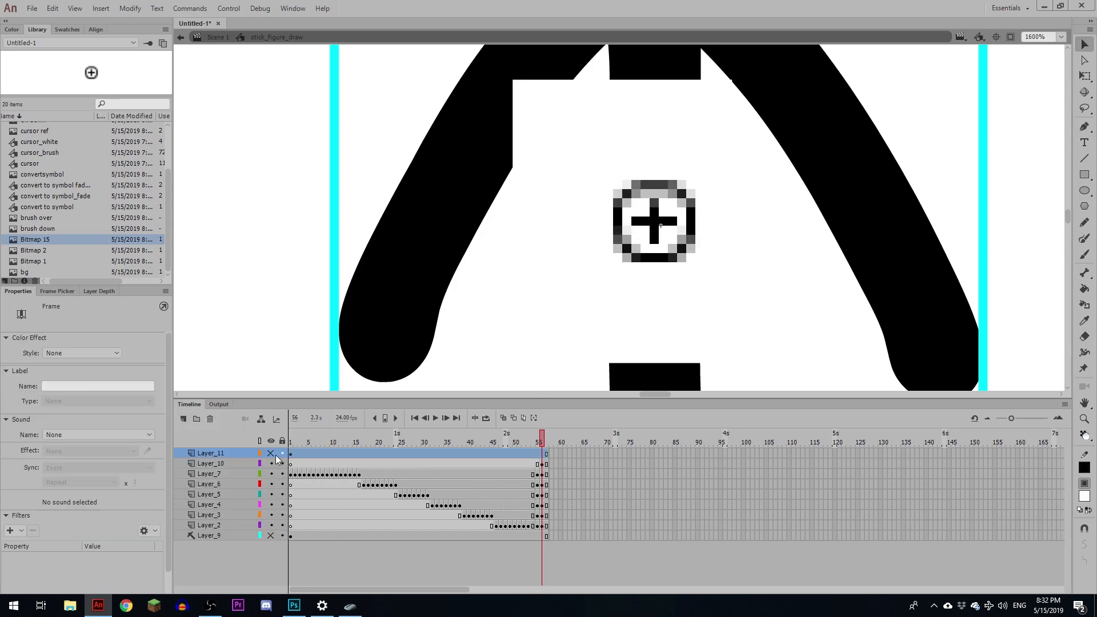
pyautogui.click(272, 453)
# - Add Layer_12, hide Layer_11, and trace the registration mark's cross with two lines about 4.1 long
pyautogui.click(184, 419)
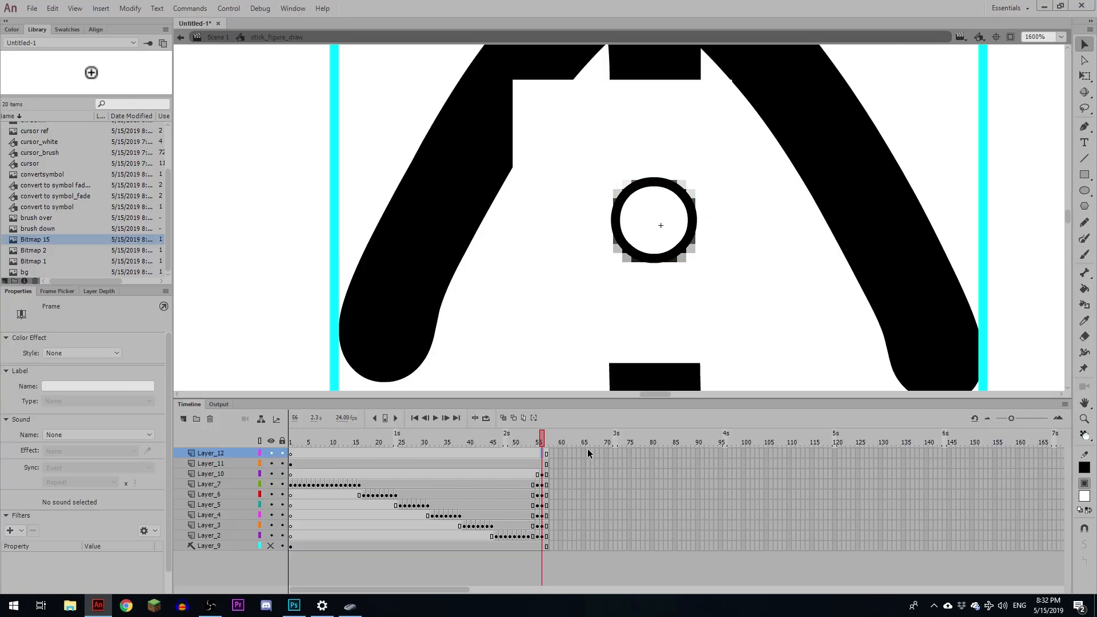
pyautogui.press('n')
pyautogui.click(272, 464)
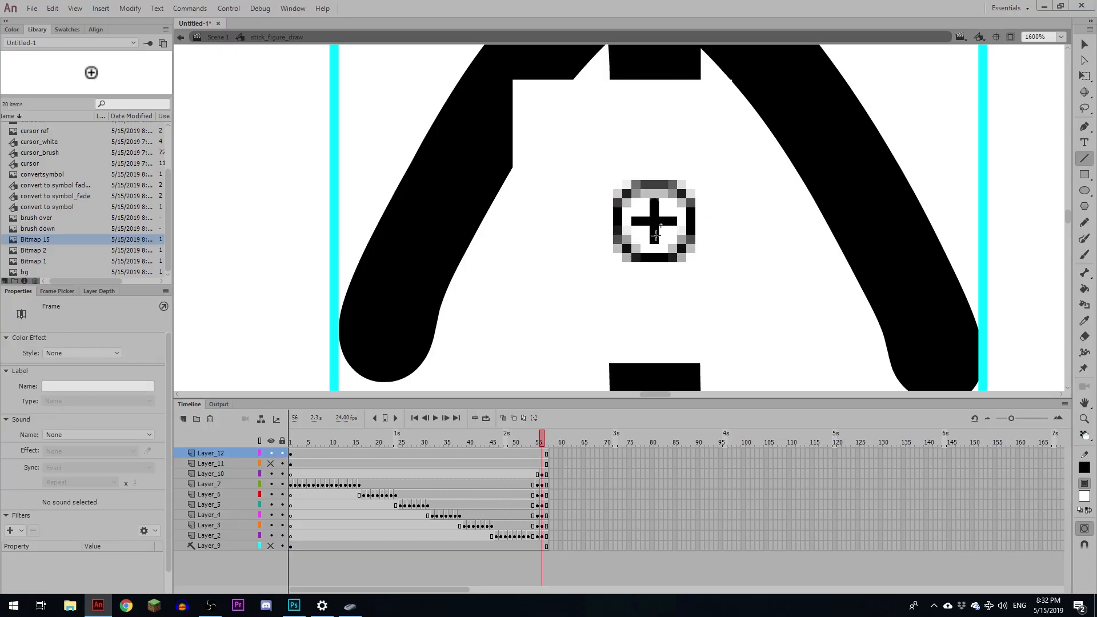
pyautogui.click(634, 222)
pyautogui.moveTo(634, 222); pyautogui.dragTo(670, 222)
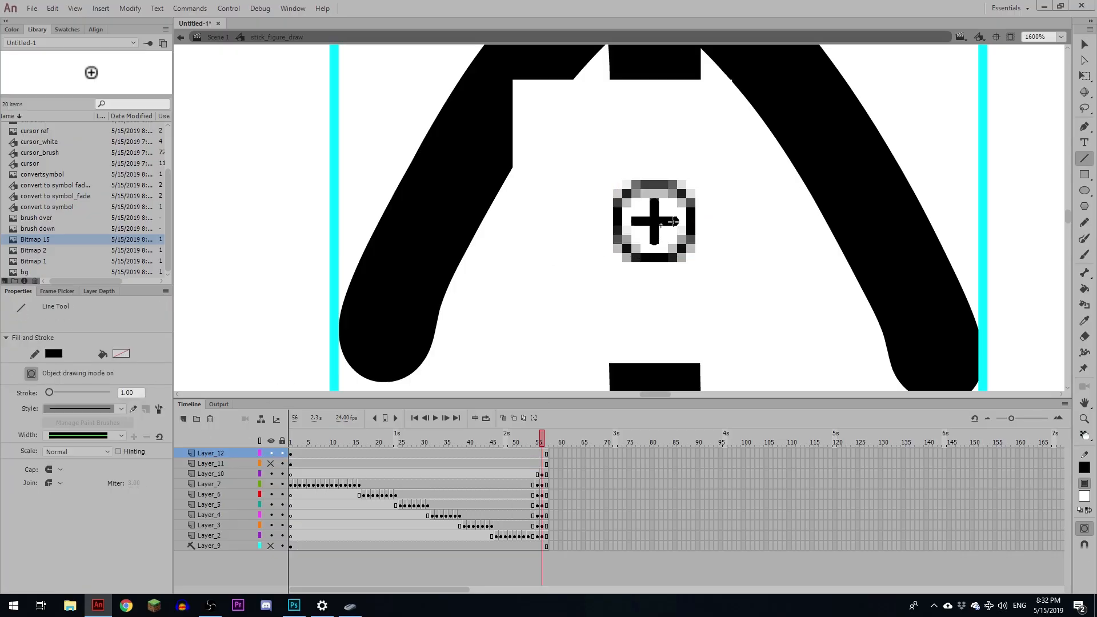
pyautogui.press('v')
pyautogui.doubleClick(656, 221)
pyautogui.click(285, 37)
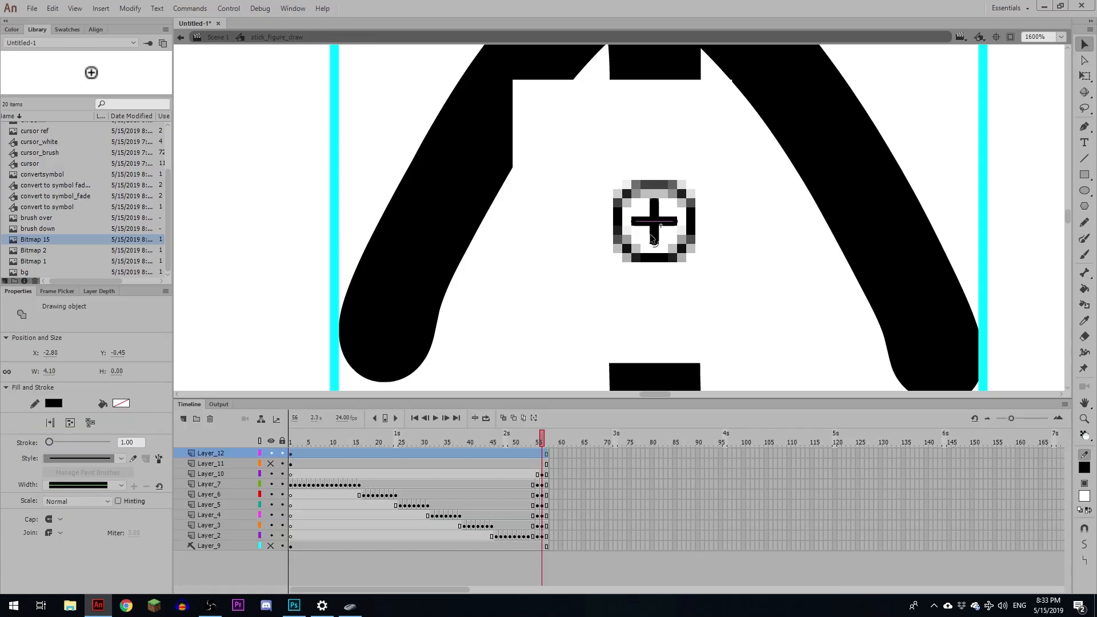
# - Change the end cap style of the cross lines and adjust their lengths with Free Transform to fit the captured mark
pyautogui.click(57, 519)
pyautogui.click(67, 555)
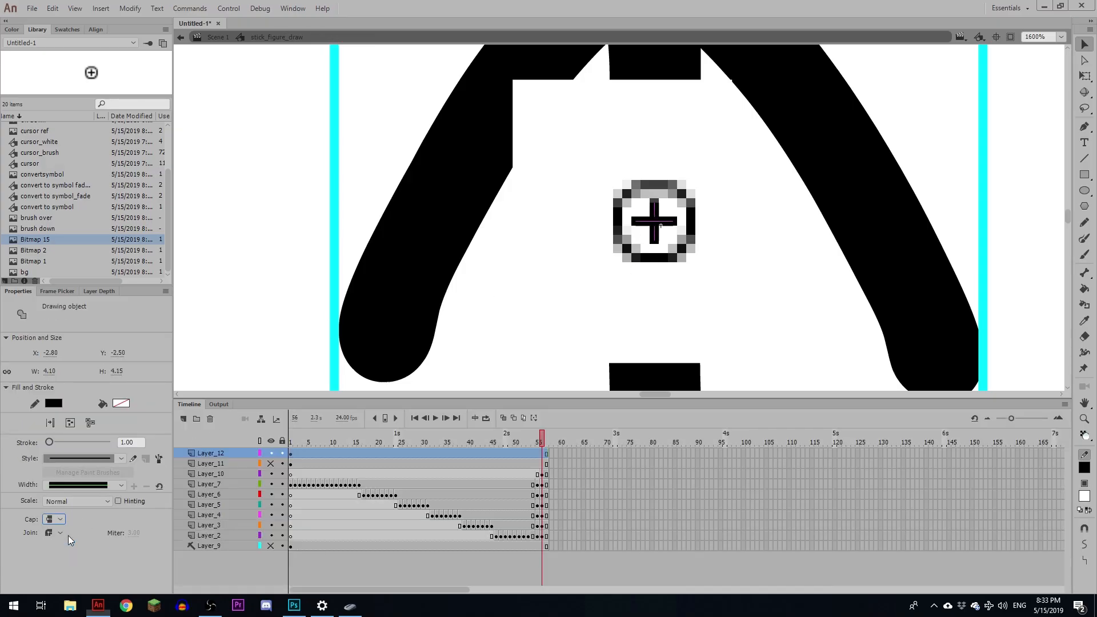
pyautogui.press('q')
pyautogui.click(655, 209)
pyautogui.click(656, 205)
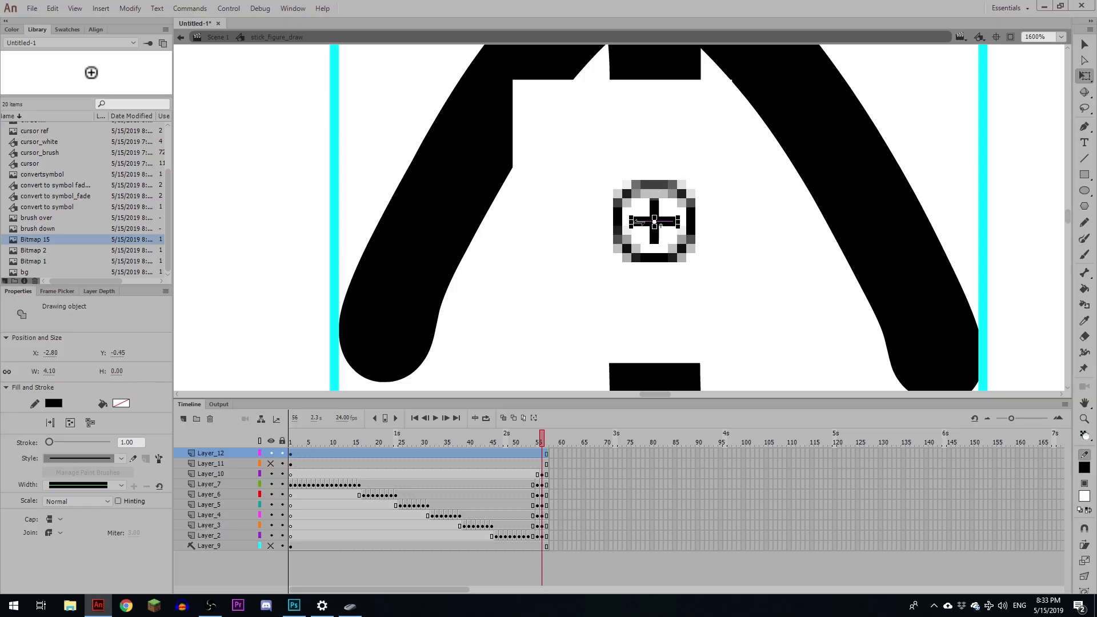
pyautogui.click(629, 222)
pyautogui.click(657, 227)
# - Show Layer_11 again and convert the circle and cross together into a graphic symbol named "anchor point"
pyautogui.click(541, 455)
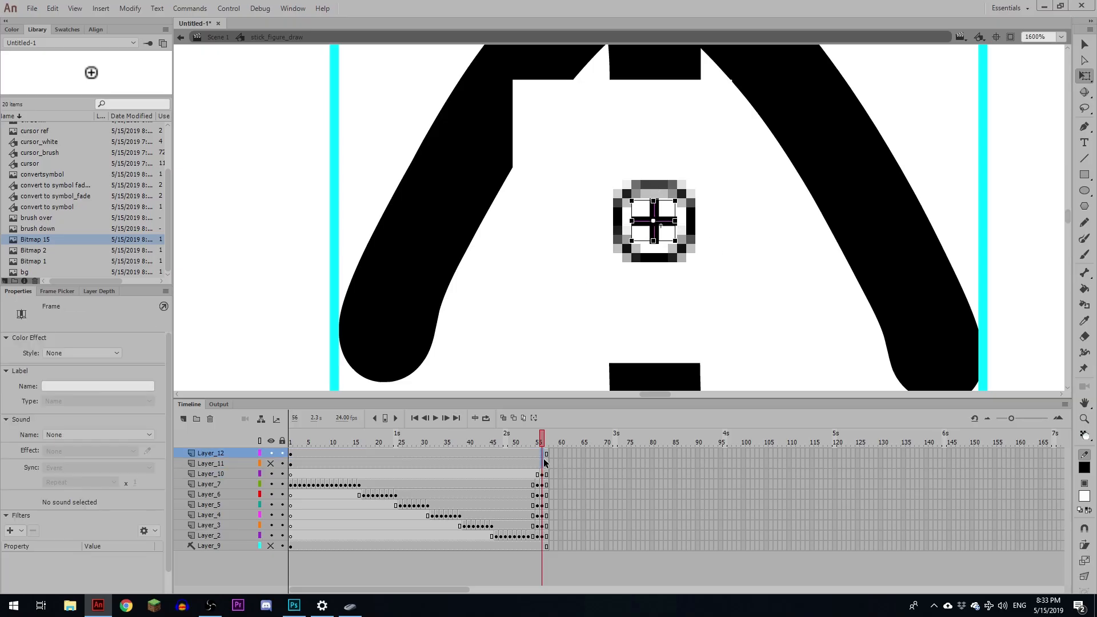
pyautogui.click(271, 463)
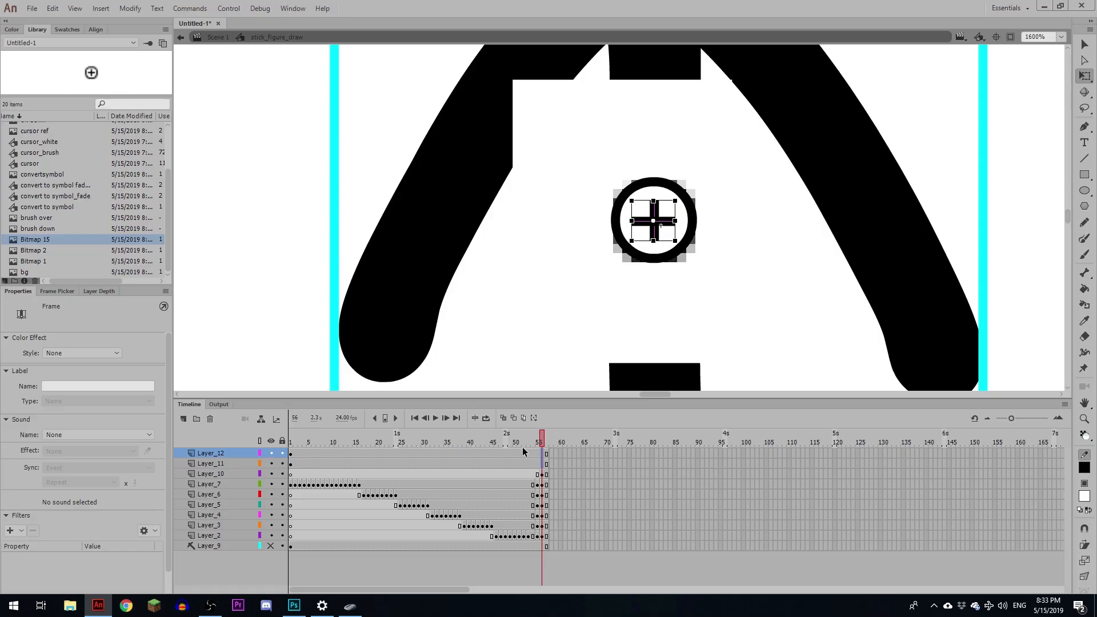
pyautogui.click(524, 463)
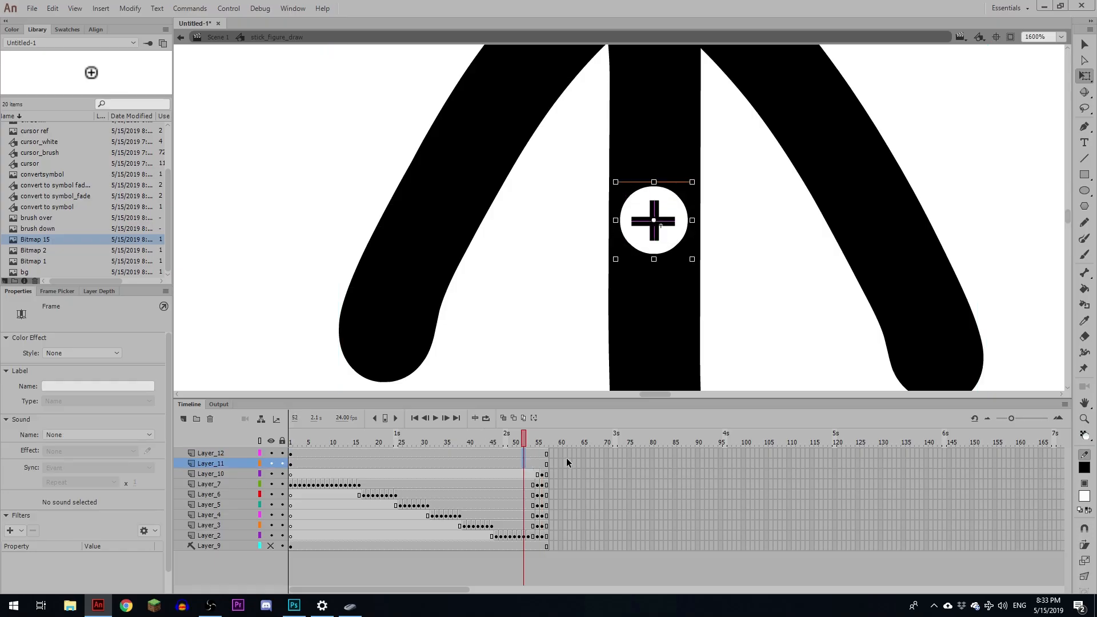
pyautogui.press('F8')
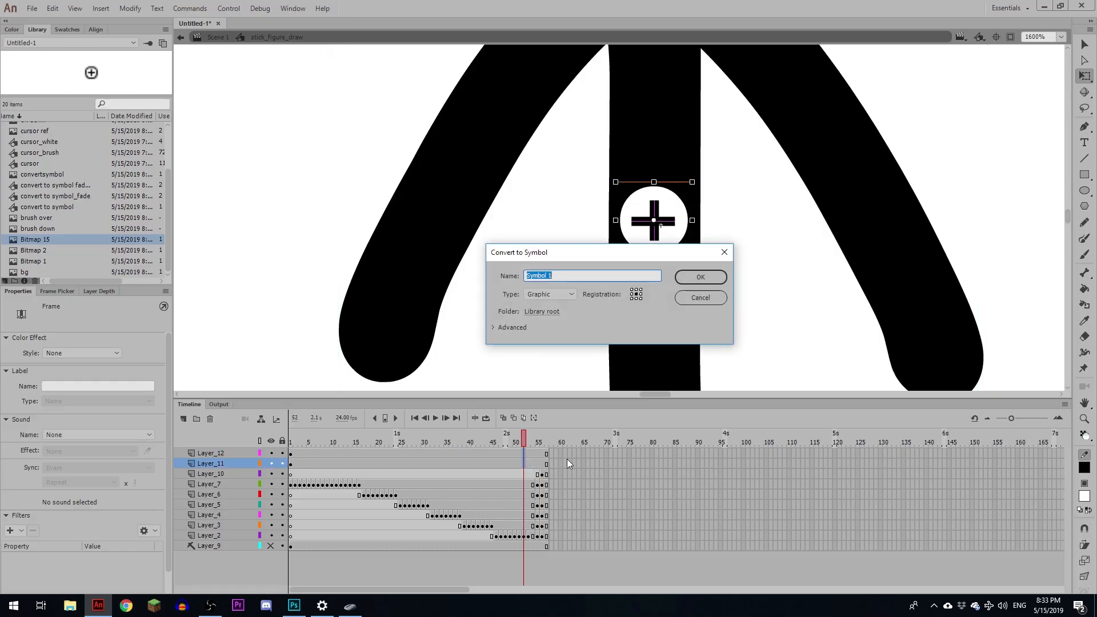
pyautogui.write('anchor point')
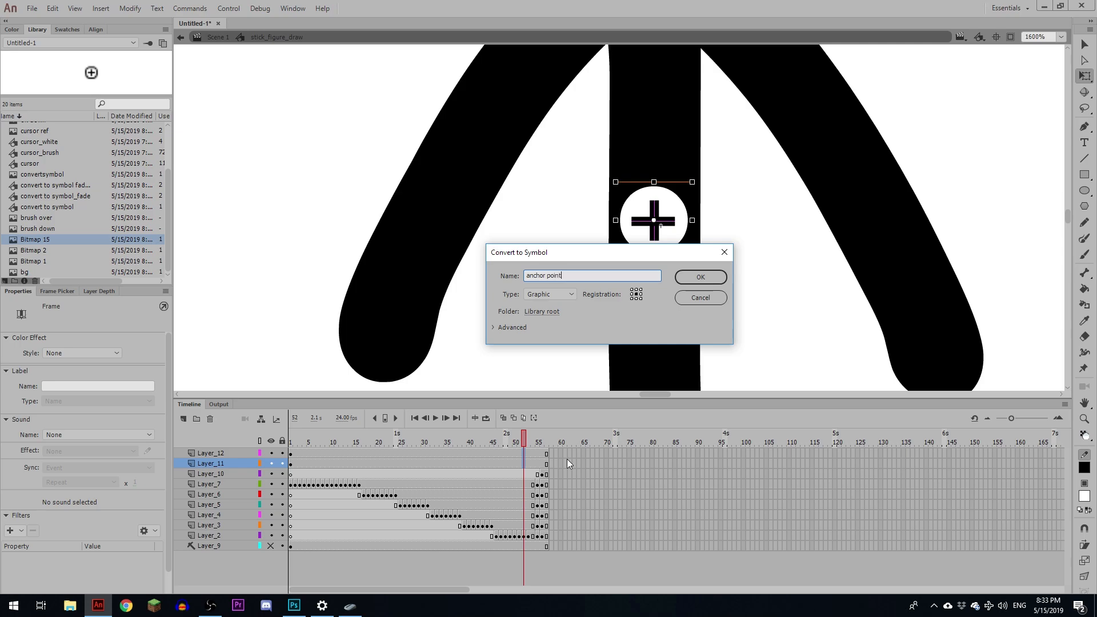
pyautogui.click(709, 278)
# - Add a keyframe at frame 56 on Layer_12 and remove the anchor point from the frames before it
pyautogui.click(540, 454)
pyautogui.press('F6')
pyautogui.click(531, 453)
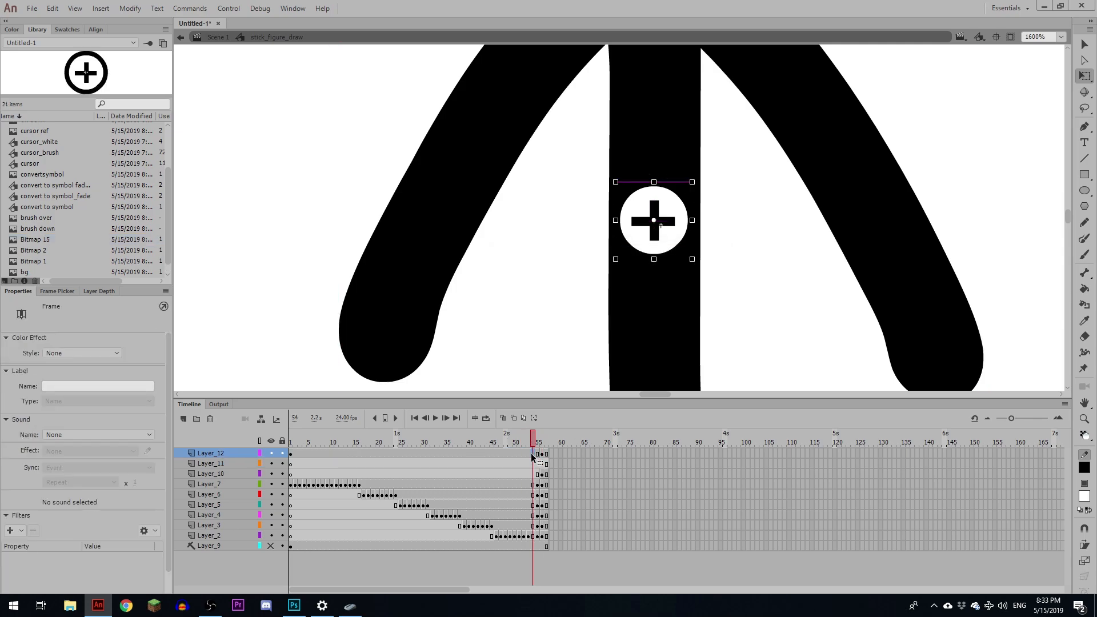
pyautogui.press('Delete')
# - Delete the emptied Layer_11 and Layer_10 with the captured bitmap
pyautogui.click(210, 464)
pyautogui.click(210, 418)
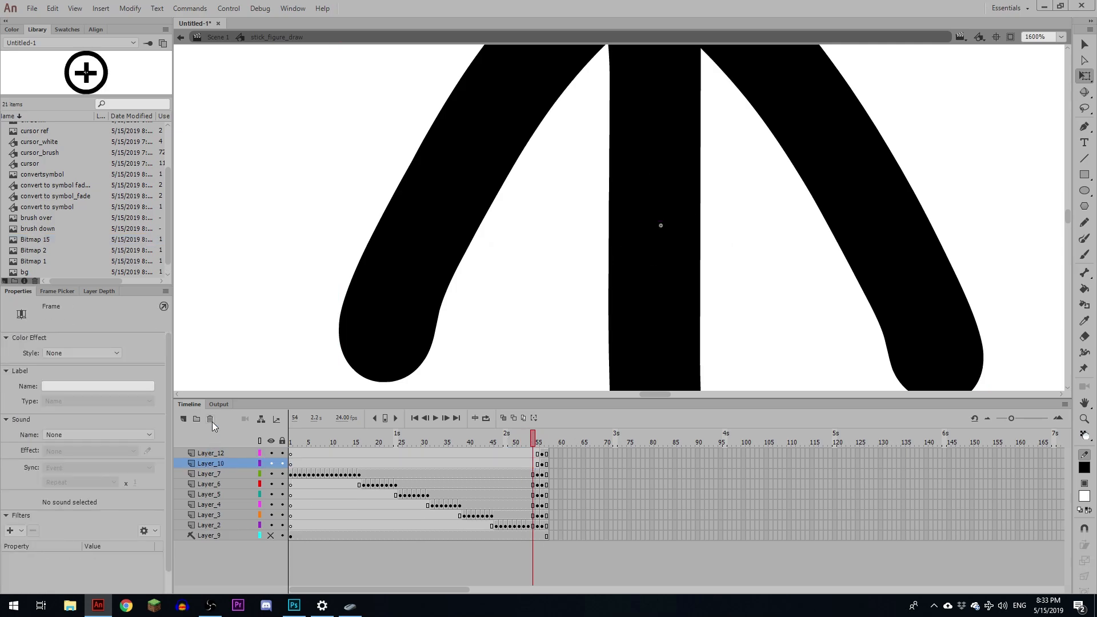
pyautogui.click(210, 418)
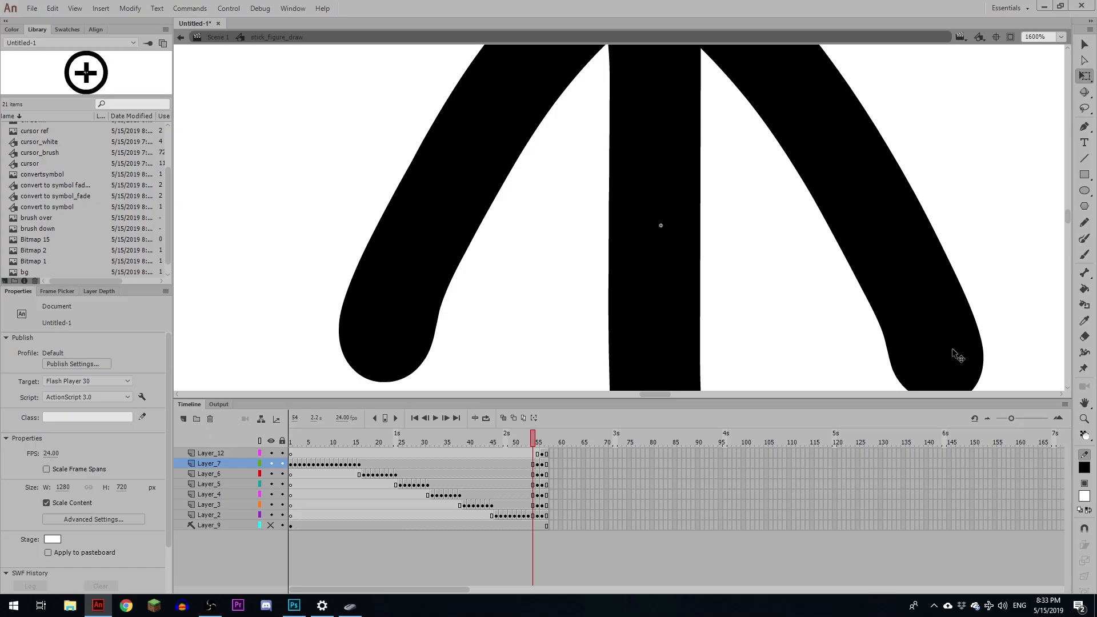
# - Return to Scene 1 and make the stick_figure instance from frame 299 display the frame with the bounding box and registration mark
pyautogui.click(546, 440)
pyautogui.click(541, 440)
pyautogui.hotkey('ctrl', '-')
pyautogui.hotkey('ctrl', '-')
pyautogui.hotkey('ctrl', '-')
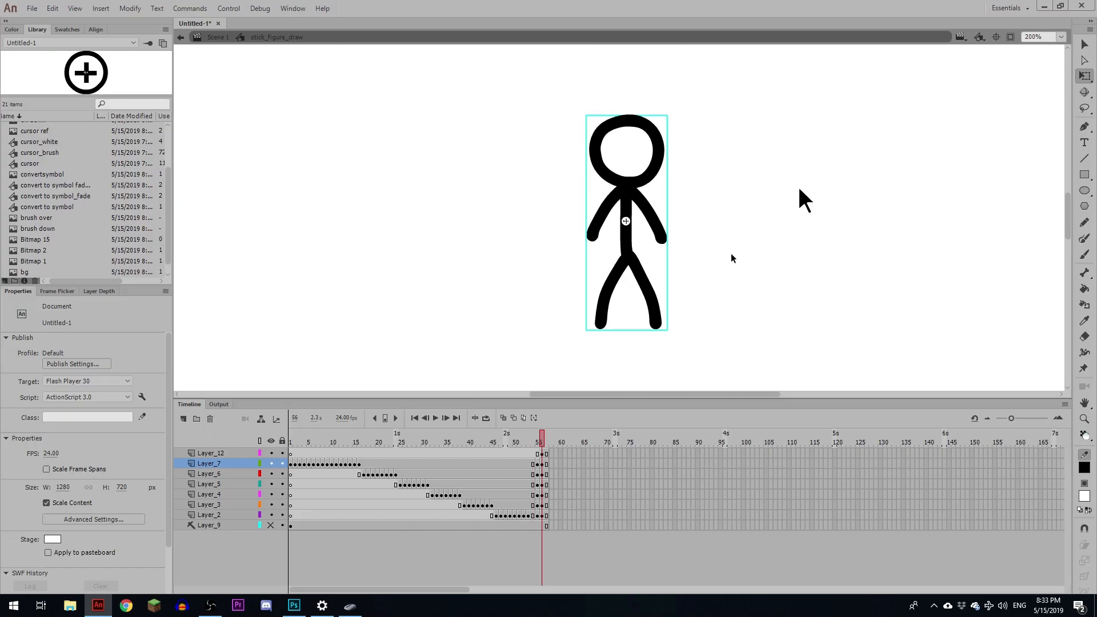
pyautogui.hotkey('ctrl', '-')
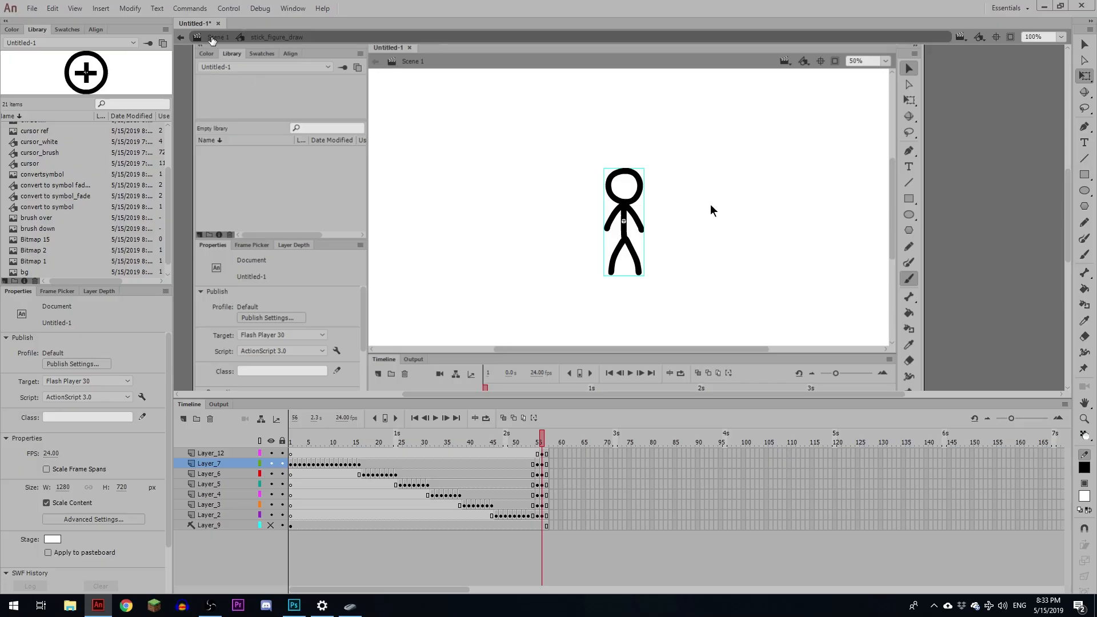
pyautogui.click(213, 38)
pyautogui.moveTo(678, 442); pyautogui.dragTo(668, 444)
pyautogui.click(671, 495)
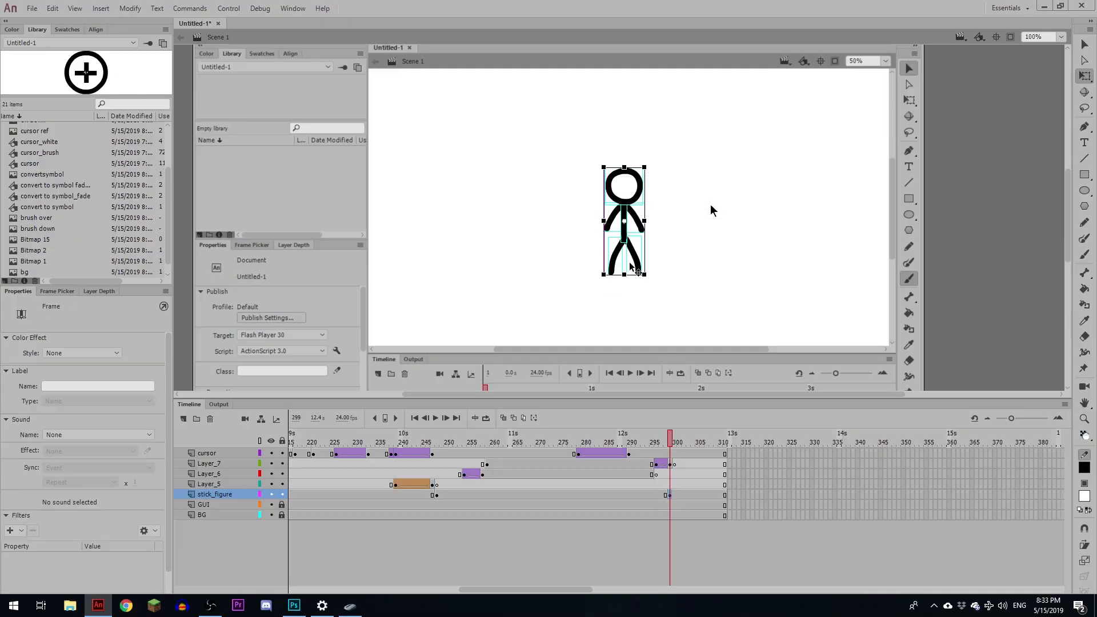
pyautogui.click(630, 245)
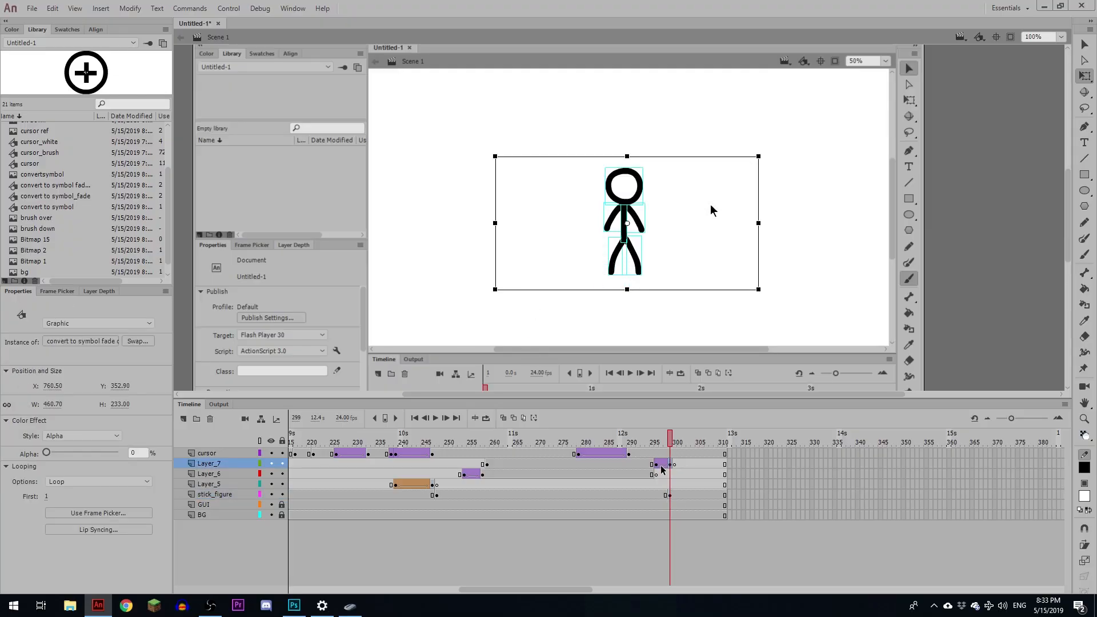
pyautogui.click(674, 495)
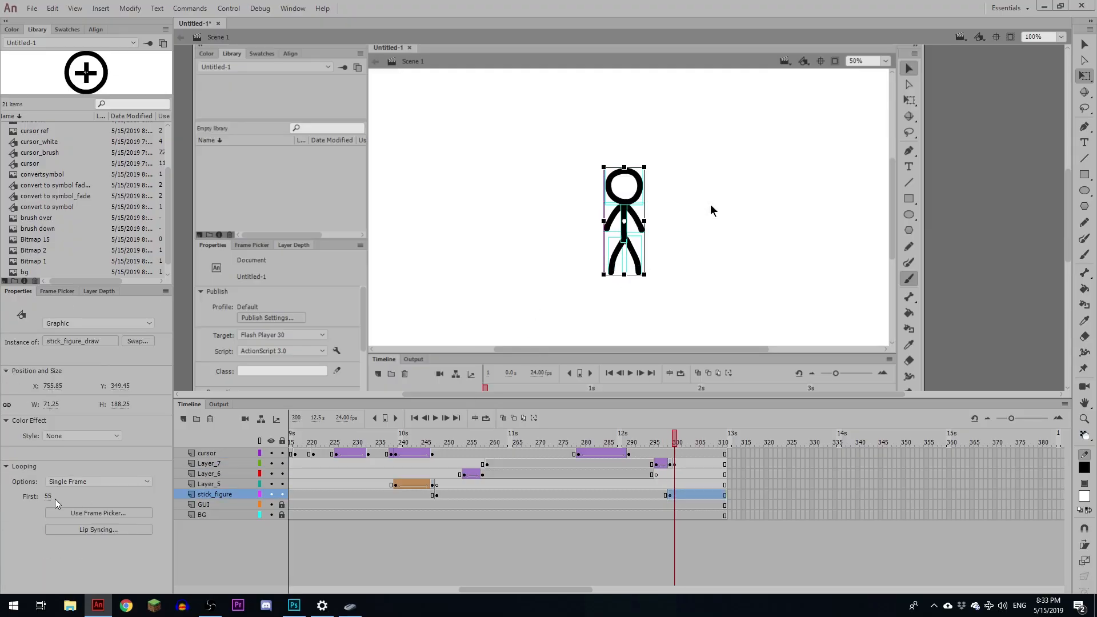
# - Play back the Convert to Symbol sequence from frame 296 and extend all scene layers to frame 325
pyautogui.click(655, 484)
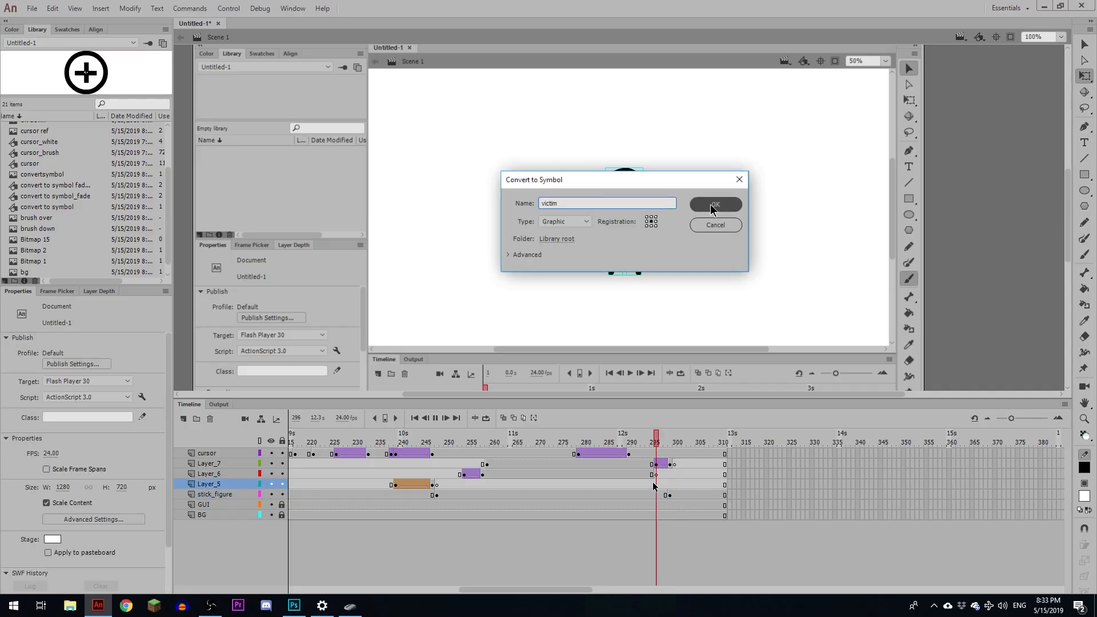
pyautogui.press('Return')
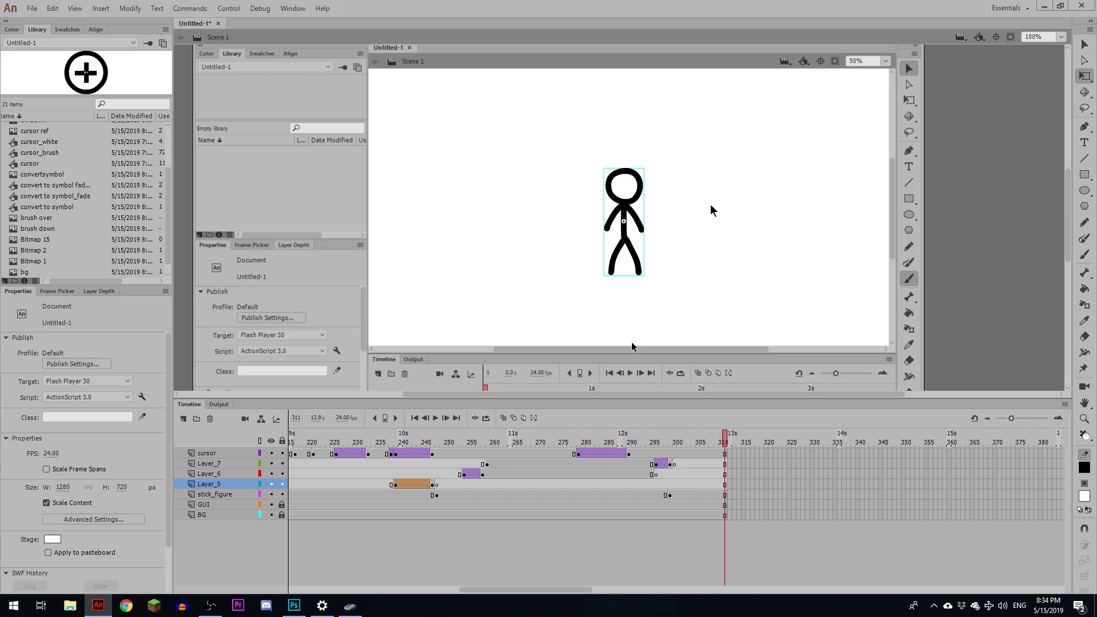
pyautogui.press('F5')
pyautogui.press('F5')
pyautogui.press('F5')
pyautogui.press('F5')
pyautogui.press('F5')
pyautogui.press('F5')
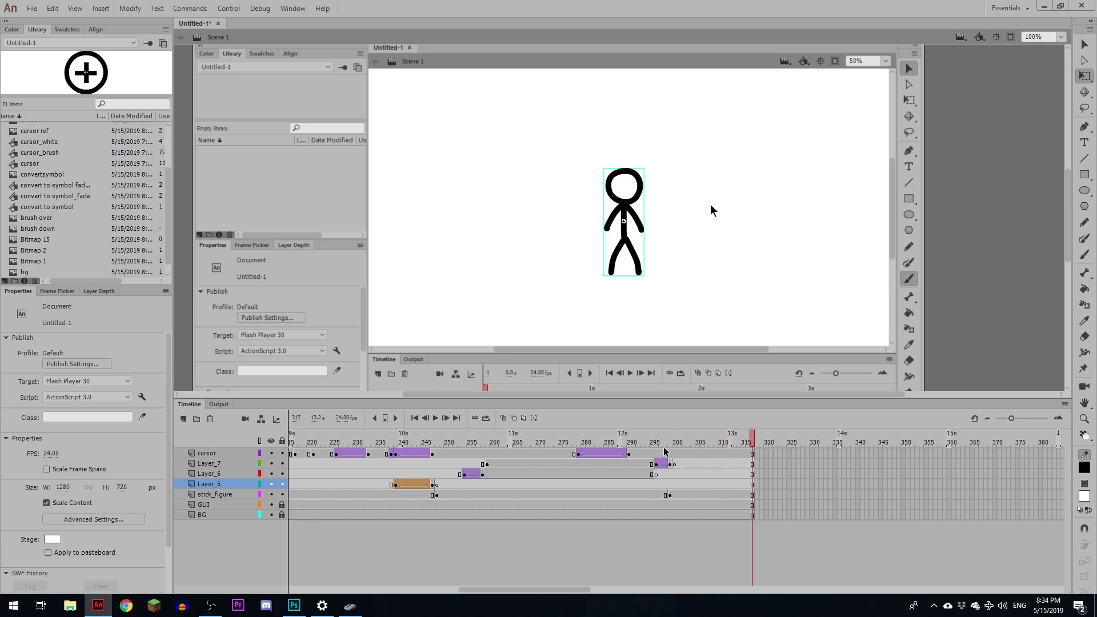
pyautogui.press('F5')
pyautogui.press('F5')
pyautogui.press('F5')
pyautogui.press('F5')
pyautogui.press('F5')
pyautogui.press('F5')
pyautogui.press('F5')
pyautogui.press('F5')
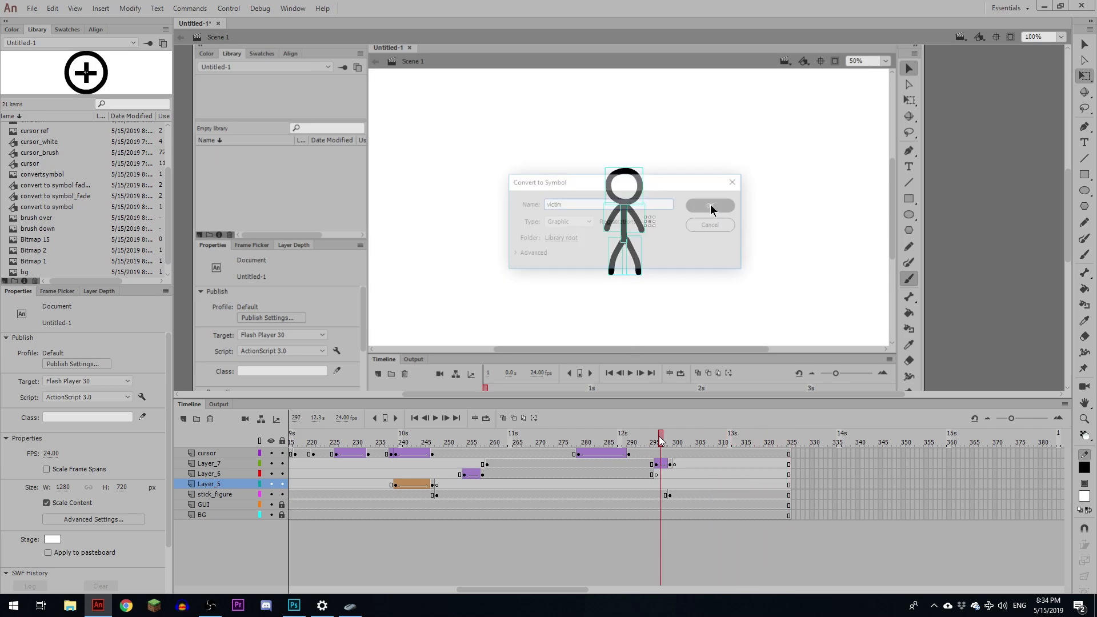